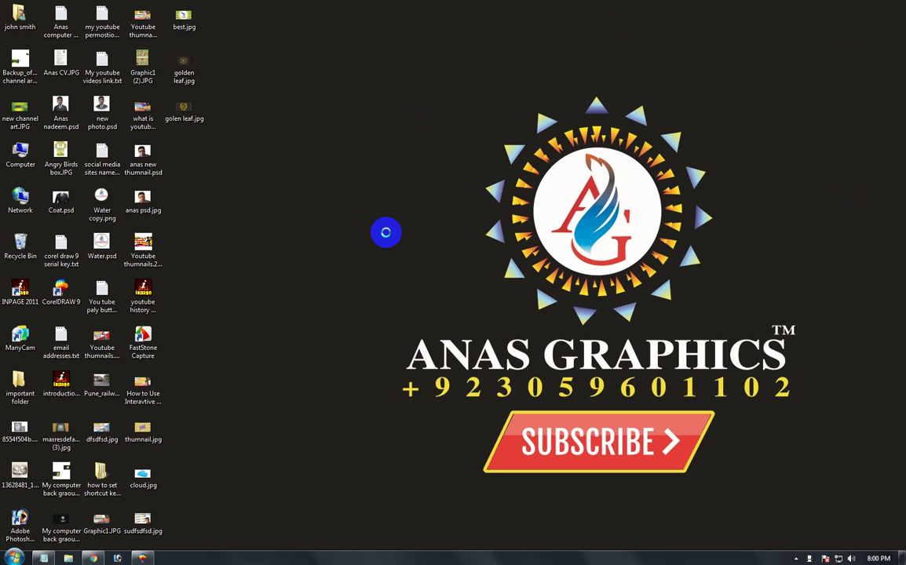
Step: Refresh the Windows desktop twice, then launch CorelDRAW 9 from its desktop shortcut
right_click(355, 194)
click(388, 229)
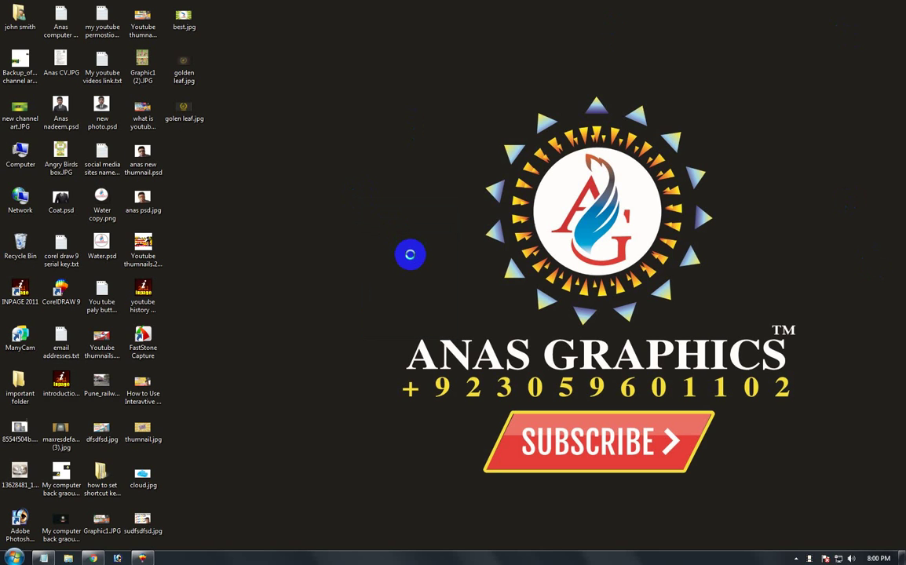
right_click(389, 228)
click(414, 260)
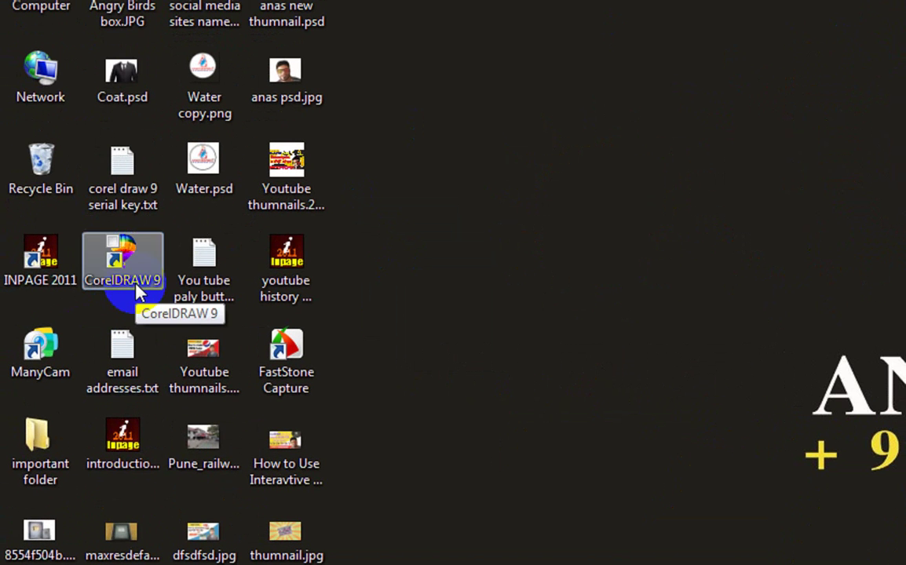
click(140, 284)
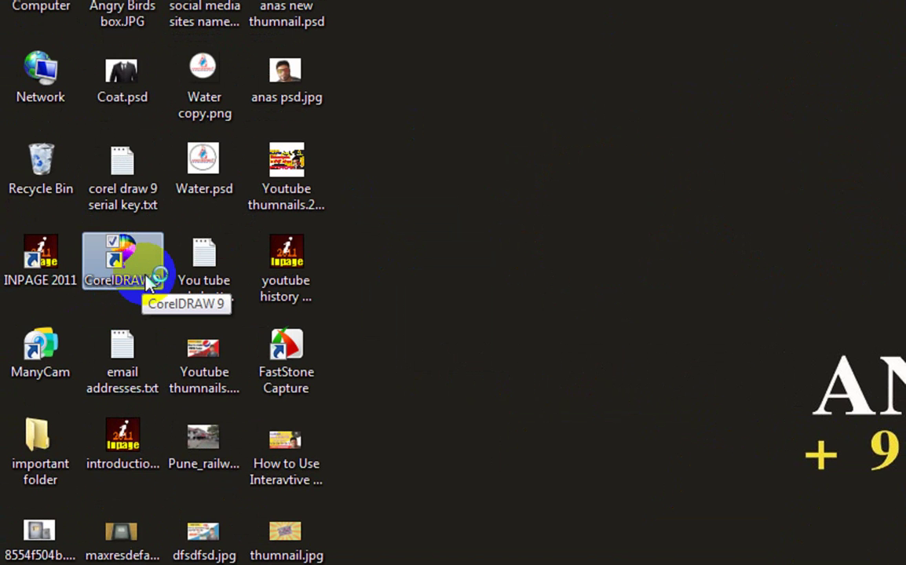
double_click(147, 284)
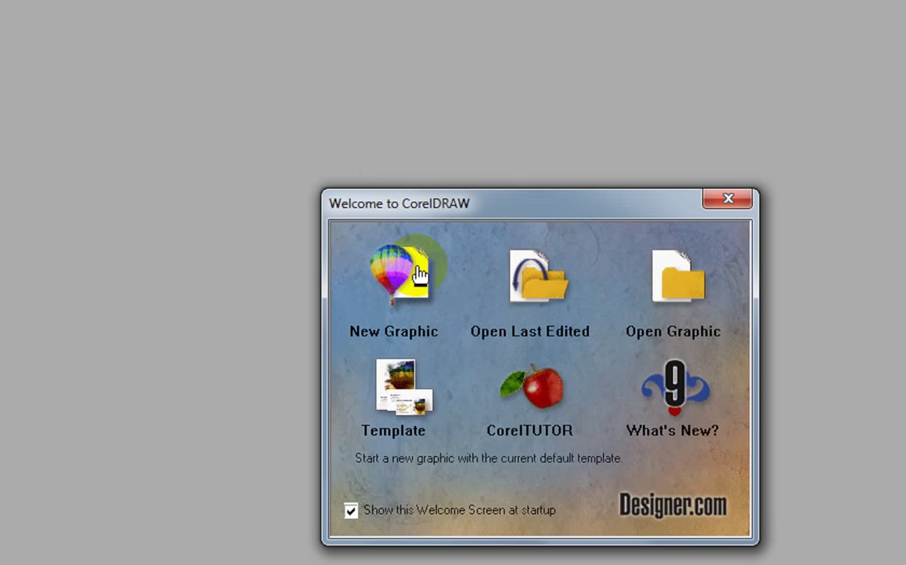
Step: Start a new graphic on a landscape 11 × 8.5 inch page, dismissing the Uniform Fill prompt
click(418, 274)
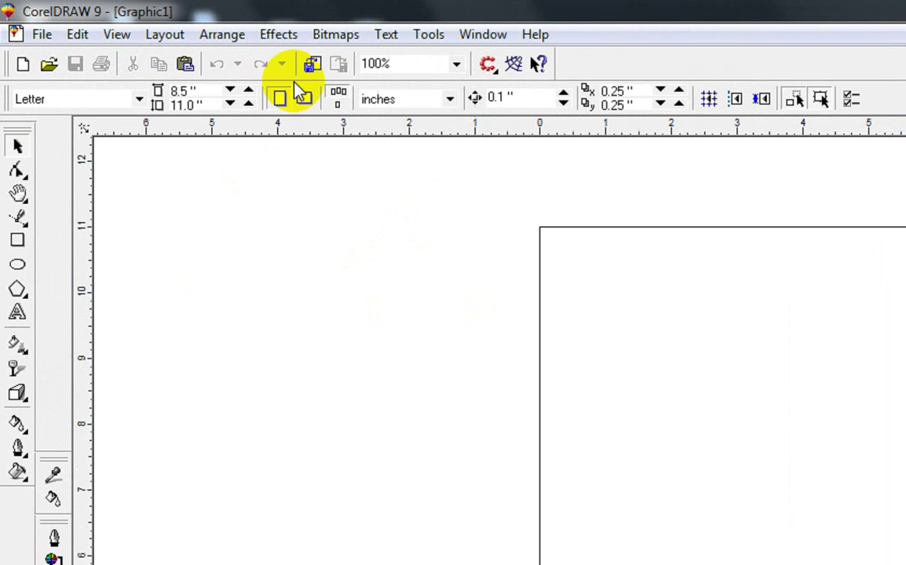
click(244, 81)
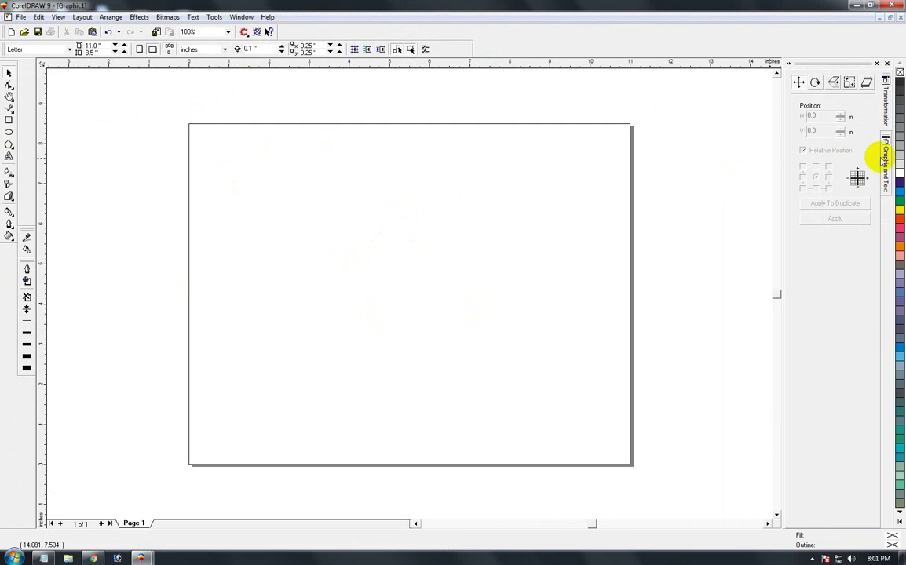
click(899, 86)
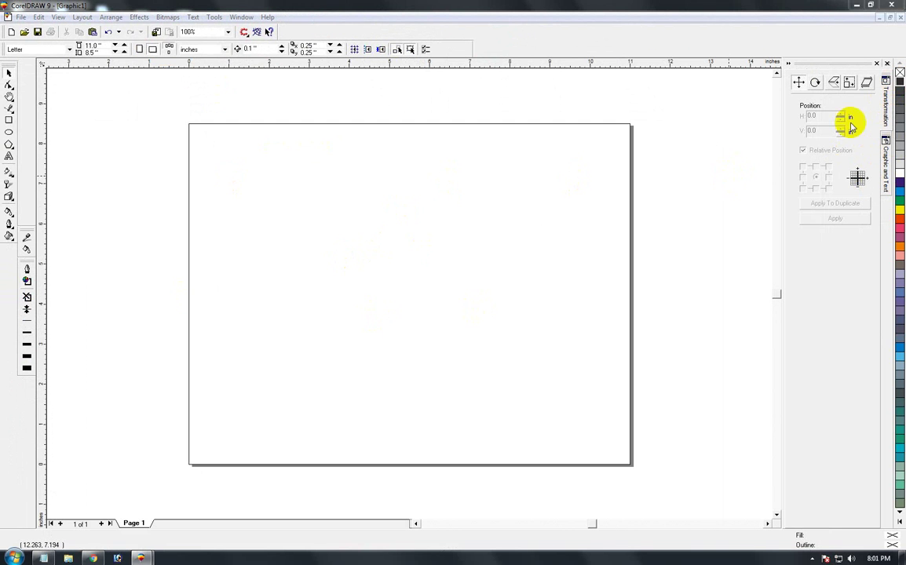
click(469, 329)
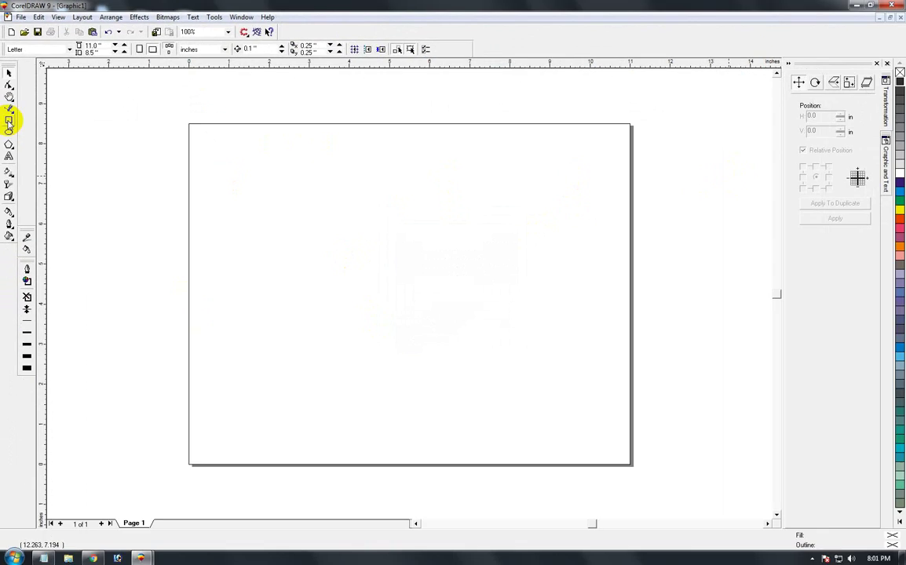
Step: Add a page-sized 11 × 8.5 inch rectangle filled rich black C50 M50 Y50 K100
double_click(10, 121)
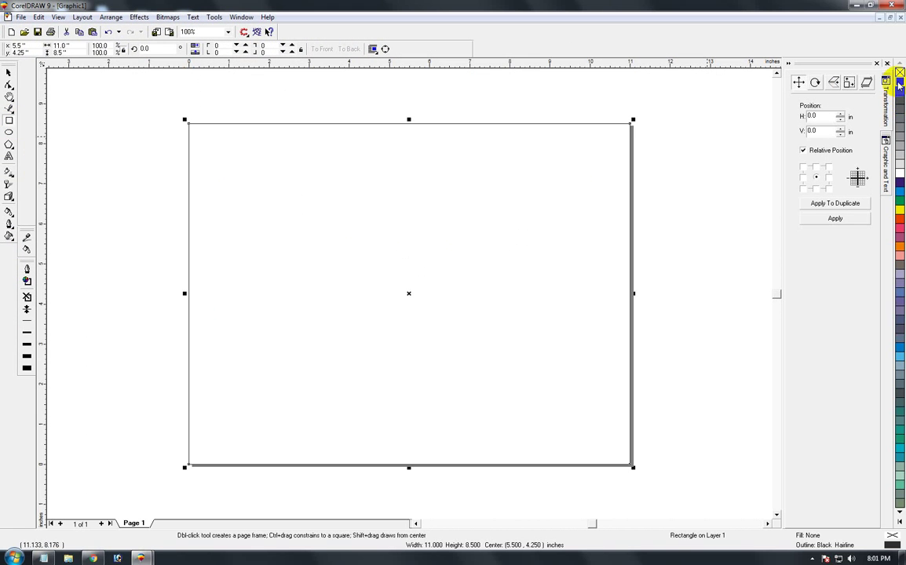
click(900, 85)
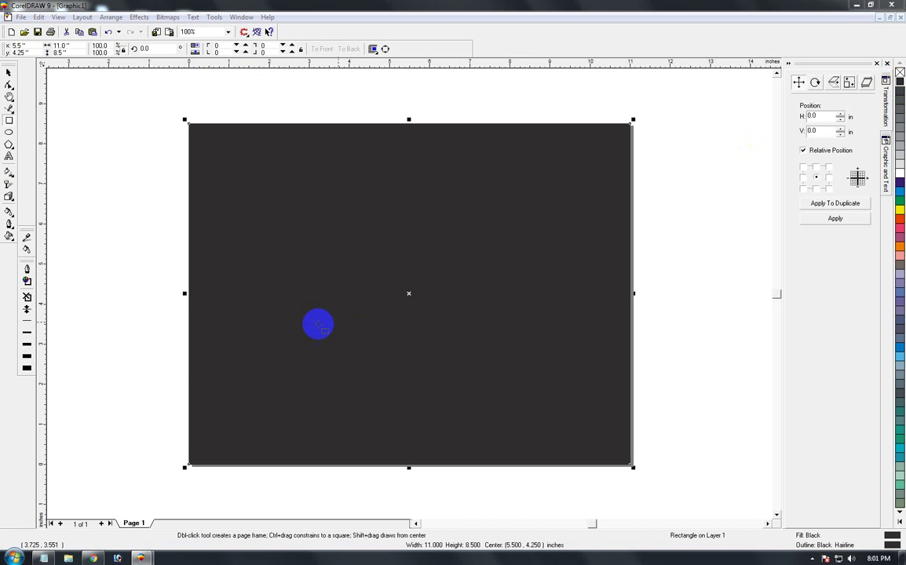
key(shift+F11)
click(495, 267)
text(50)
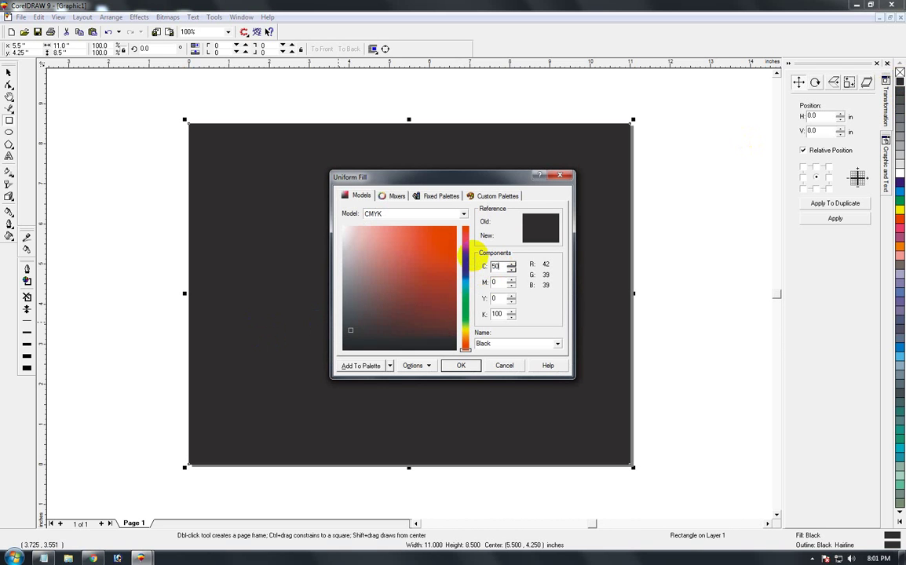
key(Tab)
text(50)
key(Tab)
key(Tab)
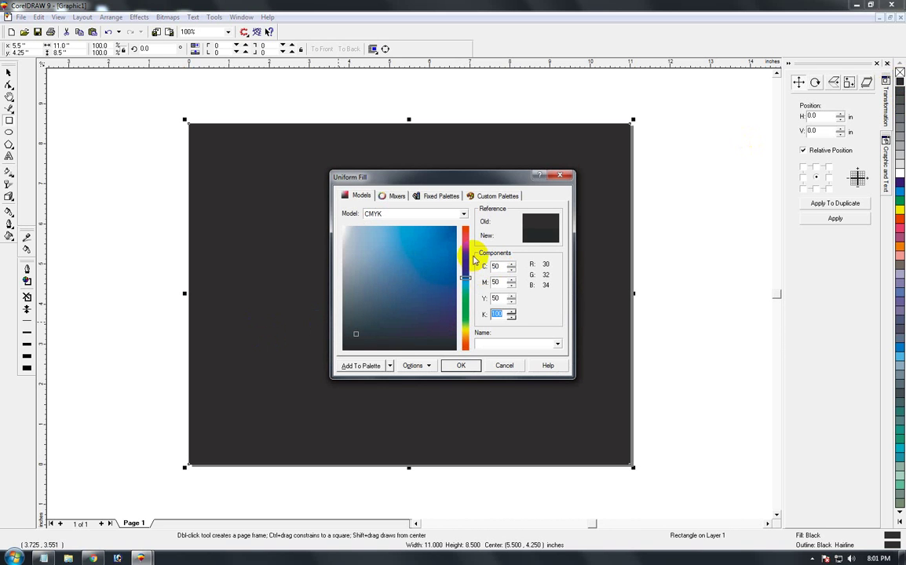
key(Return)
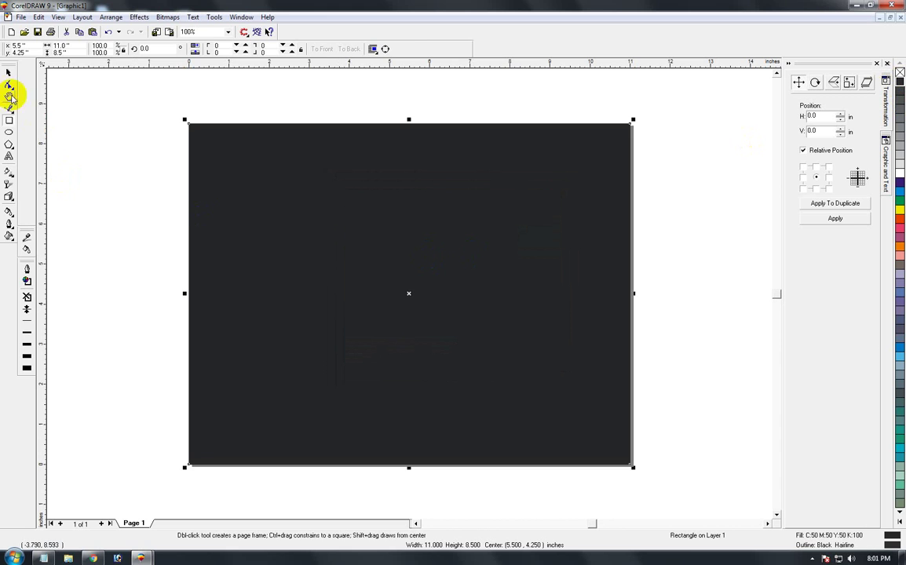
click(9, 73)
key(Escape)
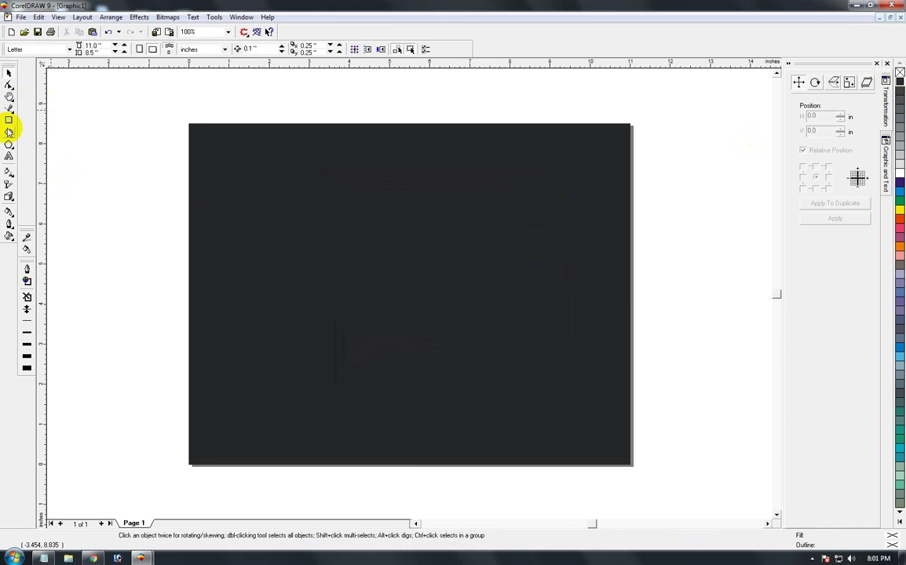
Step: Draw a 5.0 × 5.0 inch circle and centre it on the page
click(8, 132)
drag(338, 206, 455, 328)
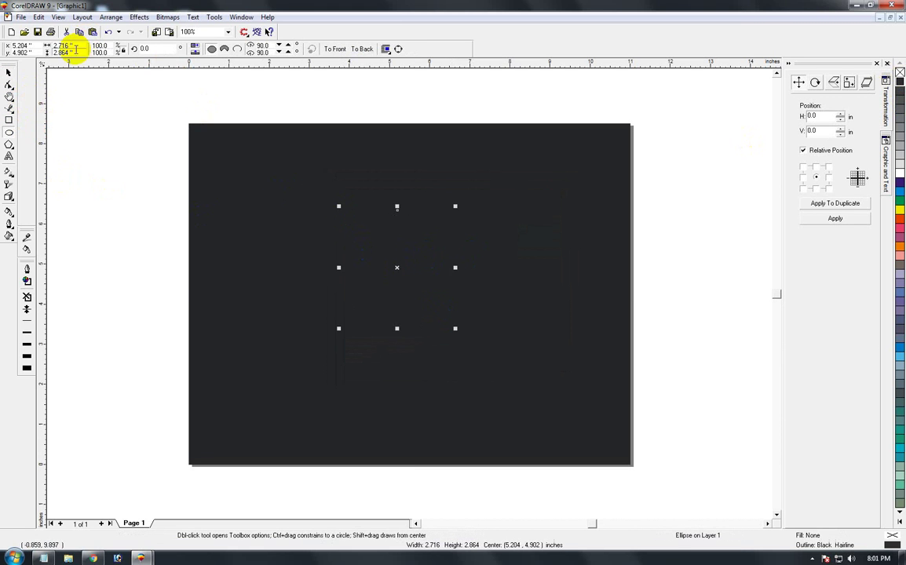
double_click(71, 45)
text(5)
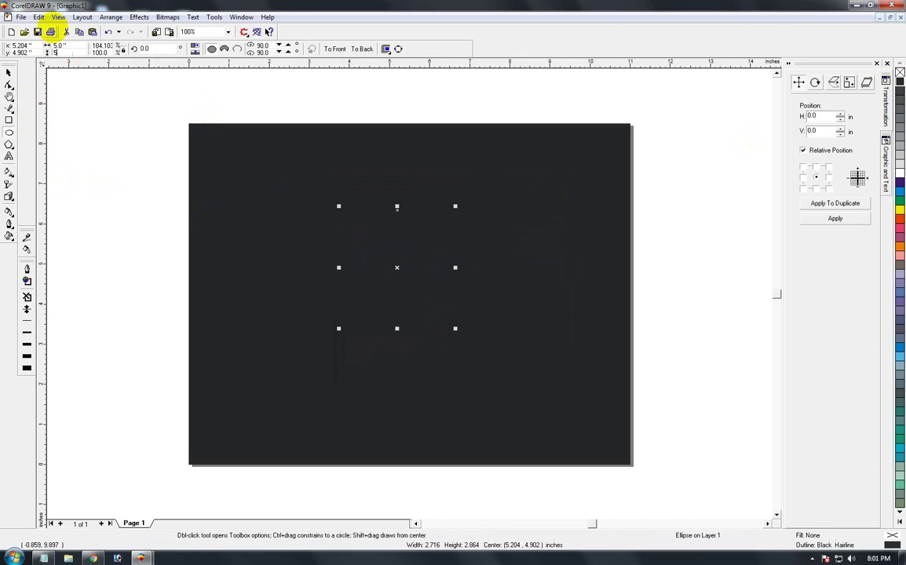
key(Return)
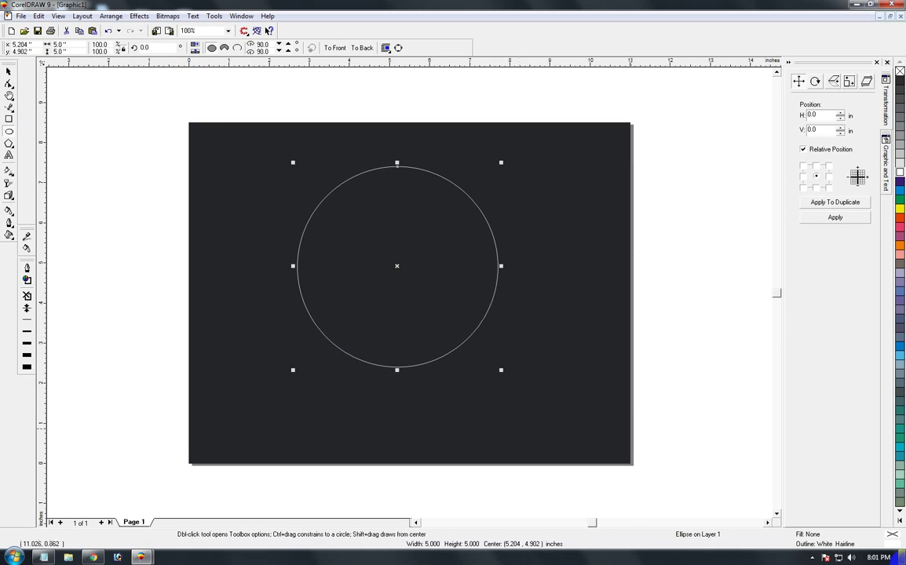
click(10, 74)
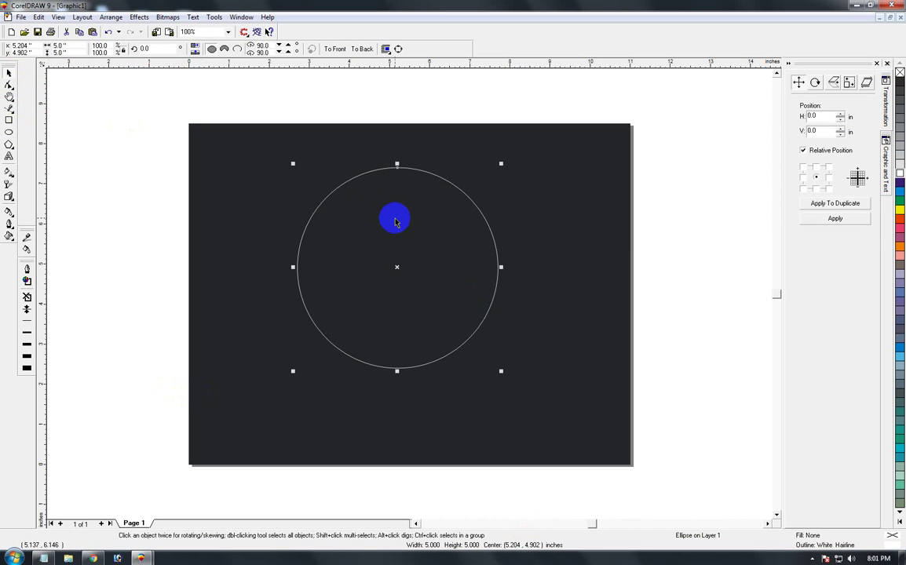
drag(395, 222, 406, 248)
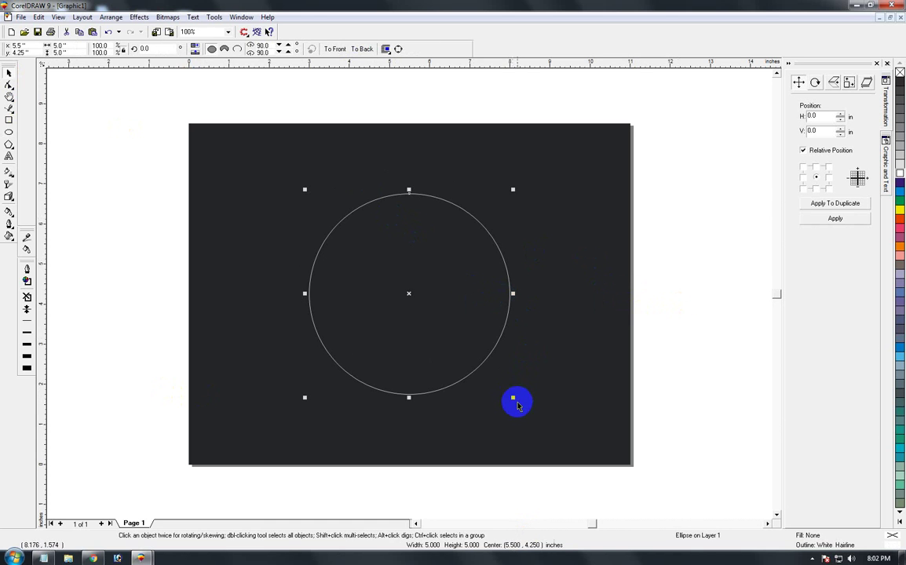
Step: Scale-duplicate the circle into two inner circles, 3.065 and 2.877 inches wide
drag(513, 400, 495, 359)
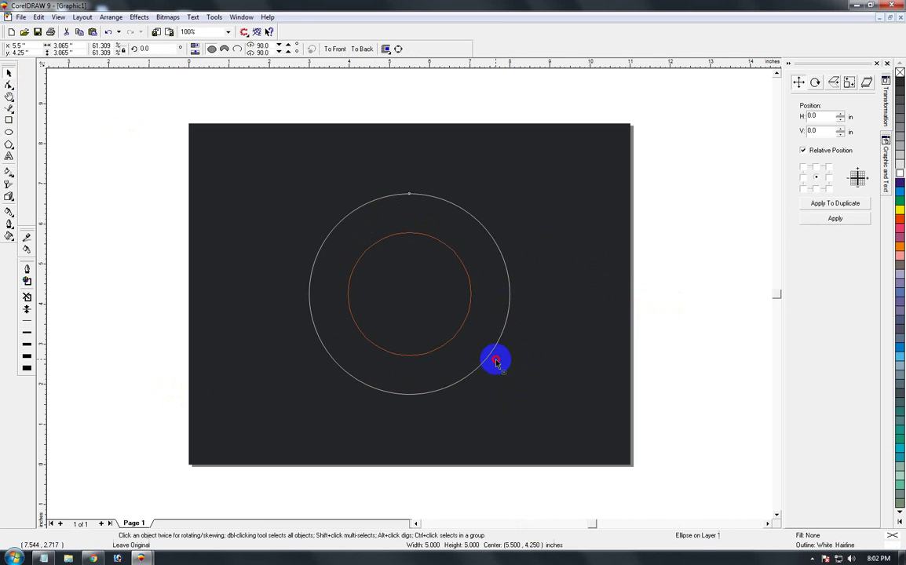
drag(496, 362, 474, 355)
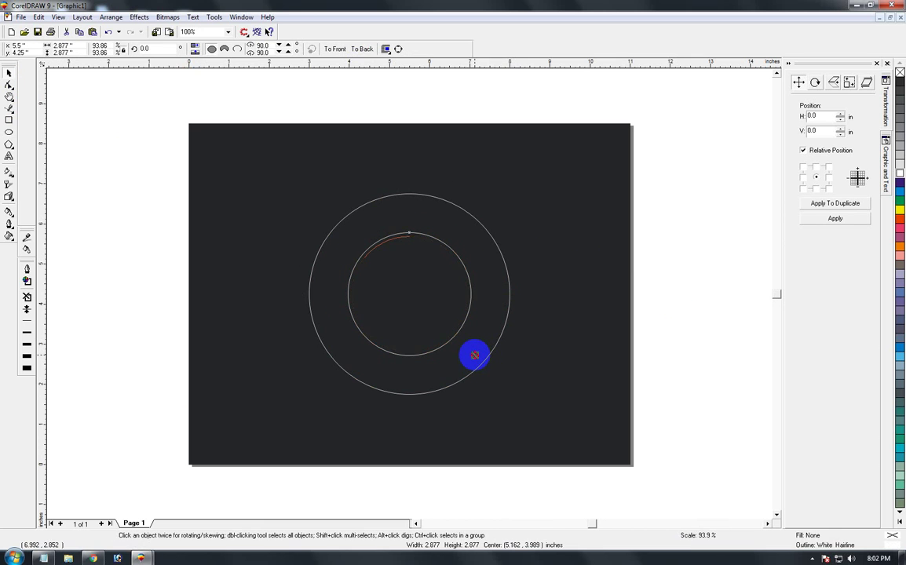
drag(474, 356, 475, 357)
click(437, 218)
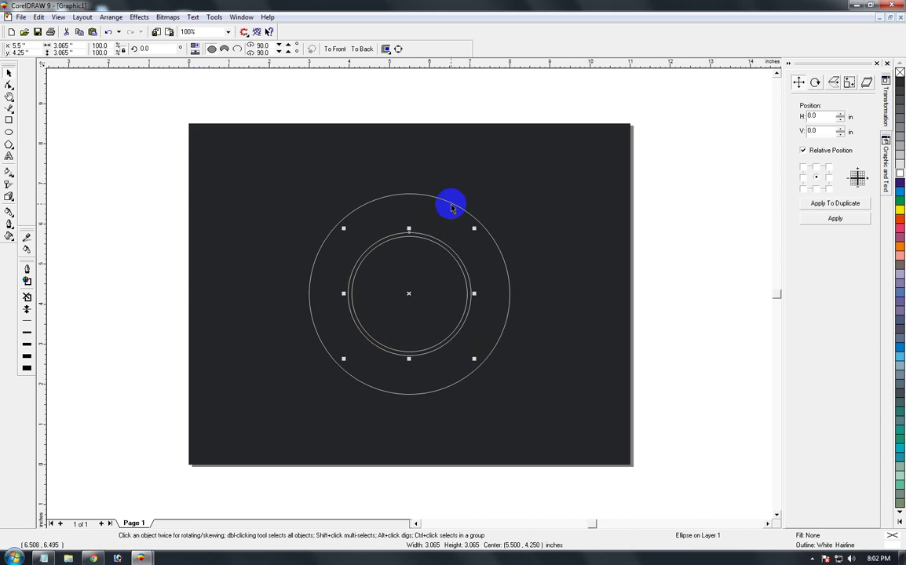
Step: Combine the three circles into a single ring shape
shift+click(452, 206)
click(218, 45)
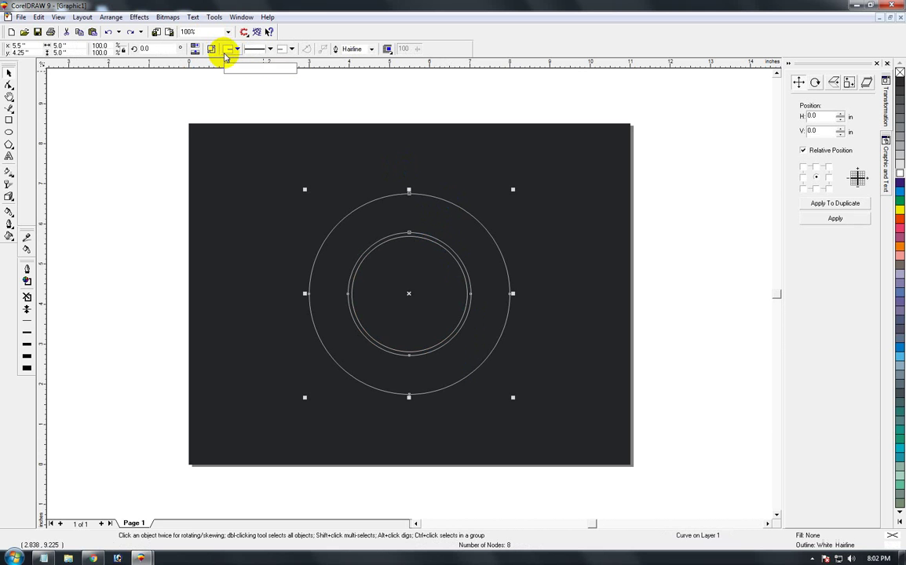
key(shift+F11)
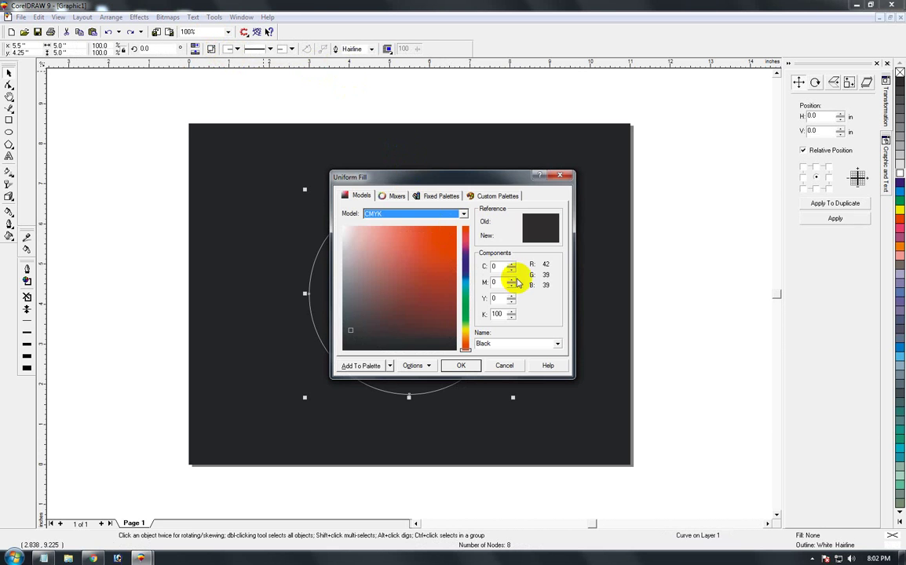
click(502, 368)
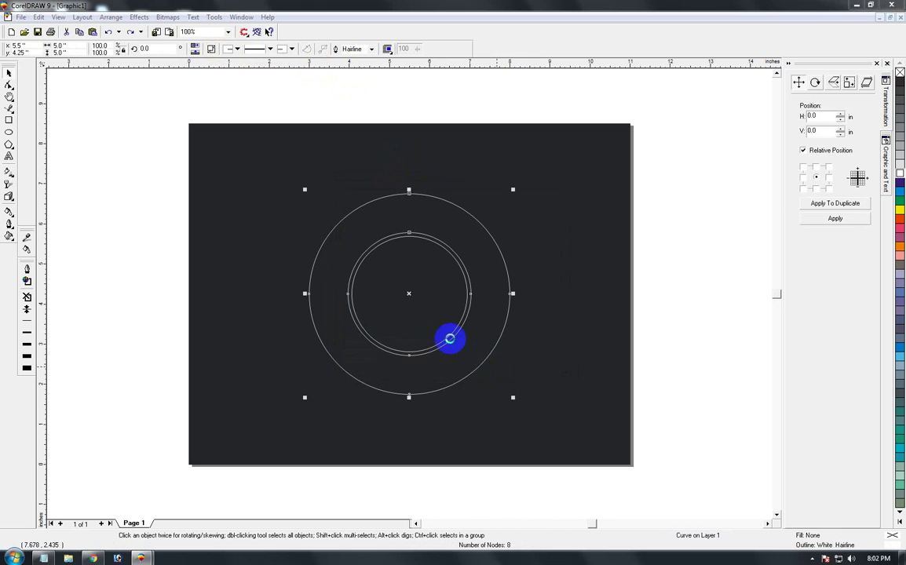
Step: Apply the orange-yellow Cylinder - 28 fountain fill preset to the ring
key(F11)
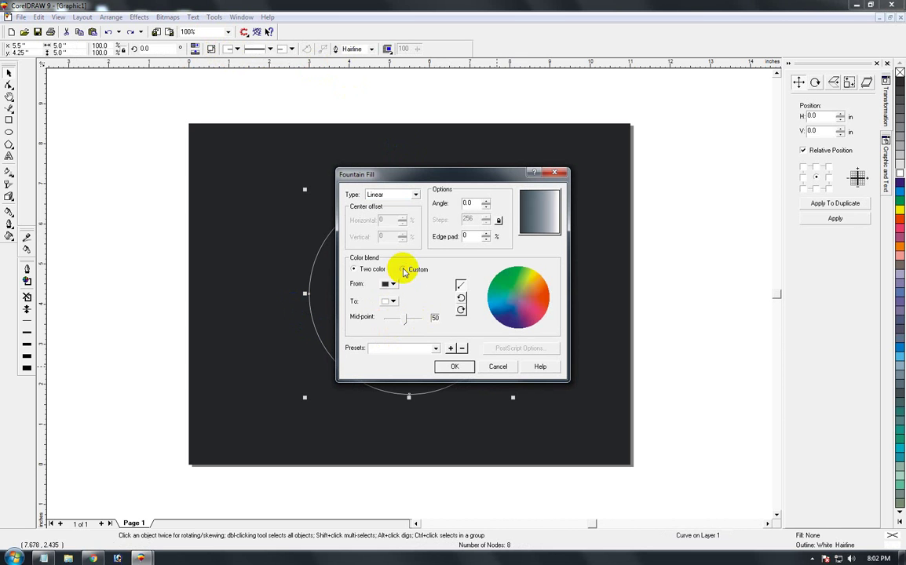
click(402, 269)
click(436, 348)
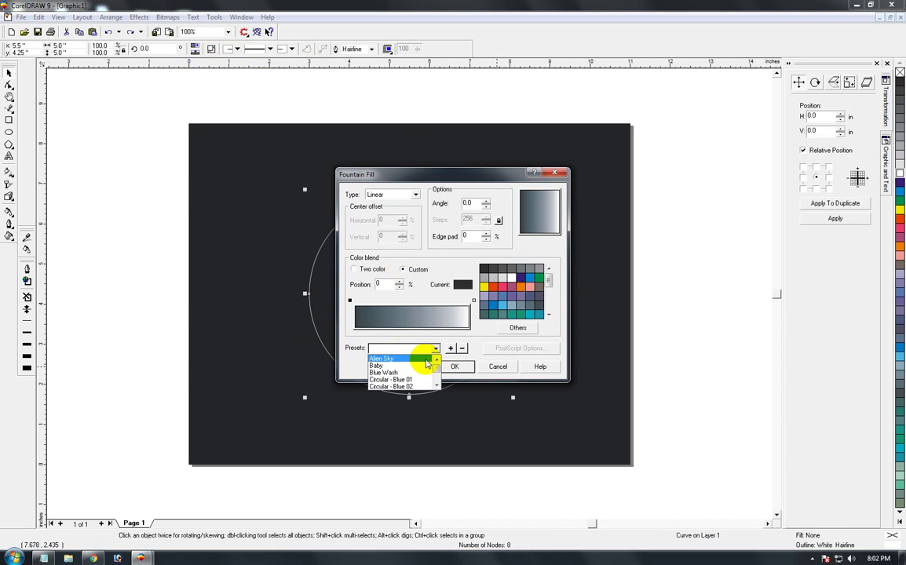
key(Down)
key(Down)
key(Down)
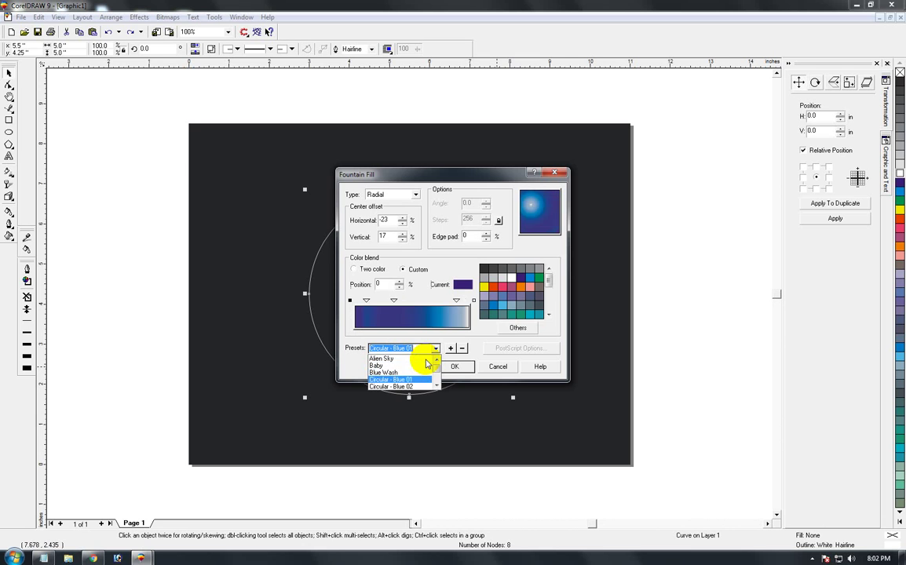
key(Down)
key(Down)
key(Down)
key(Down)
key(Down)
key(Up)
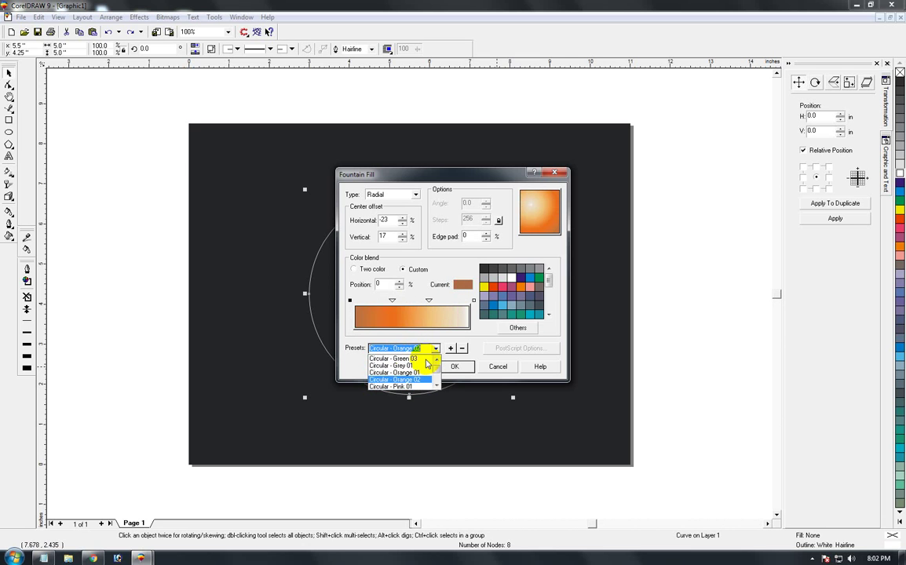
key(Up)
key(Down)
key(Down)
key(Down)
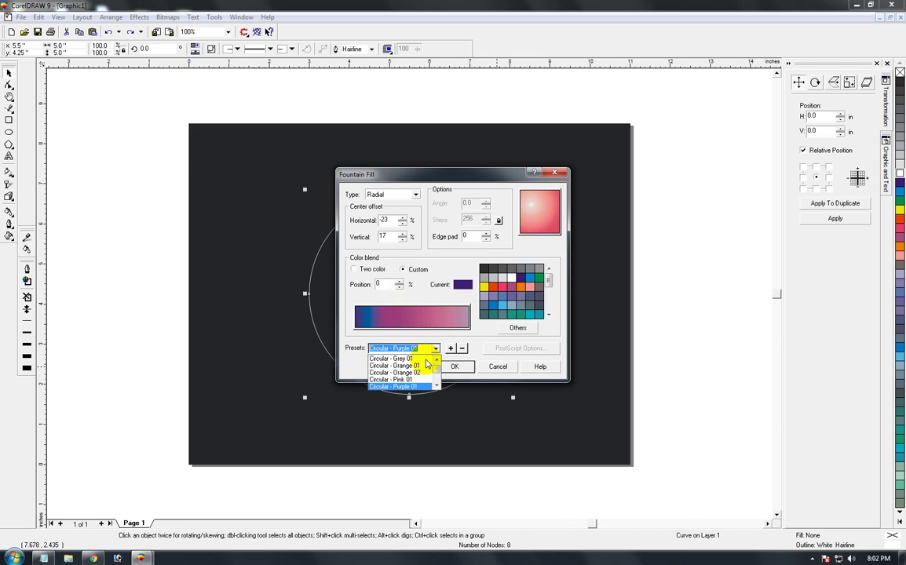
key(Down)
key(Down)
key(Down)
key(Down)
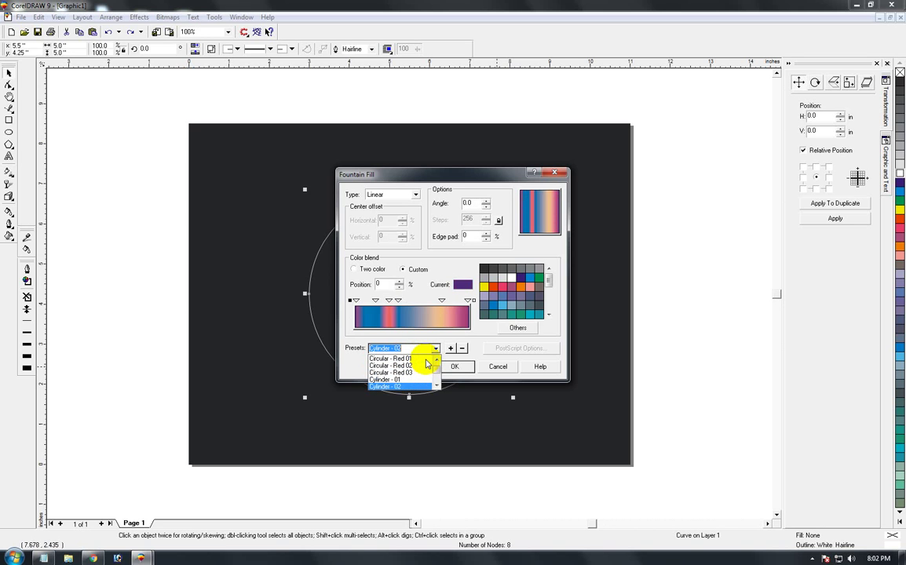
key(Down)
key(Down)
key(Down)
key(Down)
key(Down)
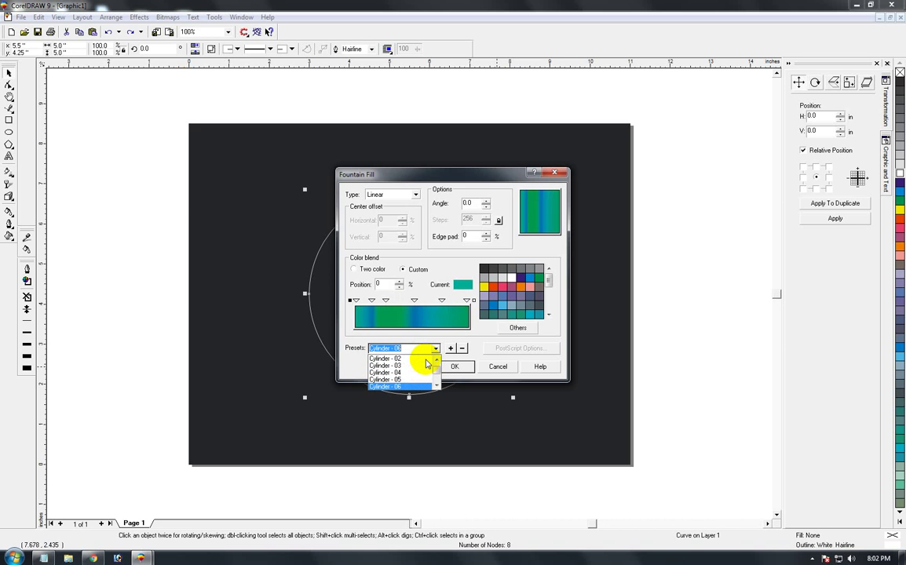
key(Down)
key(Down)
key(Down)
key(Down)
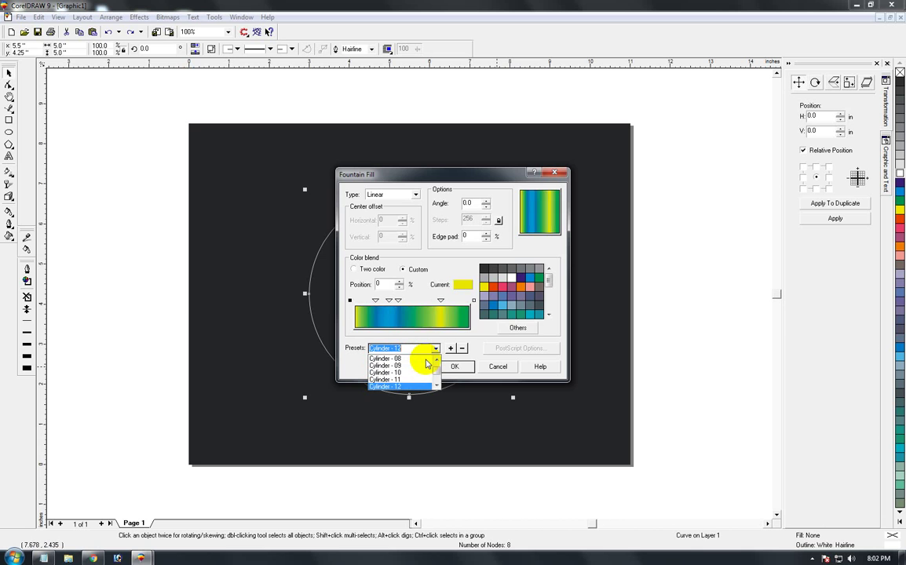
key(Down)
key(Down)
key(Down)
key(Down)
key(Down)
key(Down)
key(Down)
key(Down)
key(Down)
key(Down)
key(Down)
key(Down)
key(Down)
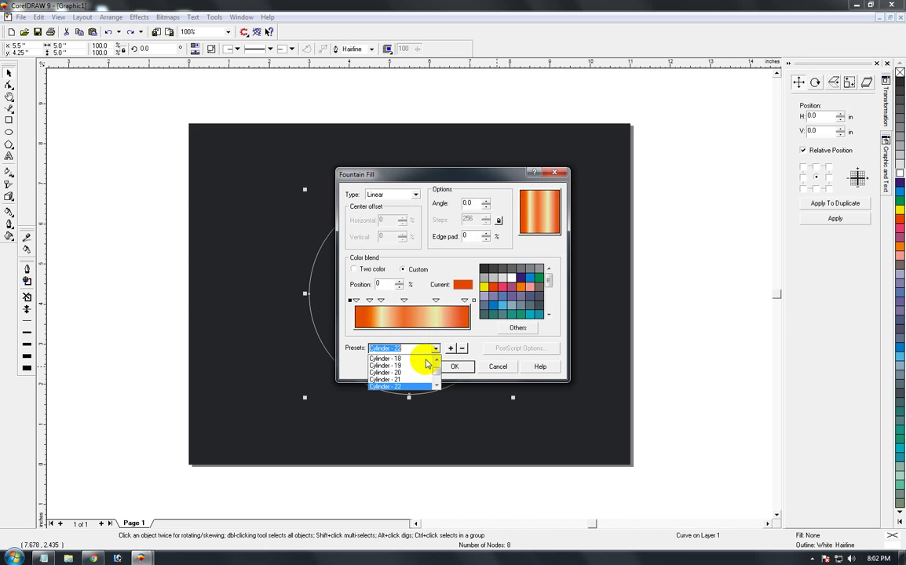
key(Down)
key(Down)
key(Down)
key(Down)
key(Down)
key(Down)
key(Up)
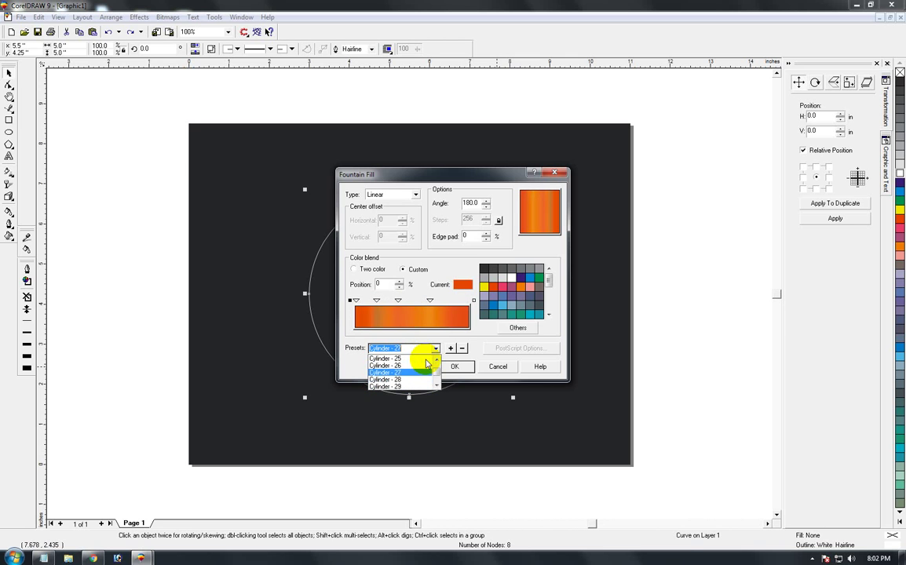
key(Return)
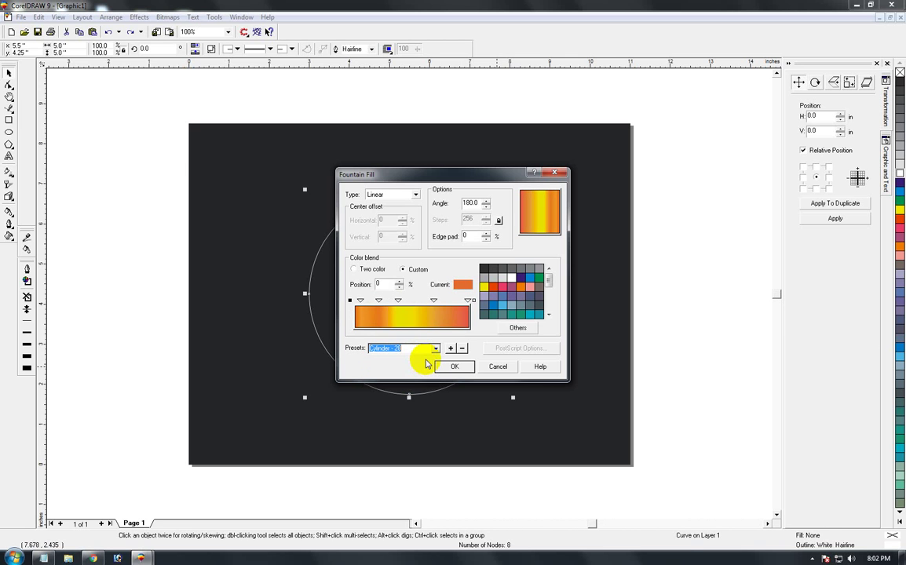
click(458, 367)
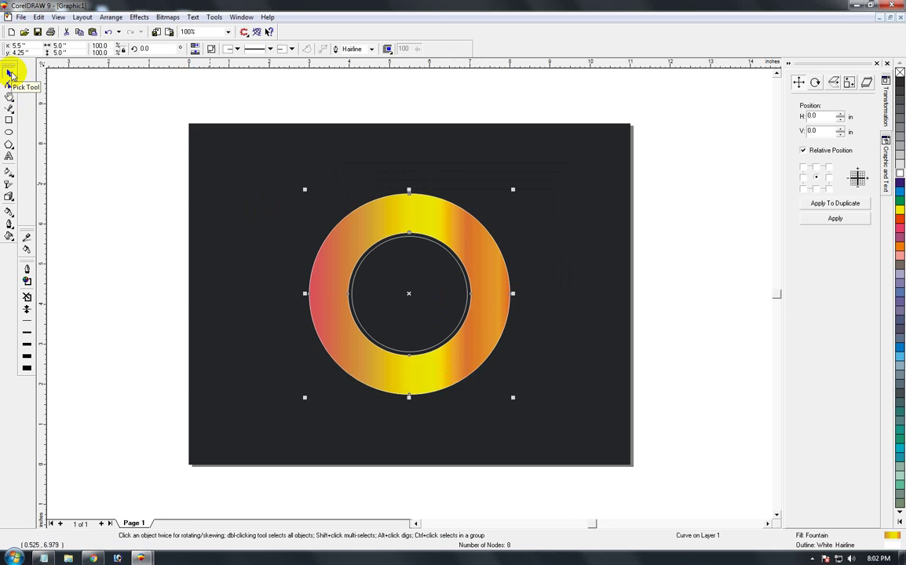
Step: Copy the ring's gradient onto the inner circle and set its angle to 90°
click(405, 265)
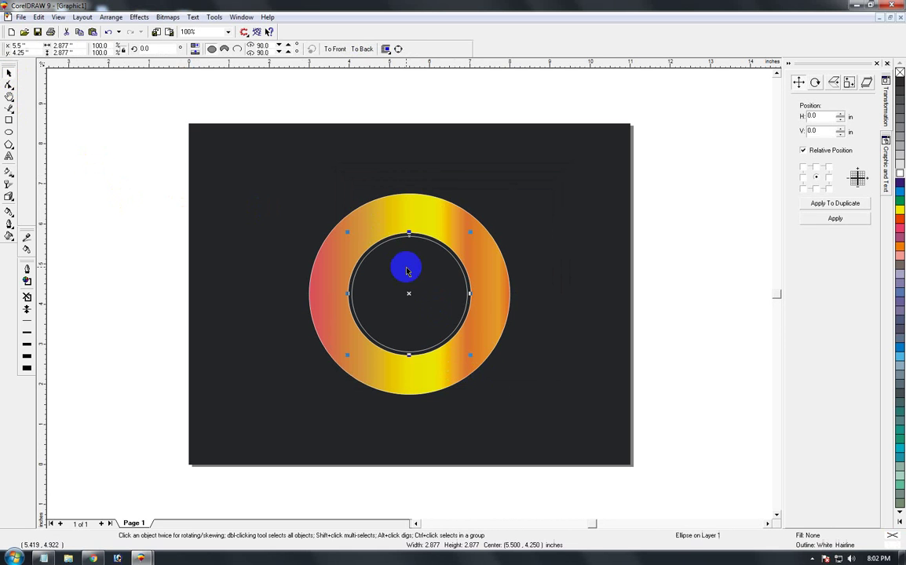
click(399, 281)
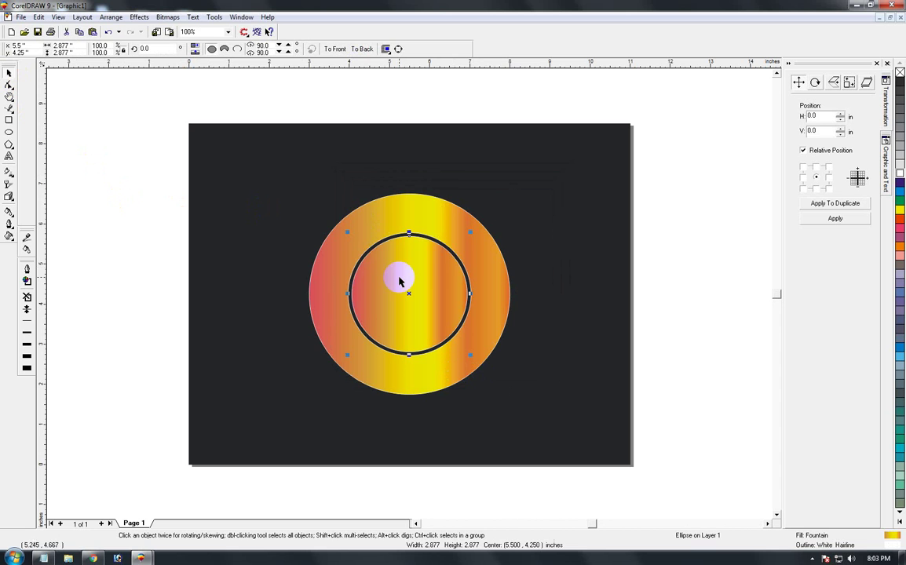
key(F11)
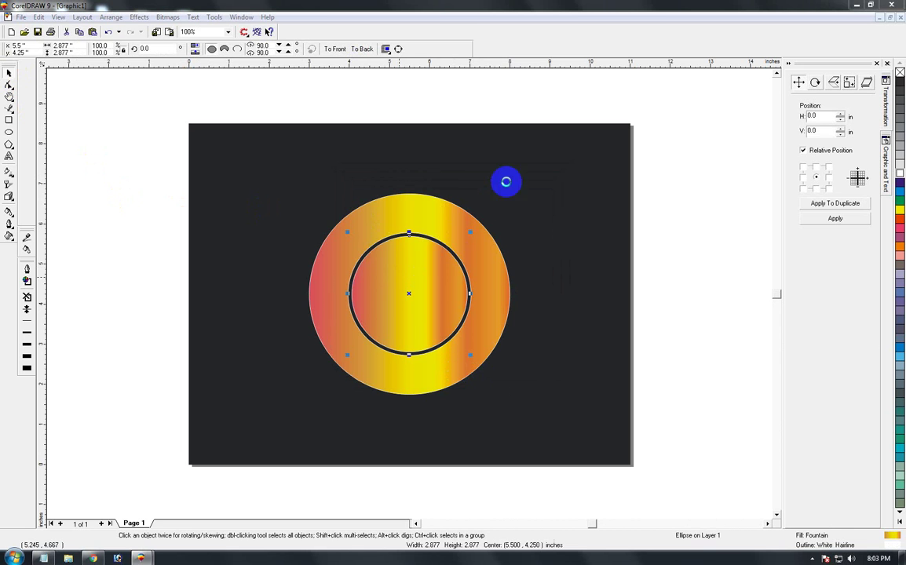
drag(477, 202, 450, 204)
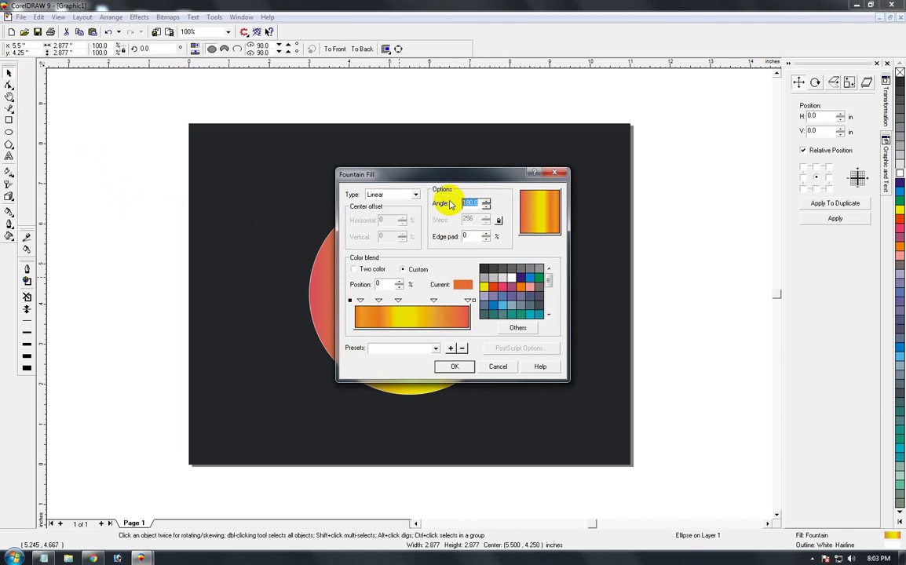
text(0)
key(Return)
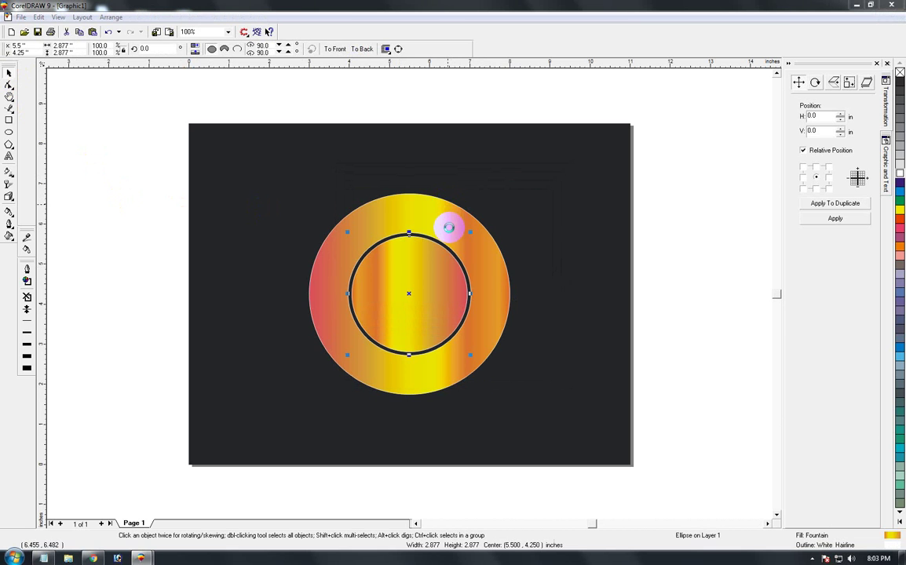
key(F11)
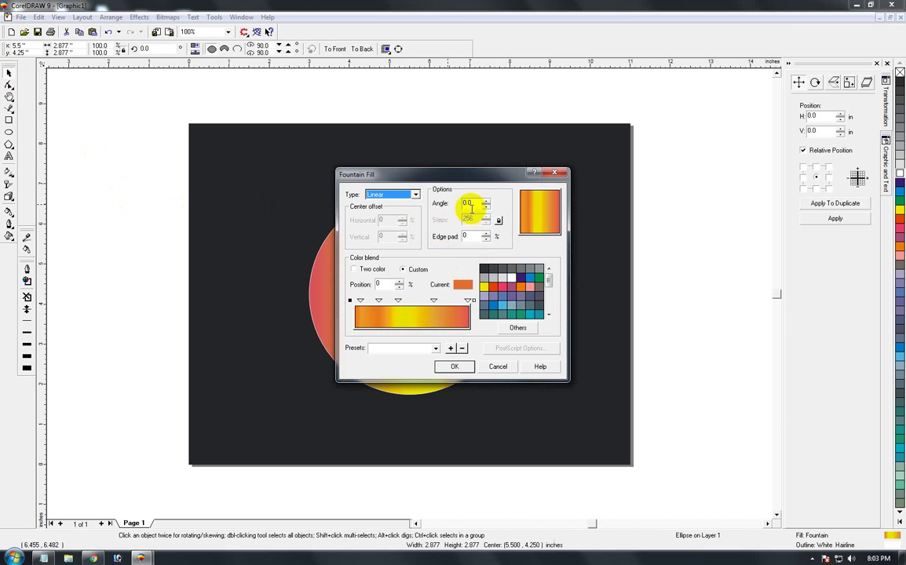
text(90)
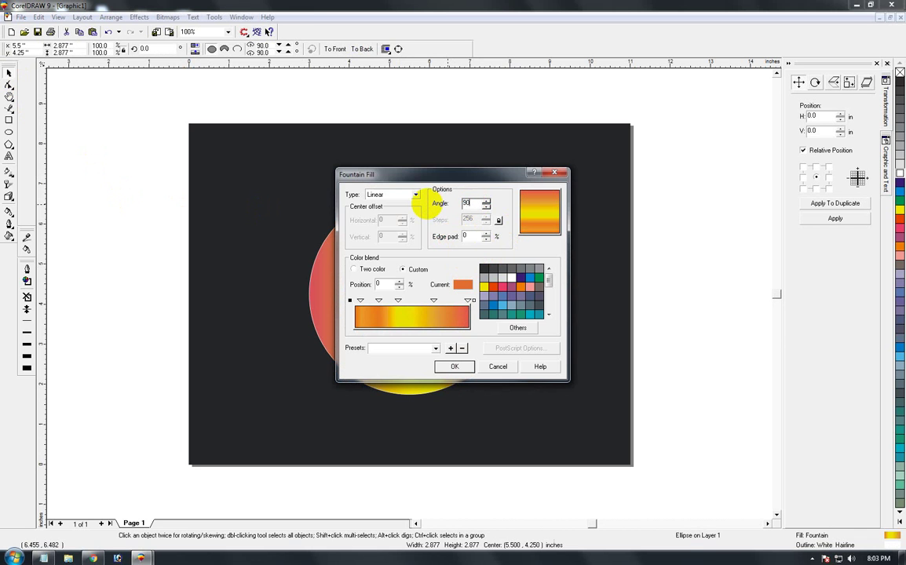
key(Return)
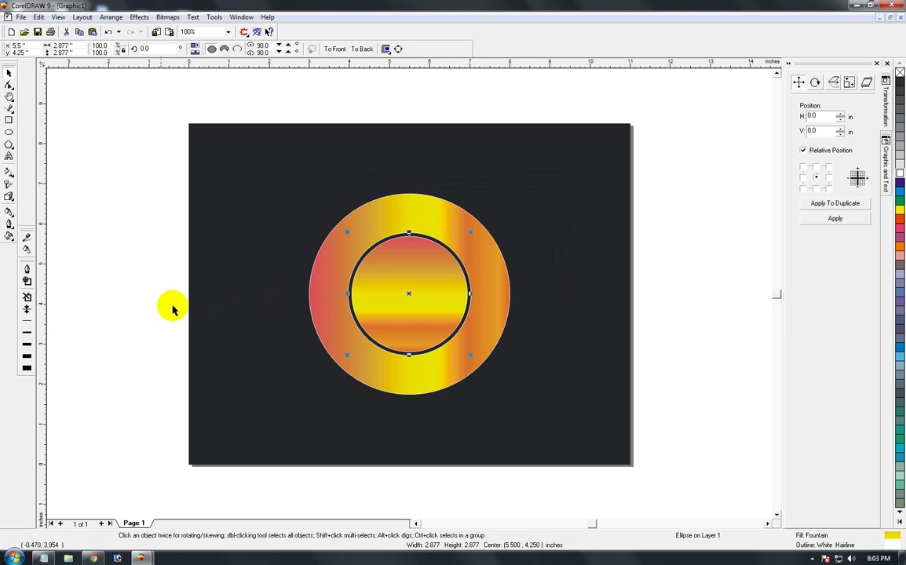
Step: Convert the ring to curves, enlarge the inner circle to 2.931 inches and remove its outline
click(155, 309)
click(404, 308)
click(420, 221)
key(ctrl+q)
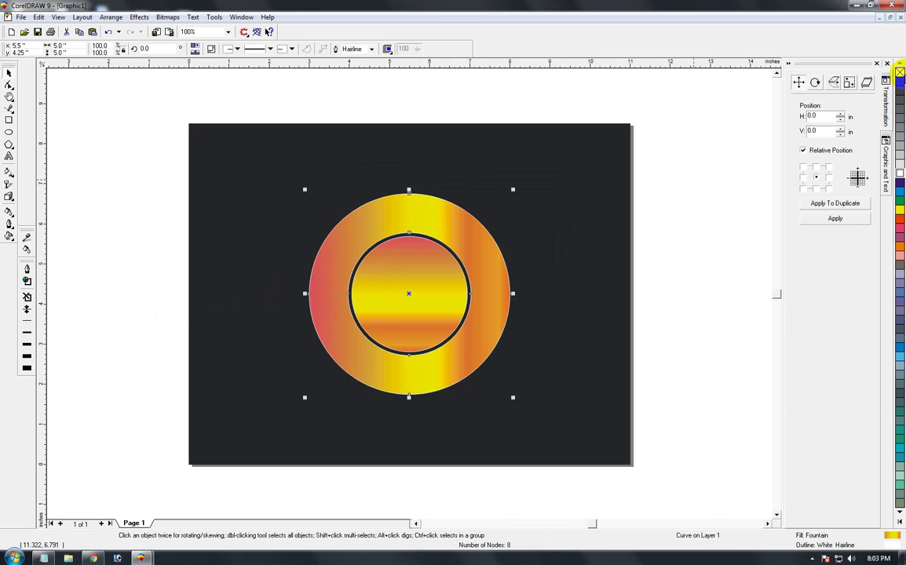
click(408, 259)
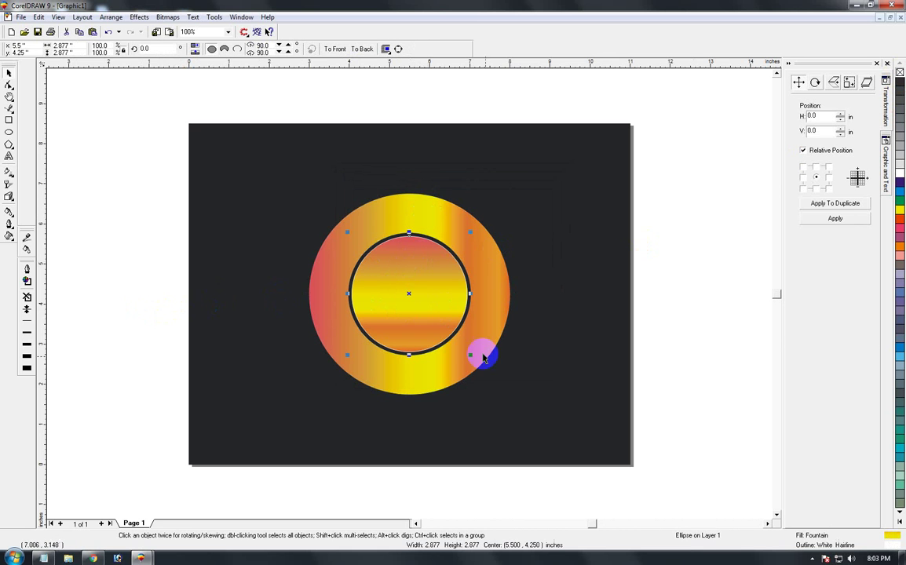
drag(470, 357, 472, 363)
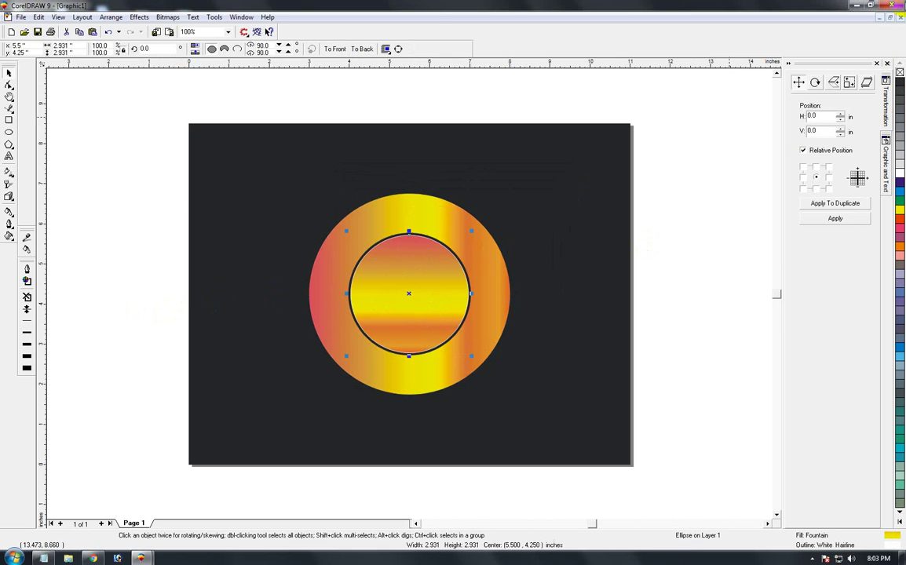
right_click(899, 69)
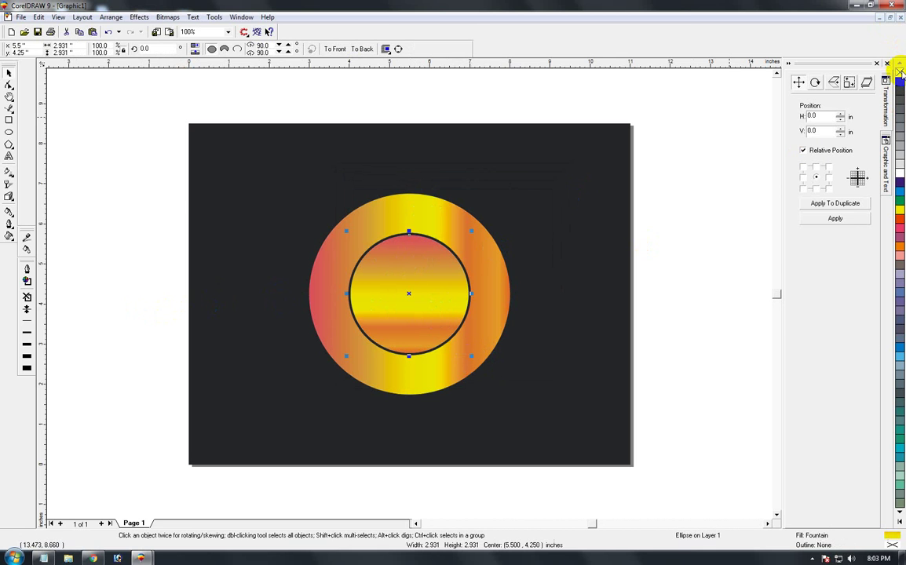
Step: Zoom in on the seal and add the artistic text 'best' left of the page
key(F3)
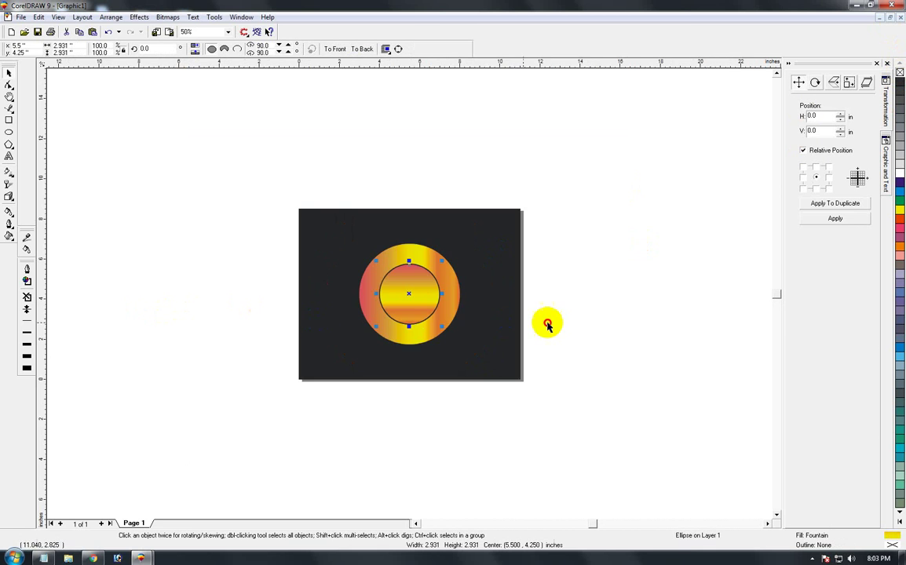
drag(299, 210, 498, 360)
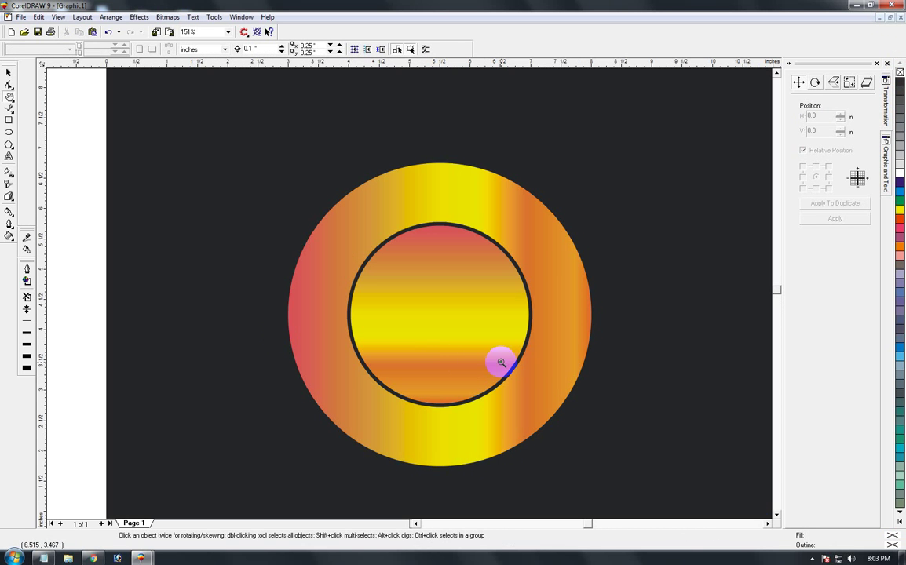
click(8, 75)
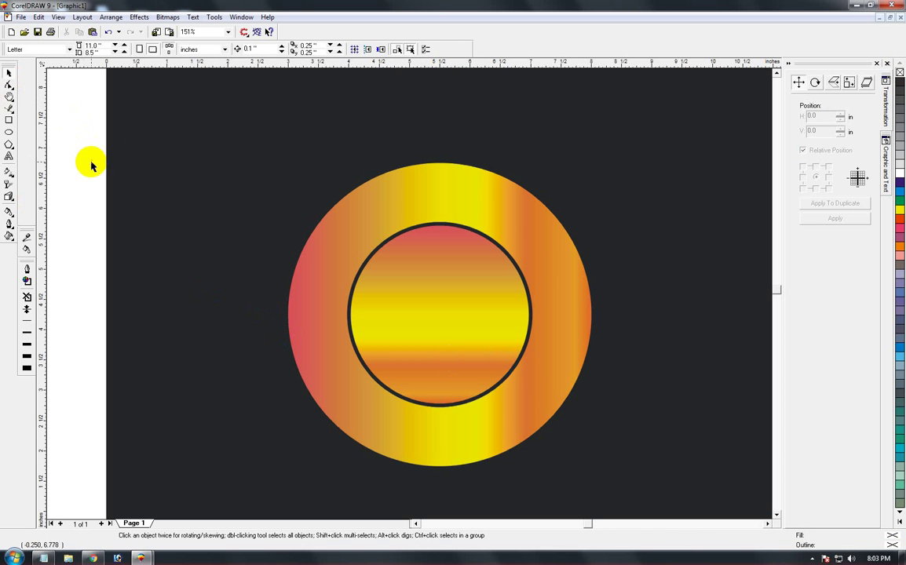
click(143, 244)
click(8, 156)
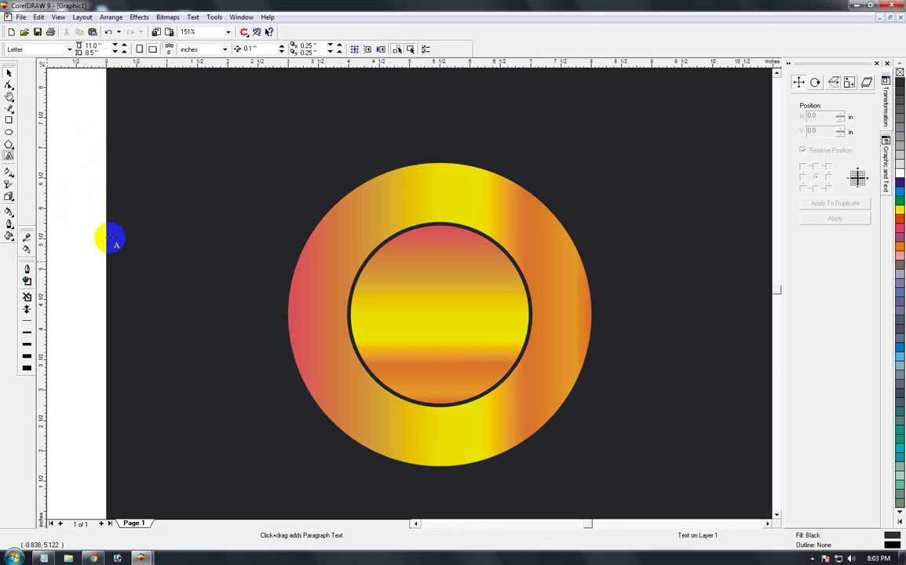
click(81, 215)
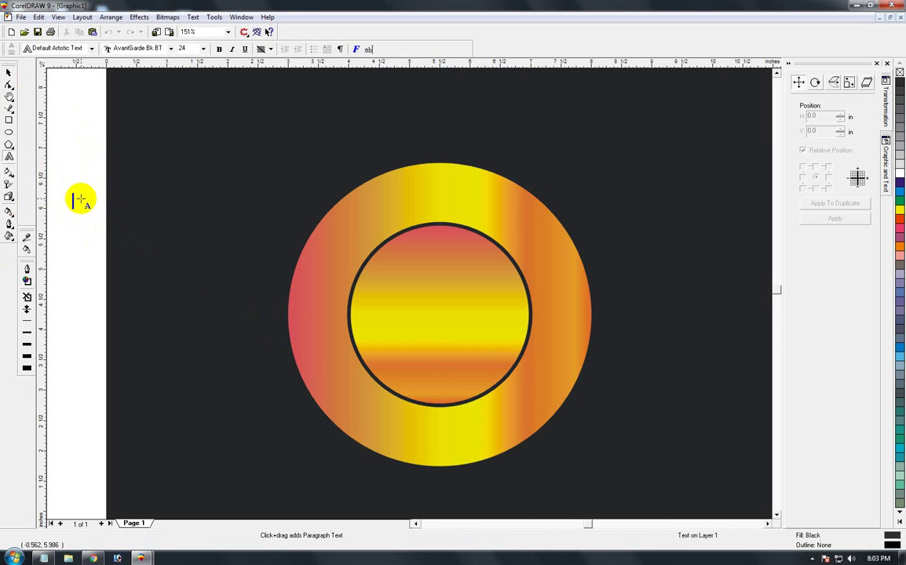
text(best)
click(8, 72)
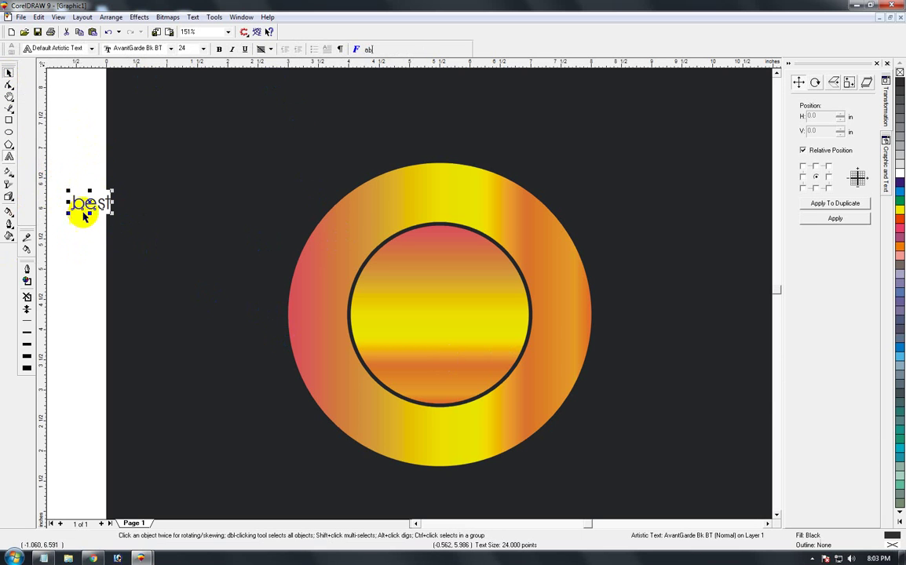
Step: Change the text's case to uppercase so it reads BEST
key(shift+F3)
click(410, 259)
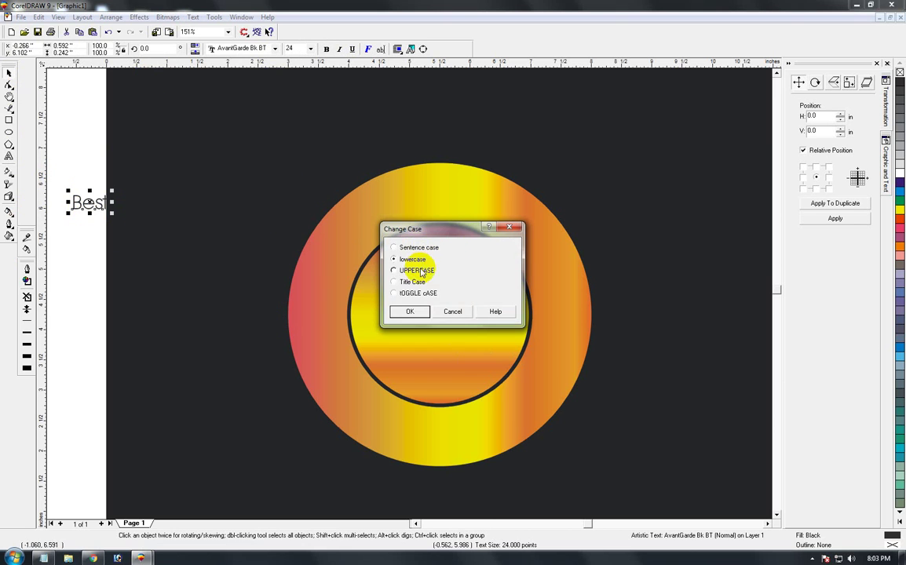
click(410, 312)
click(225, 49)
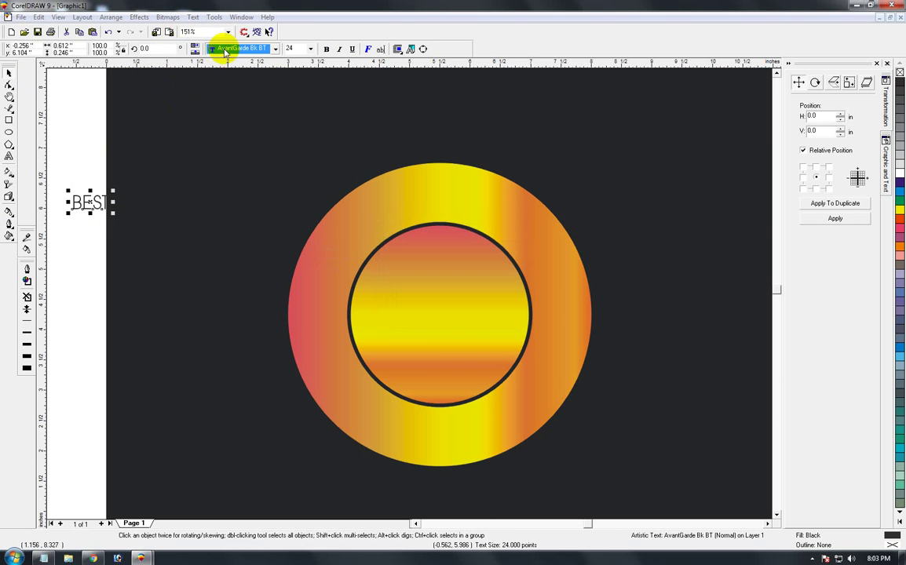
Step: Browse the font list and set BEST in Arabian-Normal
key(alt+Down)
key(Down)
key(Down)
key(Up)
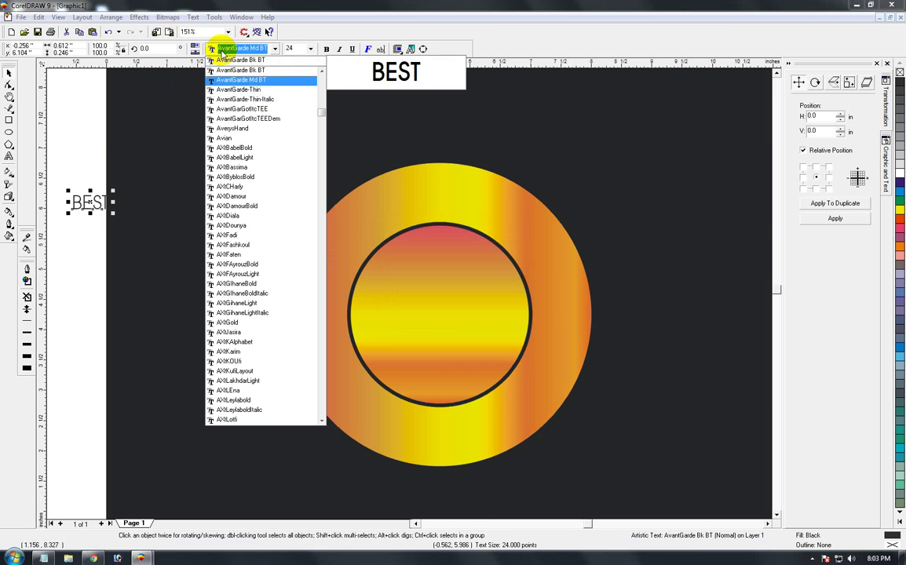
key(Up)
key(Up)
key(Up)
key(Up)
key(Up)
key(Up)
key(Up)
key(Up)
key(Up)
key(Up)
key(Up)
key(Up)
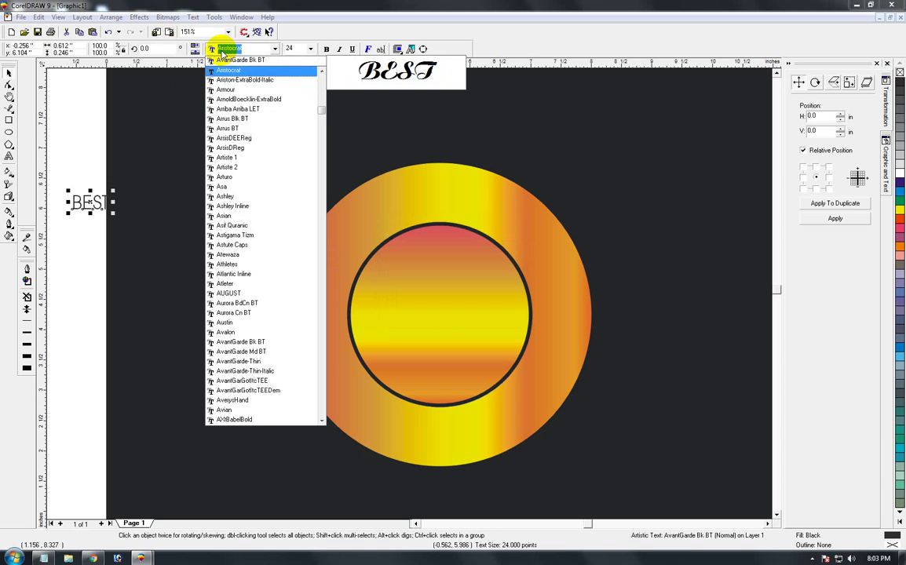
key(Up)
key(Up)
key(Up)
key(Up)
key(Up)
key(Up)
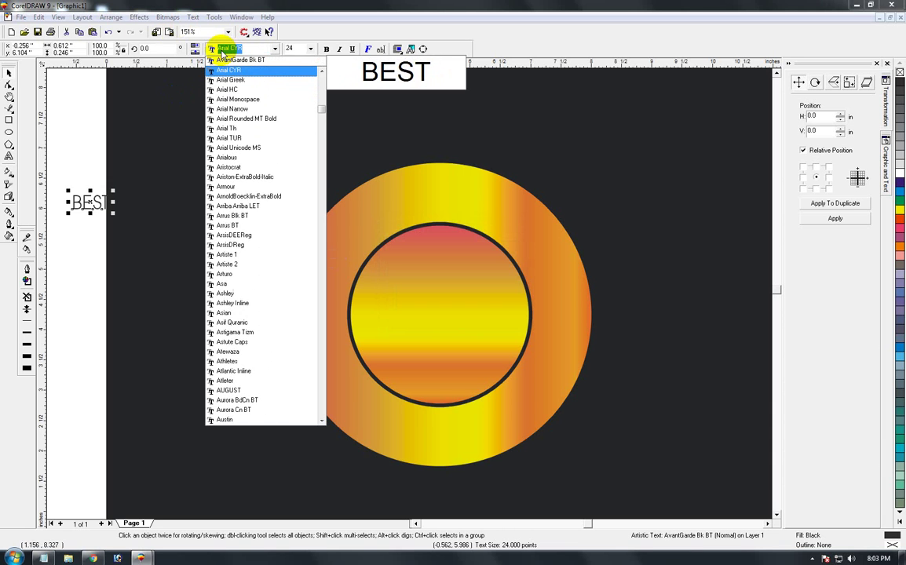
key(Up)
key(Up)
key(Up)
key(Up)
key(Up)
key(Up)
key(Up)
key(Up)
key(Up)
key(Up)
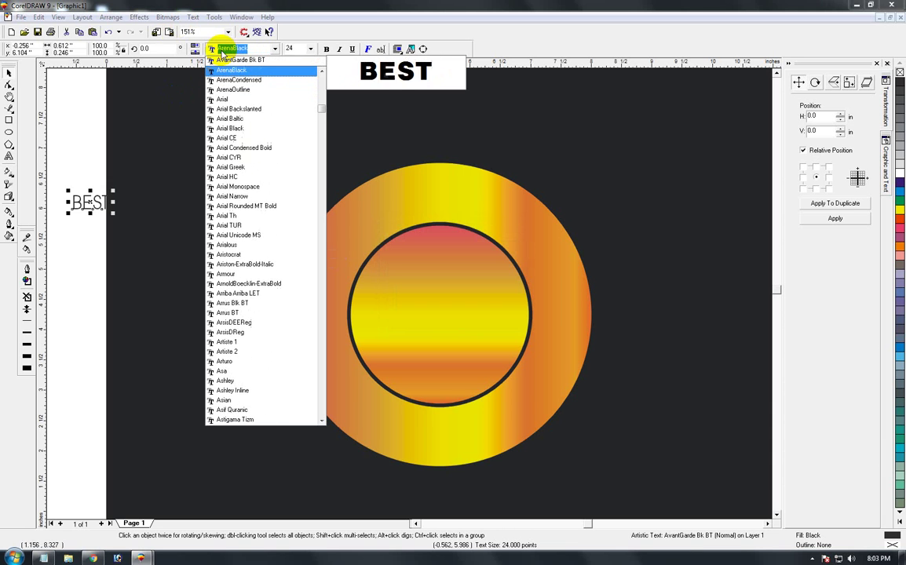
key(Up)
key(Up)
key(Up)
key(Up)
key(Up)
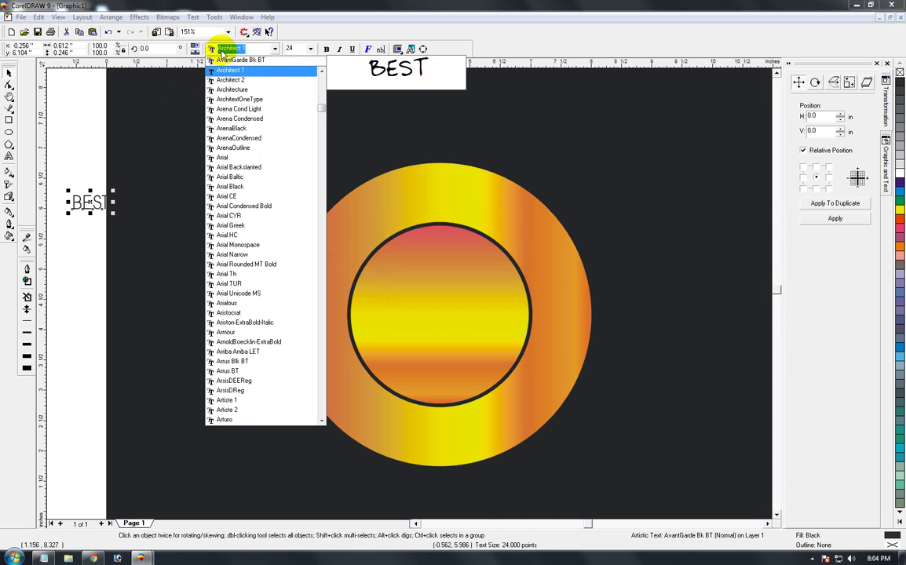
key(Up)
key(Up)
key(Up)
key(Up)
key(Up)
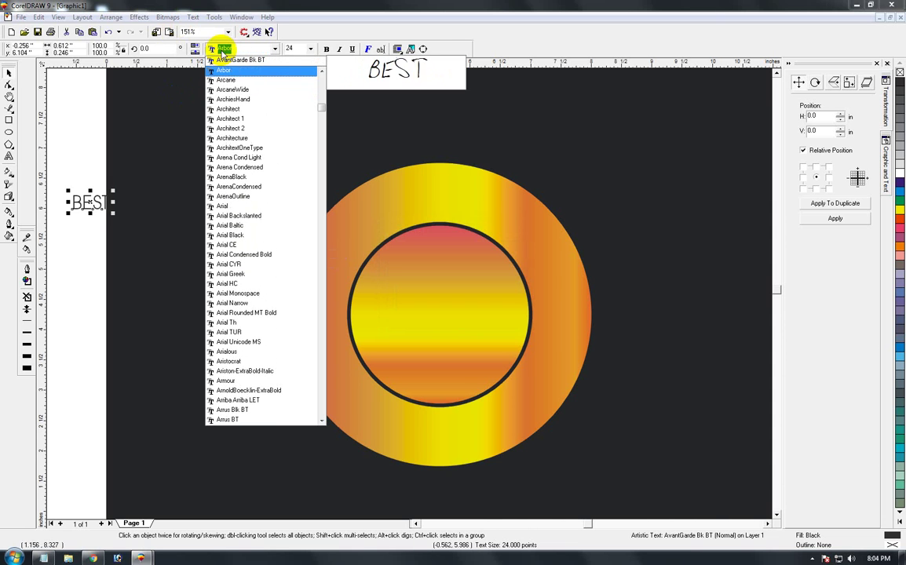
key(Up)
key(Up)
key(Up)
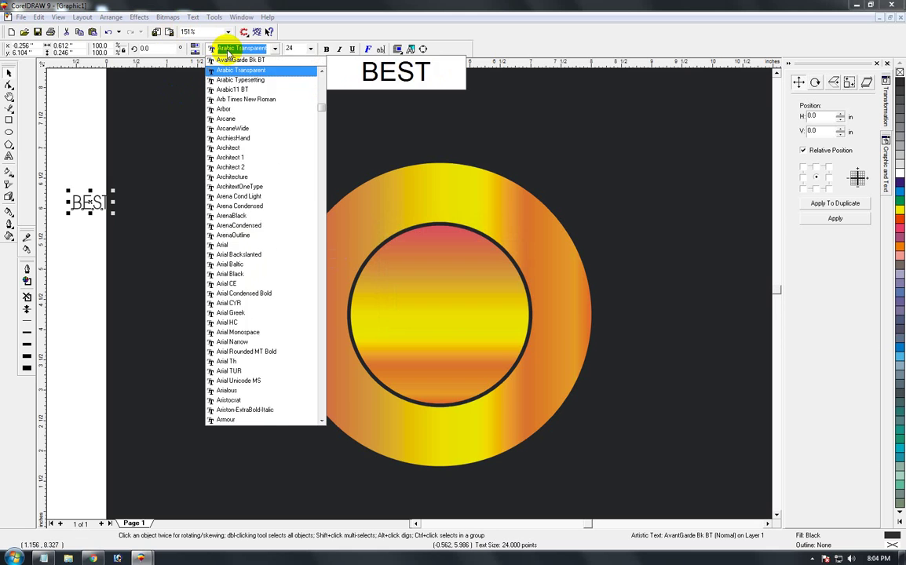
key(Up)
key(Up)
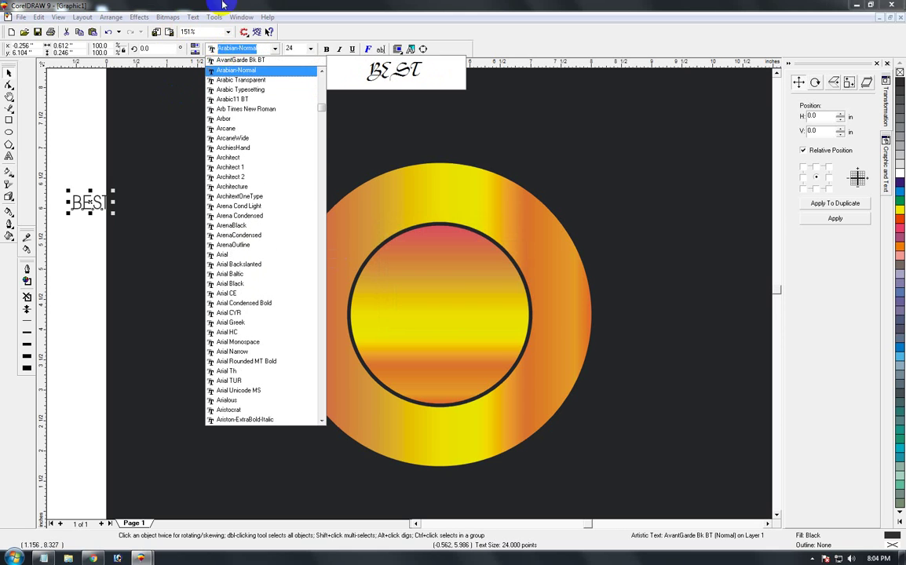
key(Return)
Step: Move BEST into the upper inner circle, enlarge it and centre it horizontally over the circle
drag(91, 205, 449, 289)
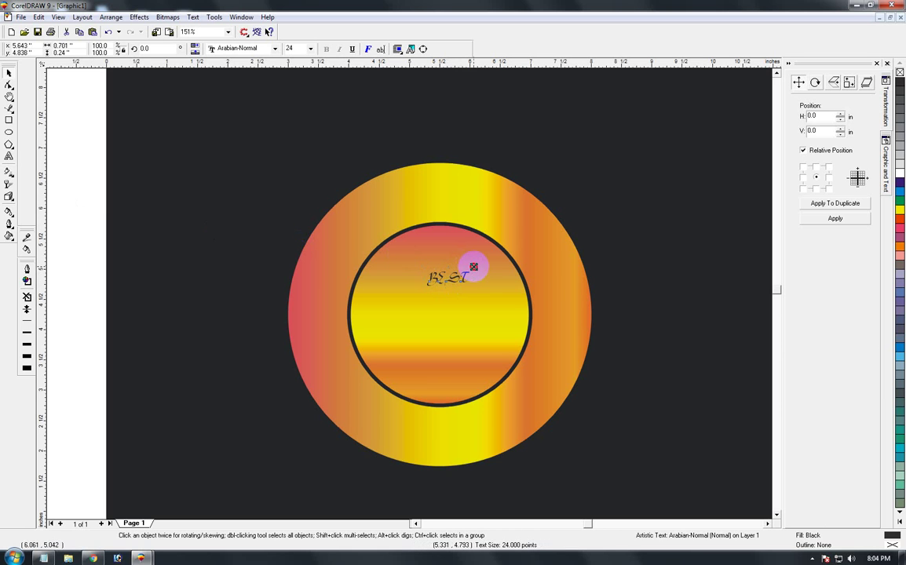
drag(473, 267, 496, 249)
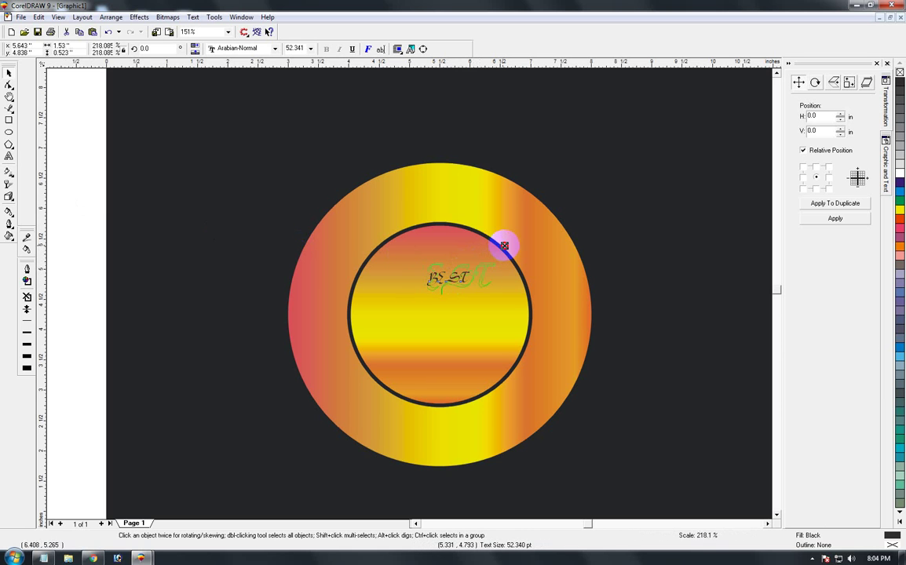
drag(506, 251, 507, 252)
shift+click(470, 328)
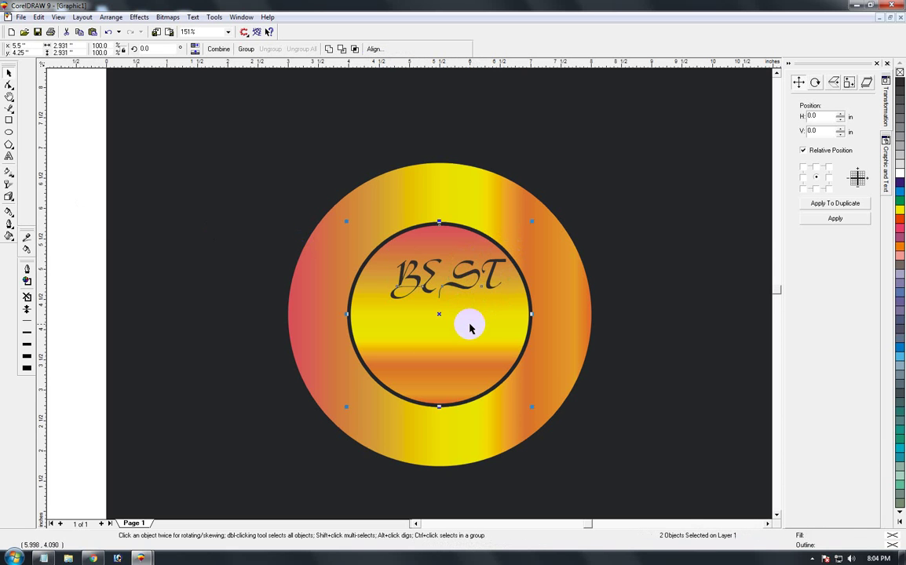
key(c)
Step: Enlarge BEST to about 71.9 points and drag a duplicate below it
click(85, 346)
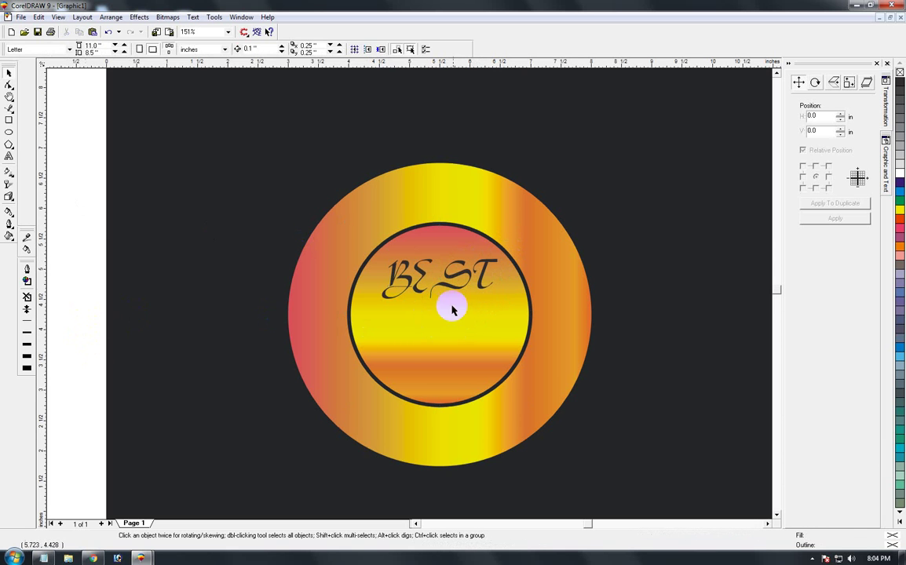
click(453, 291)
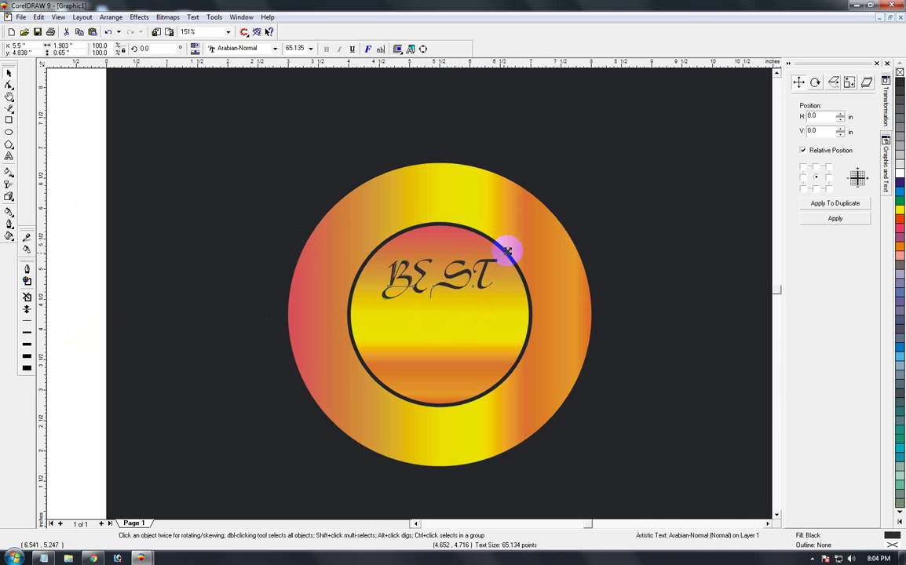
drag(507, 251, 502, 250)
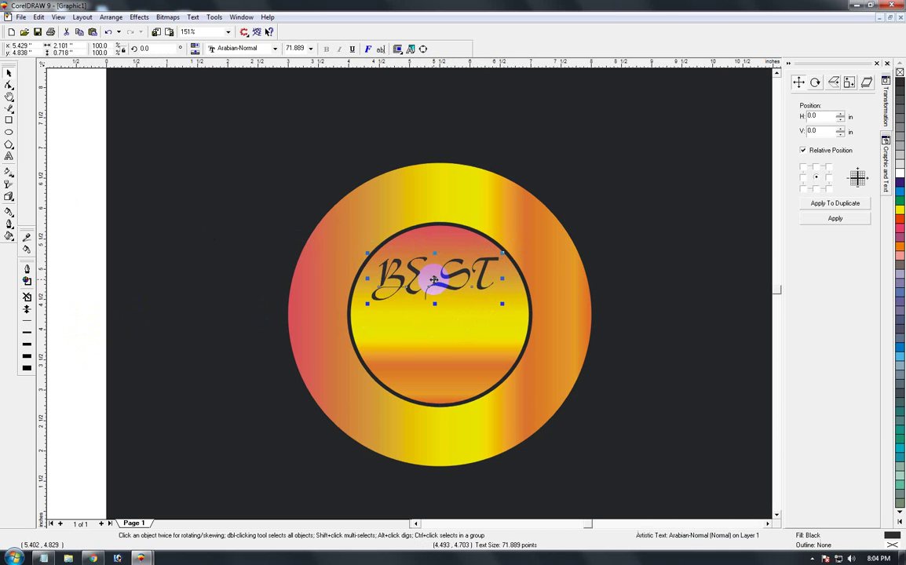
drag(437, 280, 434, 349)
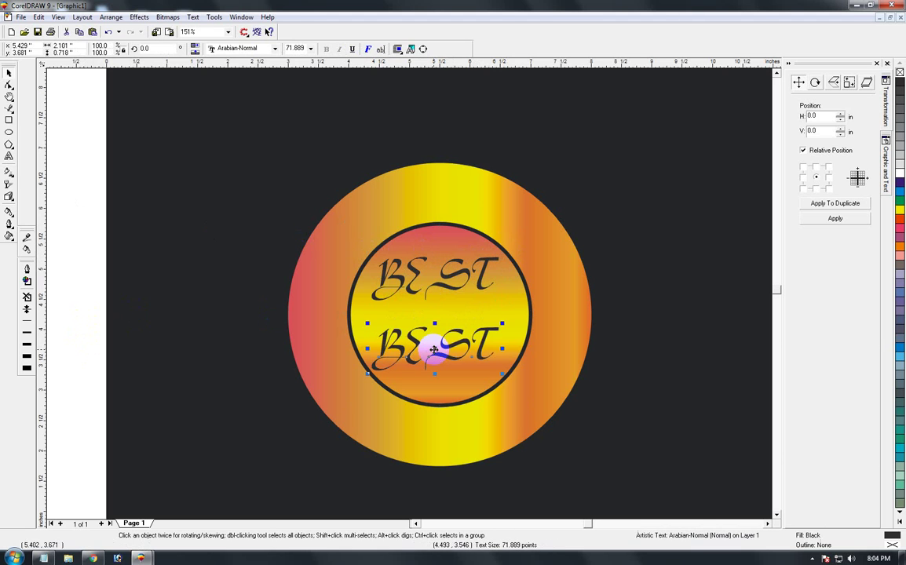
Step: Retype the lower BEST copy as 'choice' and set it to lowercase
double_click(437, 347)
key(Delete)
text(choice)
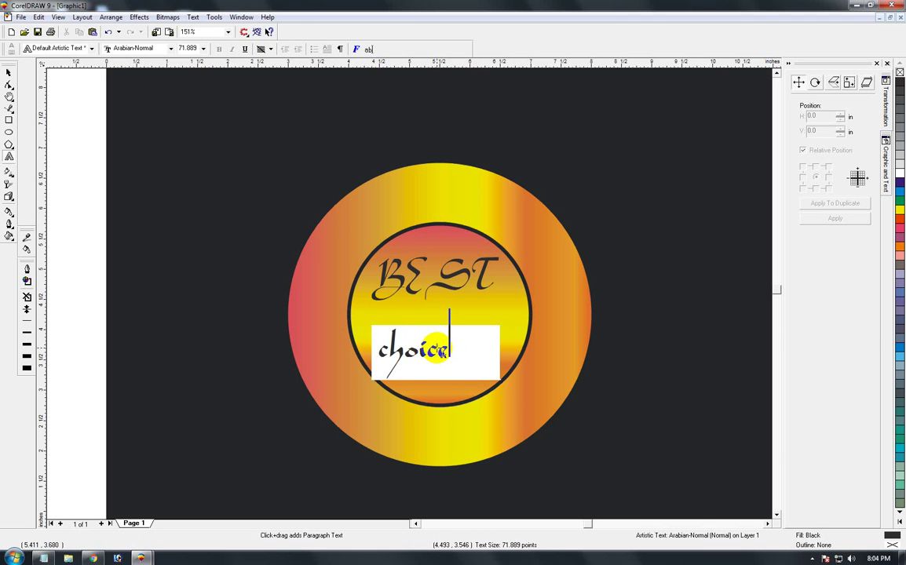
click(9, 75)
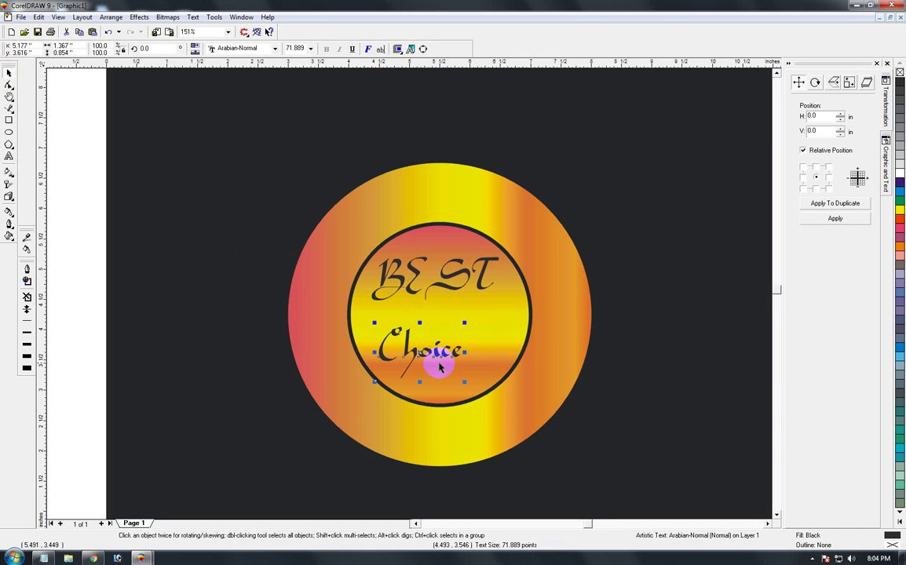
key(alt+t)
key(g)
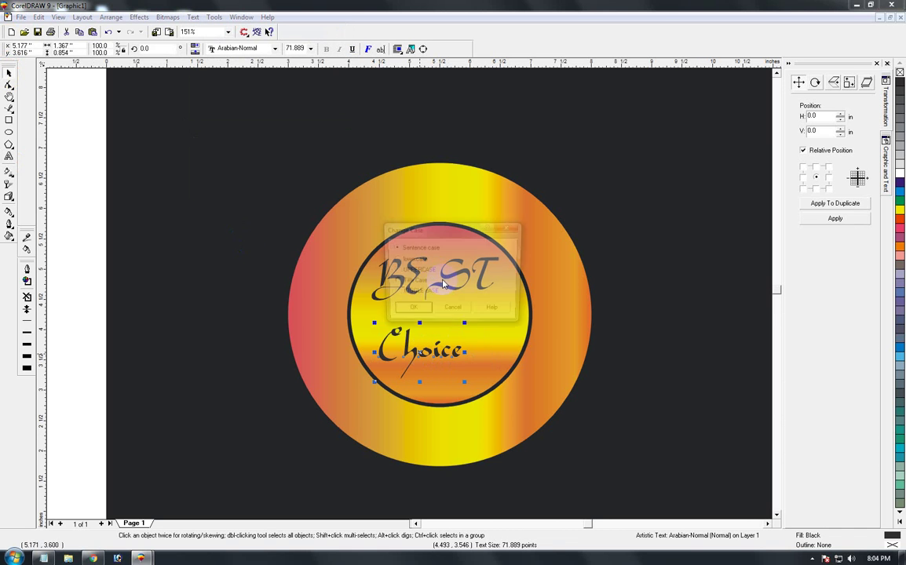
click(413, 261)
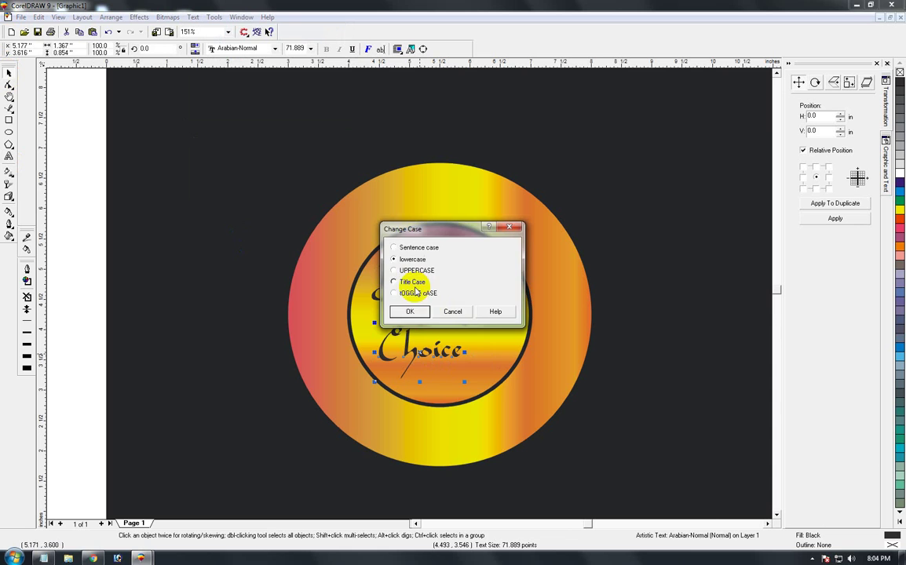
click(409, 311)
Step: Move 'choice' up under BEST and drag a copy of it lower in the circle
drag(414, 354, 455, 316)
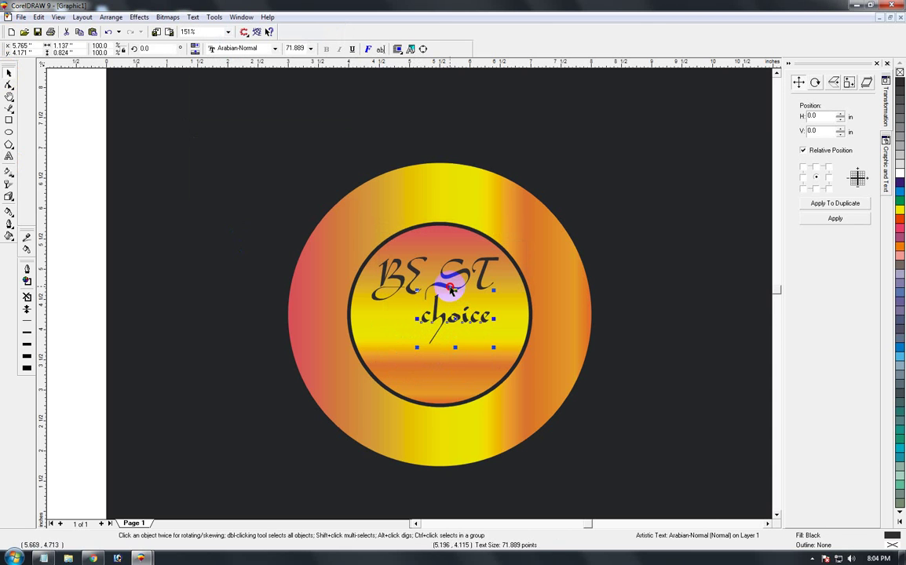
shift+click(450, 290)
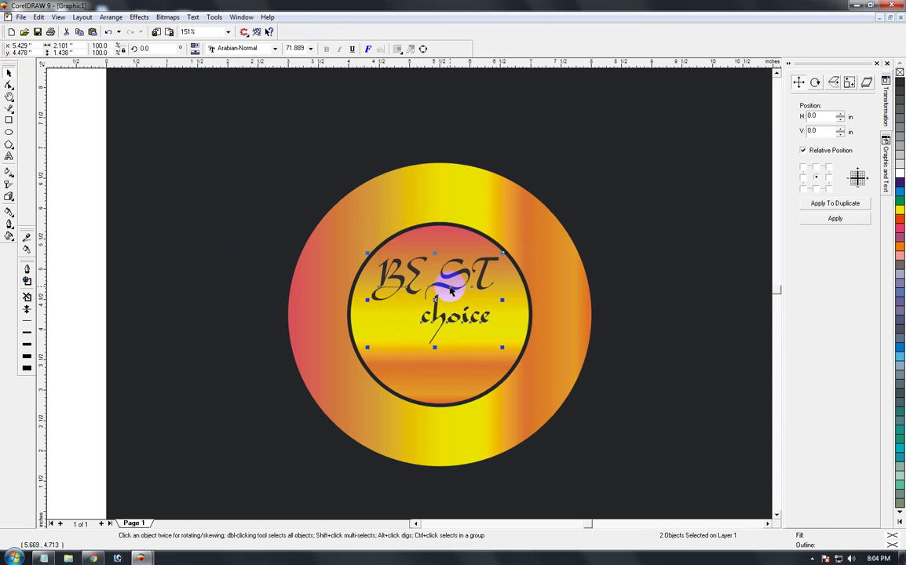
click(88, 378)
click(436, 319)
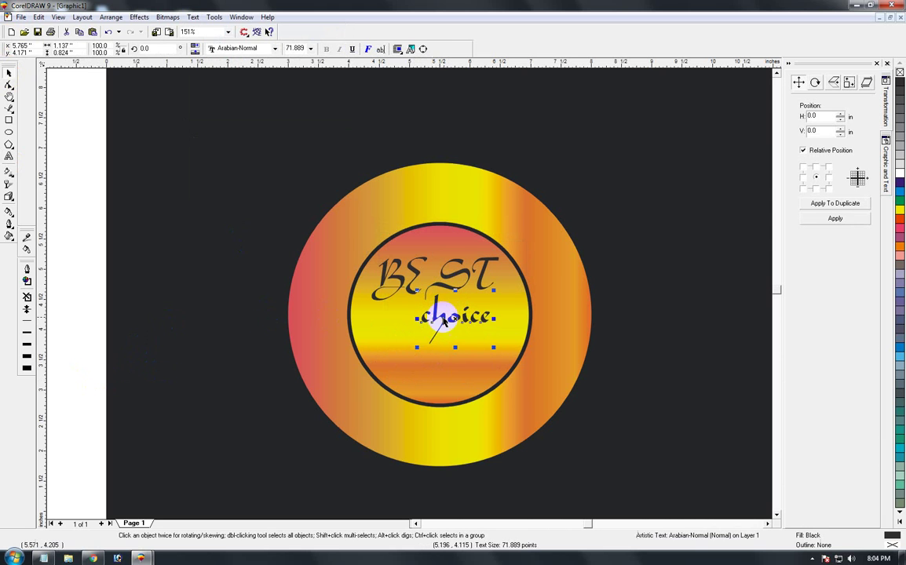
drag(456, 320, 438, 363)
Step: Retype the lower copy as Flv:035874, shrink it slightly, and select it together with BEST
double_click(442, 365)
text(flr:03)
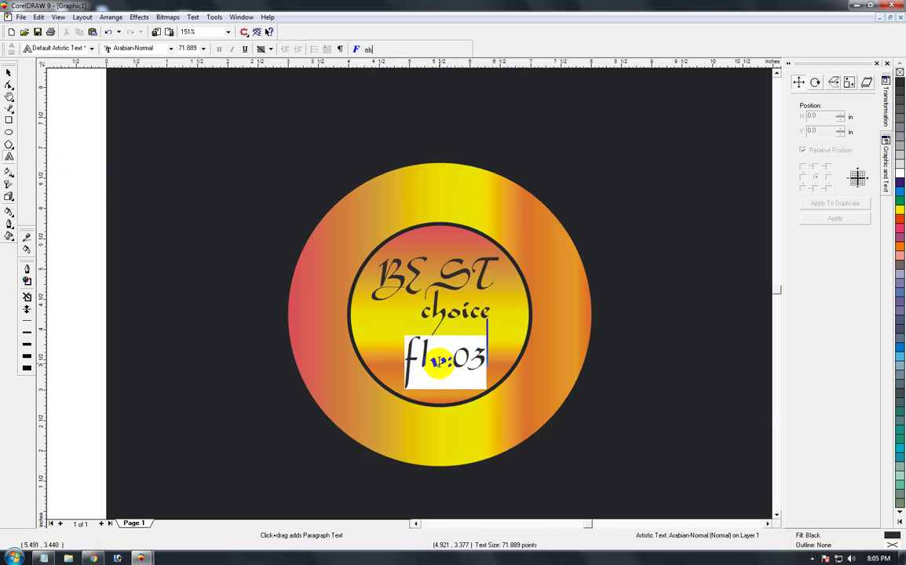
text(5874)
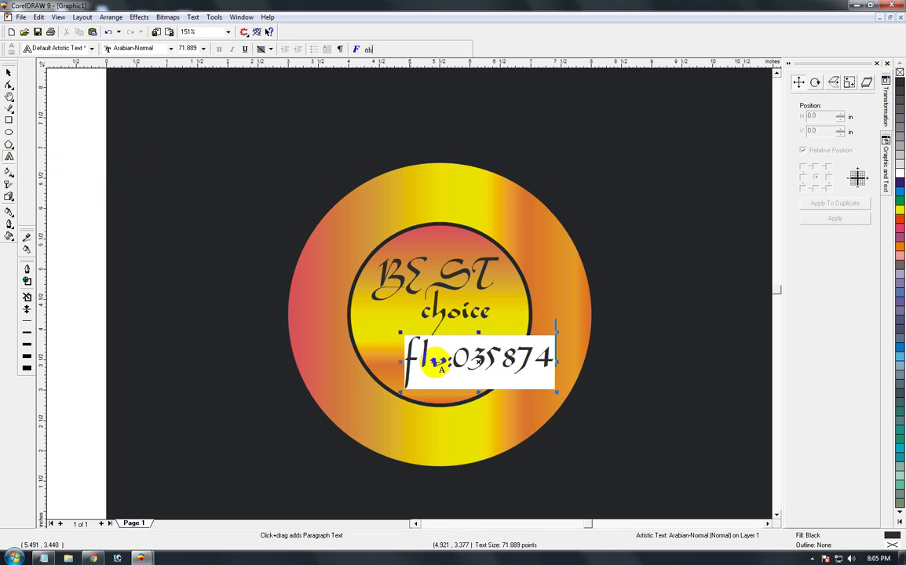
click(8, 72)
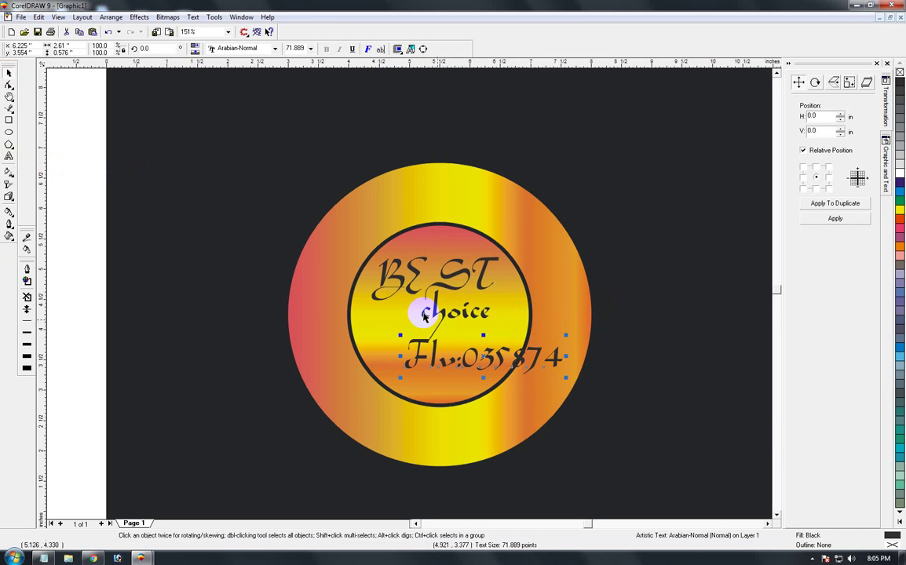
drag(555, 366, 549, 369)
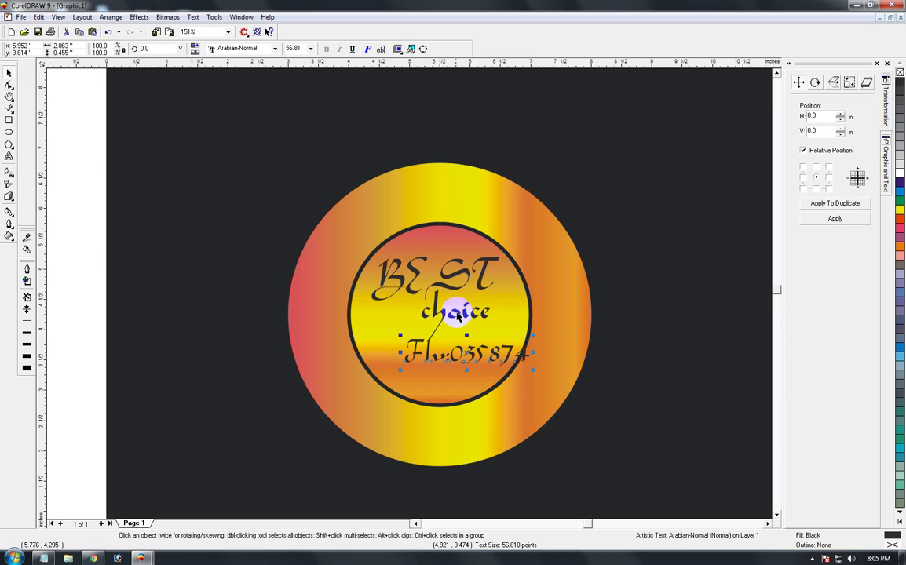
shift+click(446, 289)
Step: Centre the code under BEST, group the three text lines, and centre the group in the inner circle
key(c)
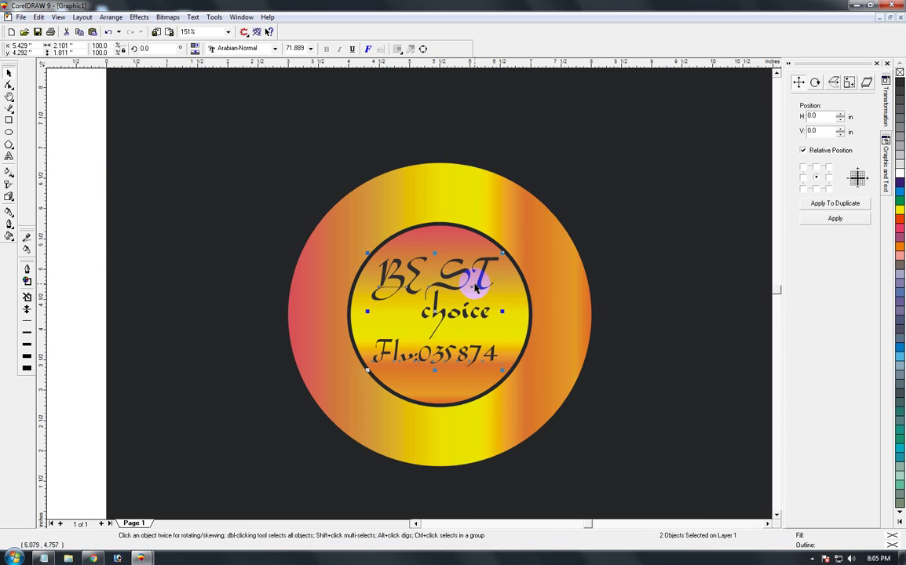
click(68, 179)
drag(67, 179, 506, 410)
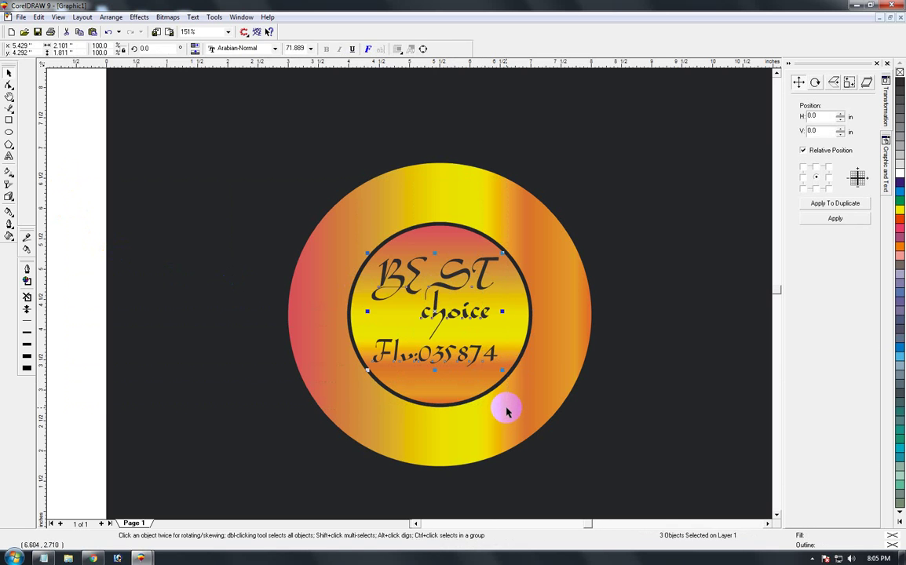
key(ctrl+g)
shift+click(468, 388)
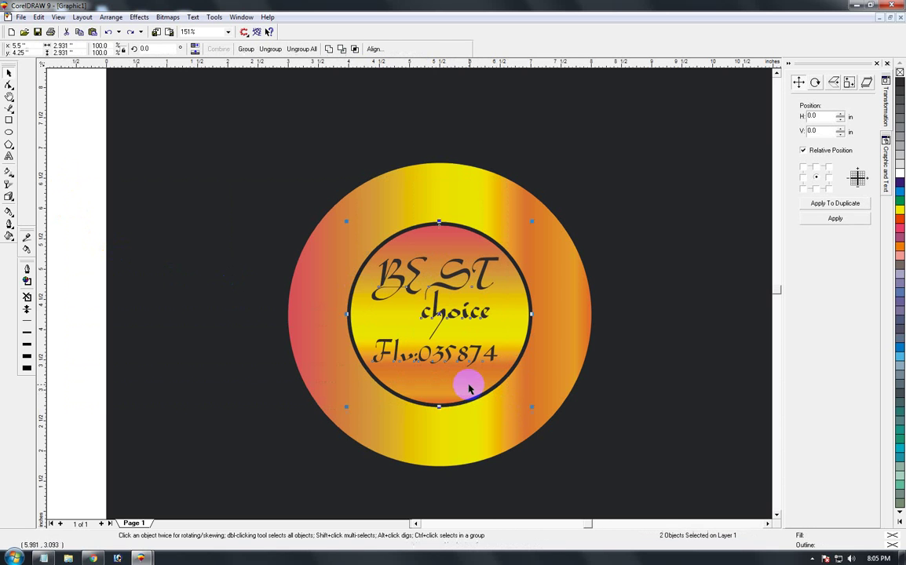
key(c)
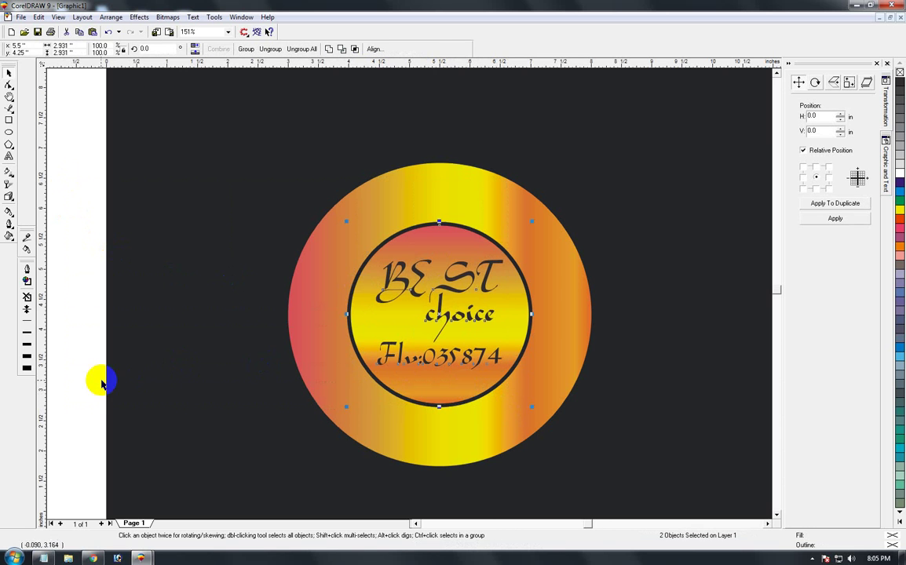
Step: Zoom out to the whole page, then back in around the badge
click(91, 346)
key(F3)
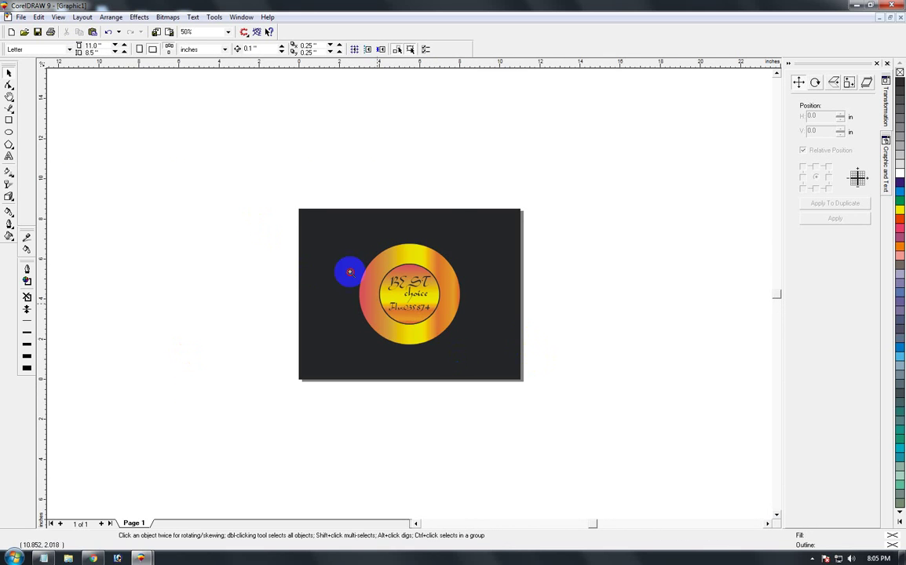
click(353, 265)
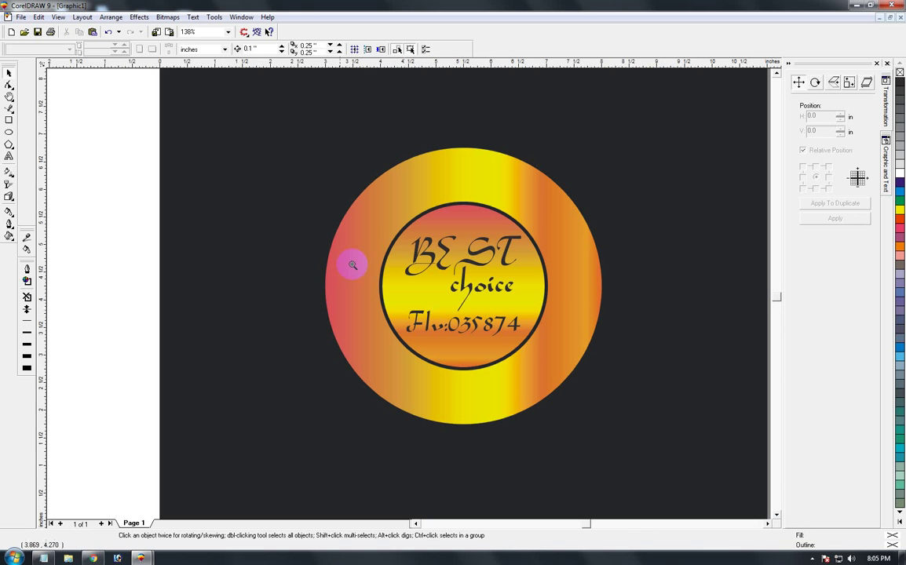
click(9, 146)
Step: Draw a polygon, make it a black star with no outline, and move it onto the ring's left side
drag(77, 203, 123, 249)
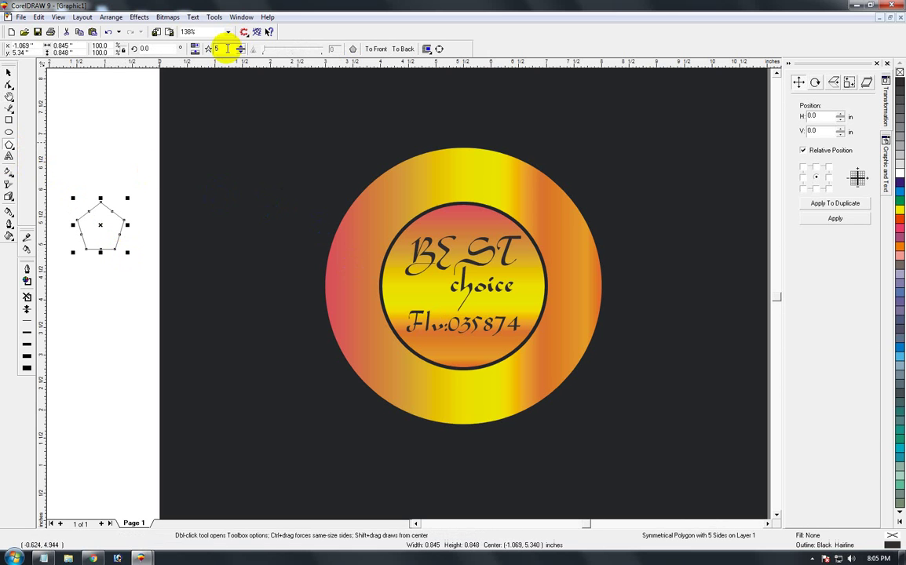
click(350, 49)
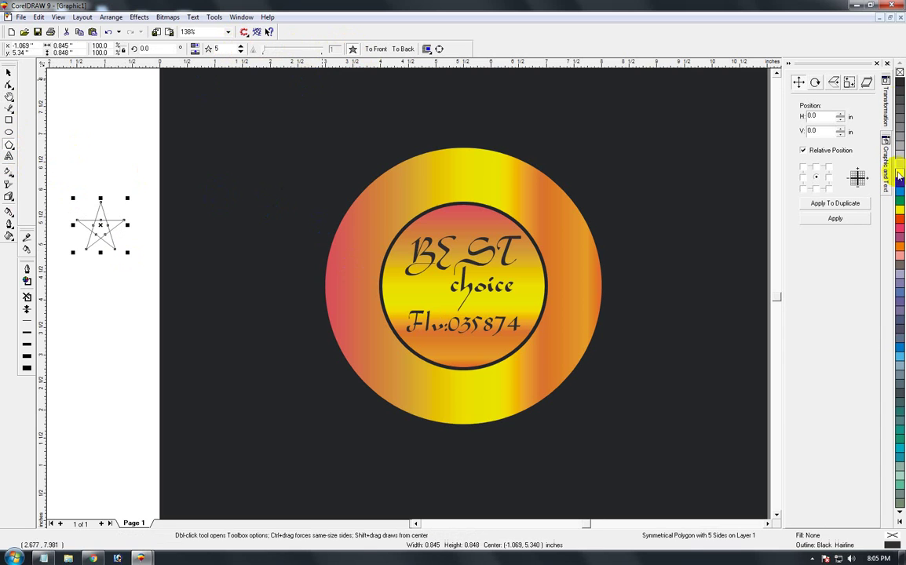
click(899, 79)
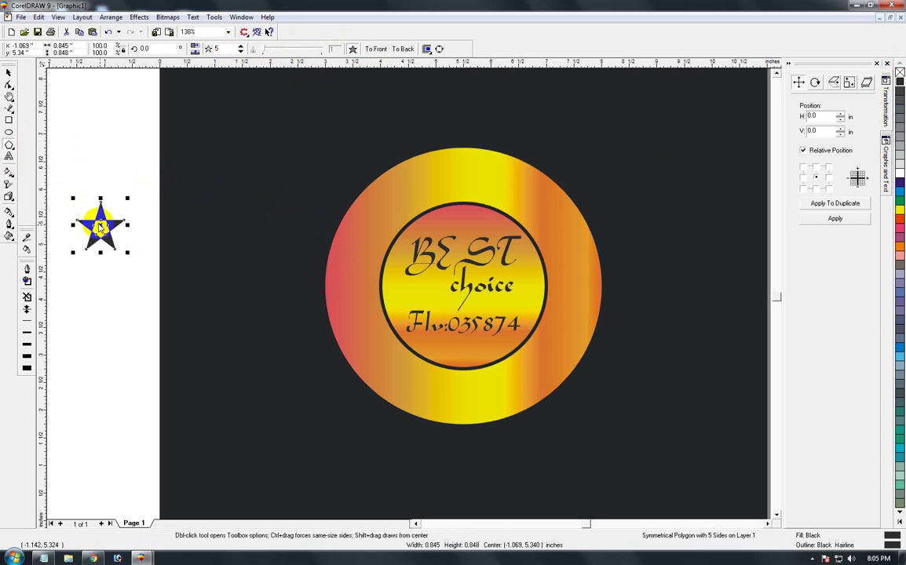
click(9, 73)
right_click(900, 71)
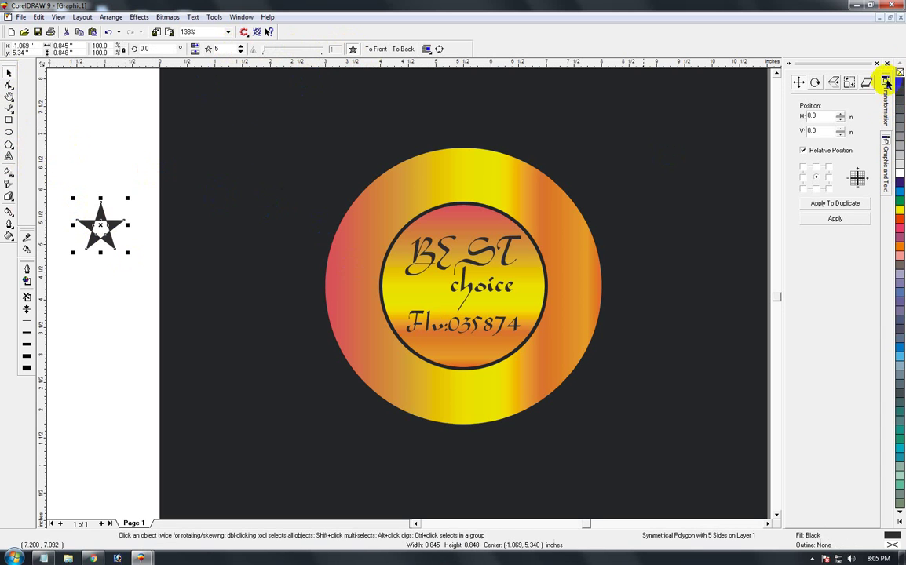
mouse_move(97, 224)
mouse_down()
mouse_move(311, 273)
mouse_move(344, 267)
mouse_move(374, 306)
mouse_move(365, 301)
mouse_move(576, 281)
mouse_up()
Step: Select and group the two stars, restoring them after an accidental delete
click(337, 283)
shift+click(346, 278)
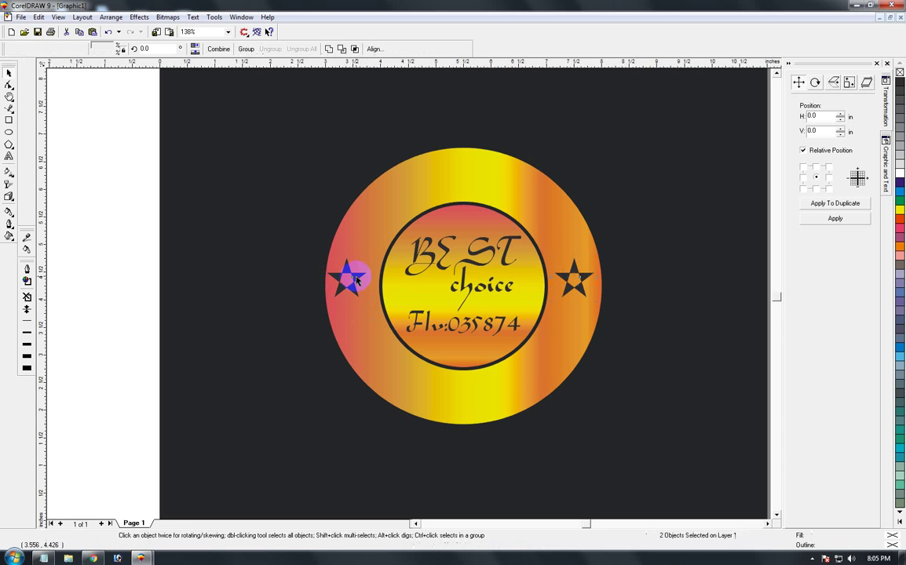
key(ctrl+g)
key(Delete)
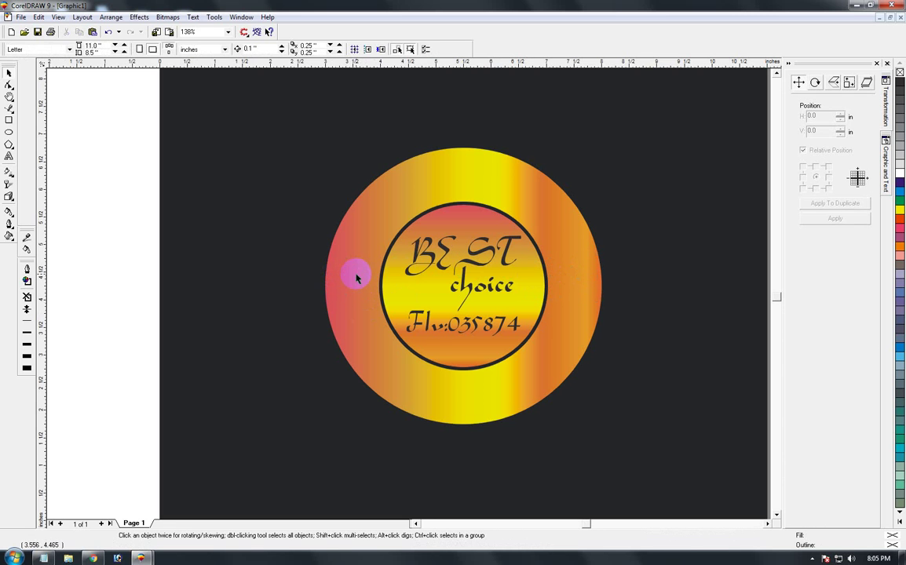
key(ctrl+z)
Step: Align the stars' centres with the ring, then zoom so the page fills the window
shift+click(396, 378)
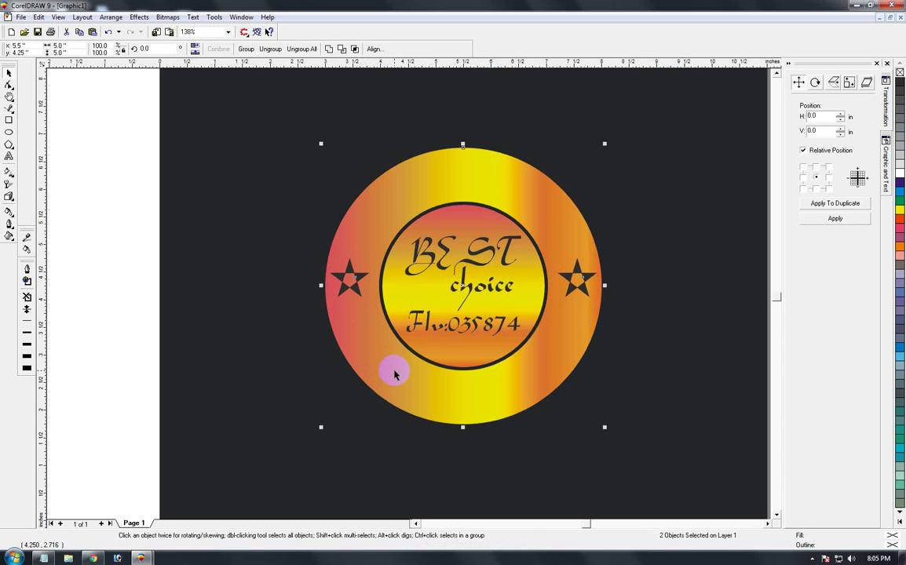
key(e)
key(c)
click(105, 337)
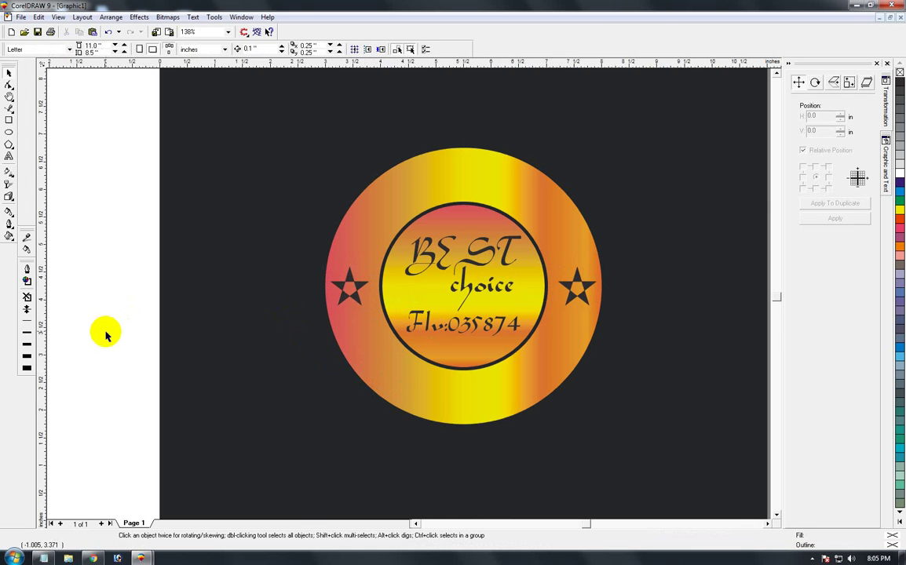
key(F3)
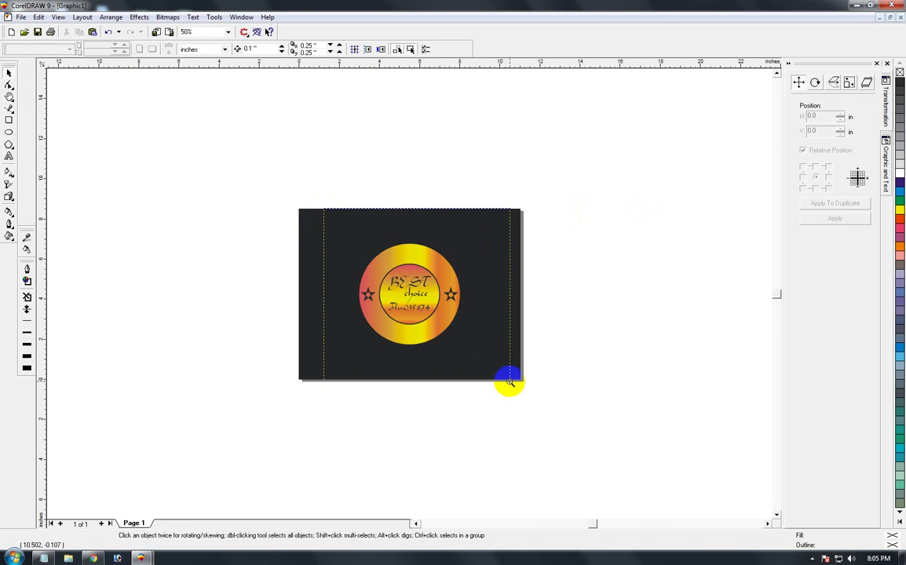
key(F4)
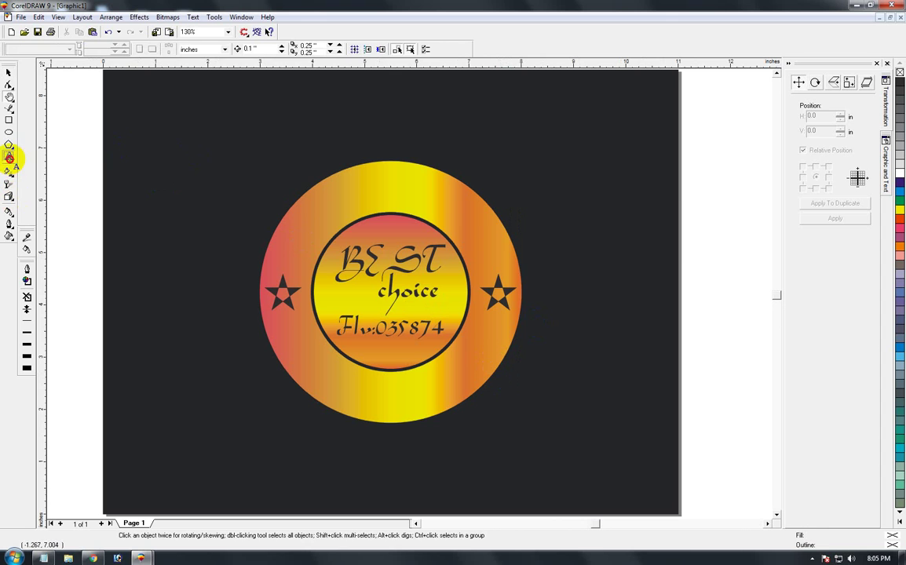
Step: Add the word 'original' beside the badge and change it to uppercase ORIGINAL
click(9, 156)
click(80, 218)
text(original)
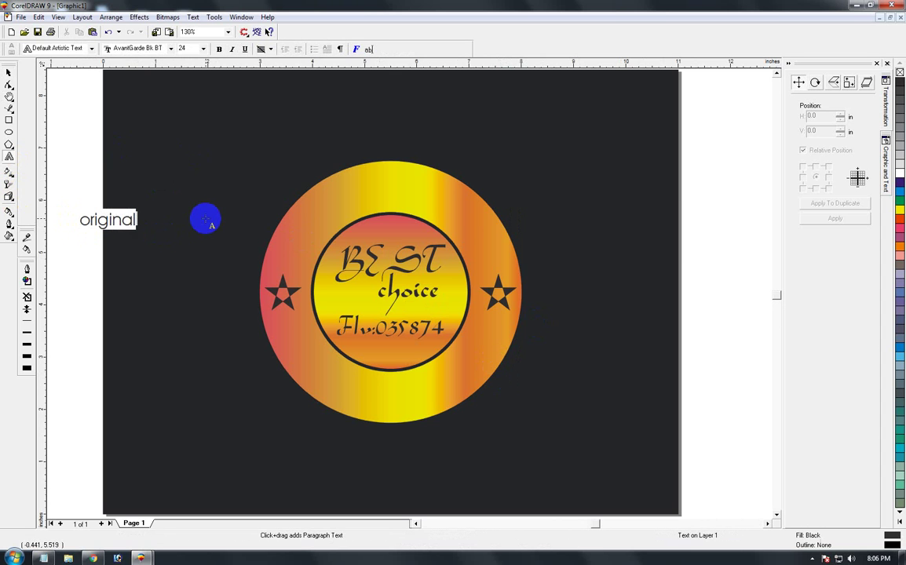
click(205, 220)
click(9, 73)
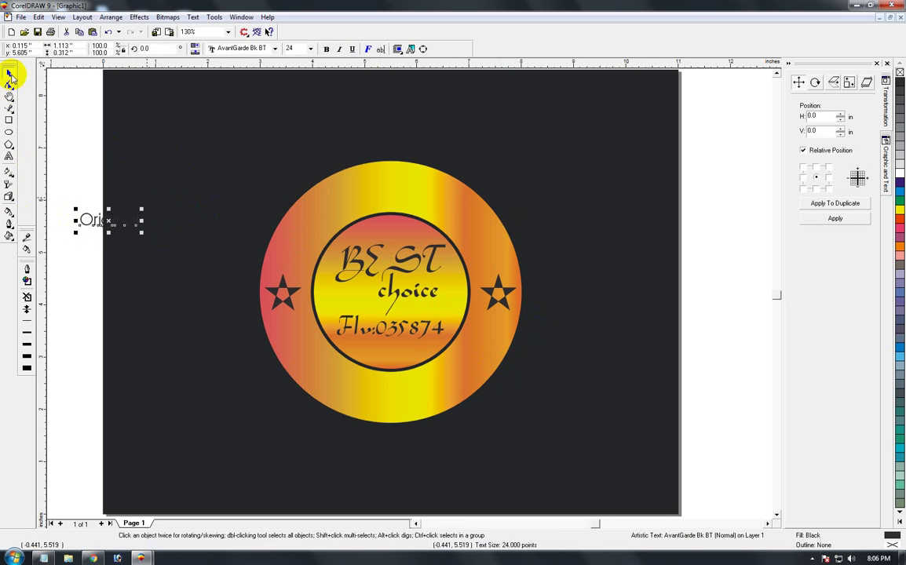
click(220, 124)
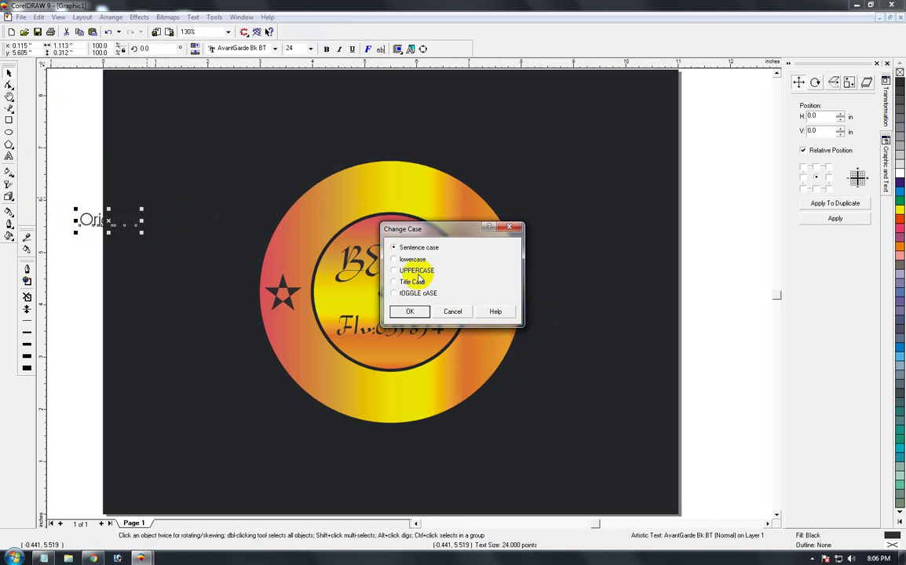
click(416, 270)
click(410, 312)
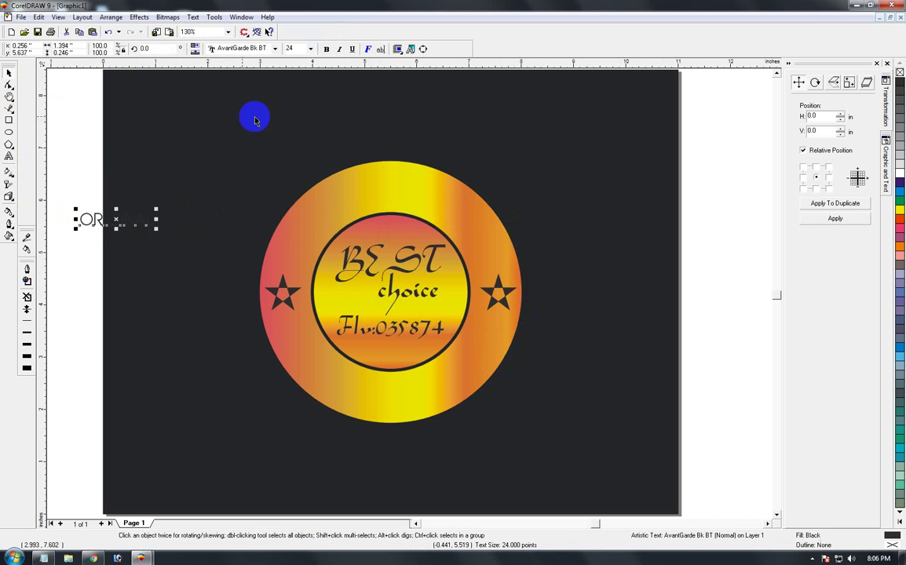
Step: Set the ORIGINAL text's font to Arial
click(274, 49)
key(Down)
key(Down)
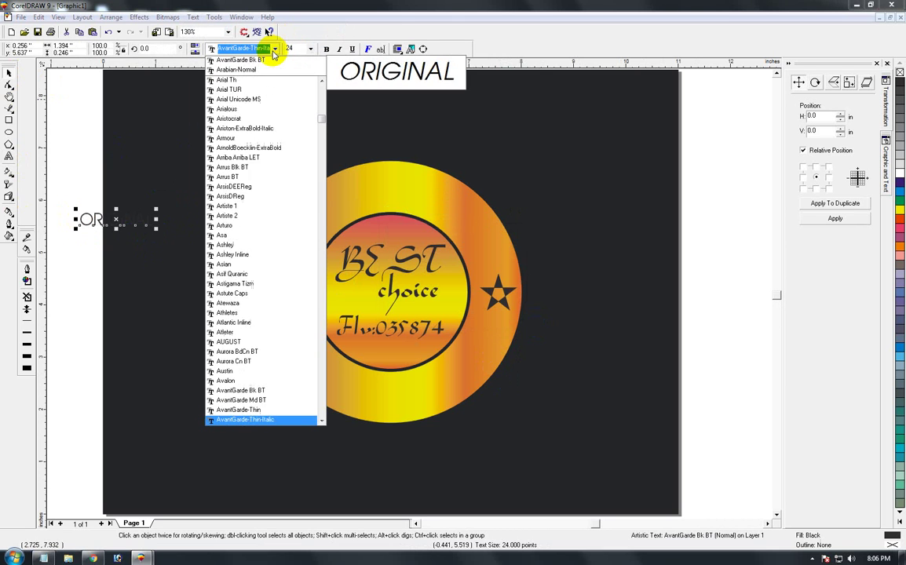
key(Down)
key(Down)
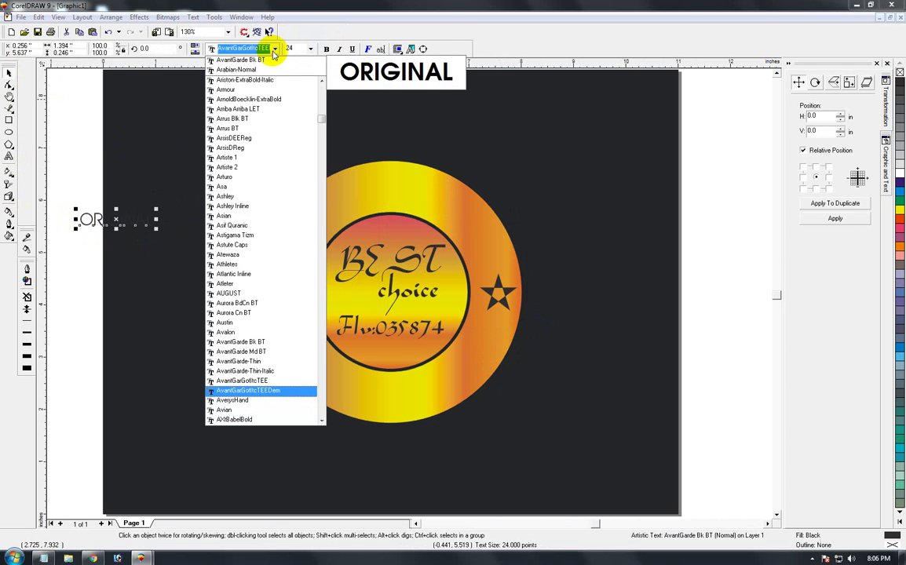
text(Arial)
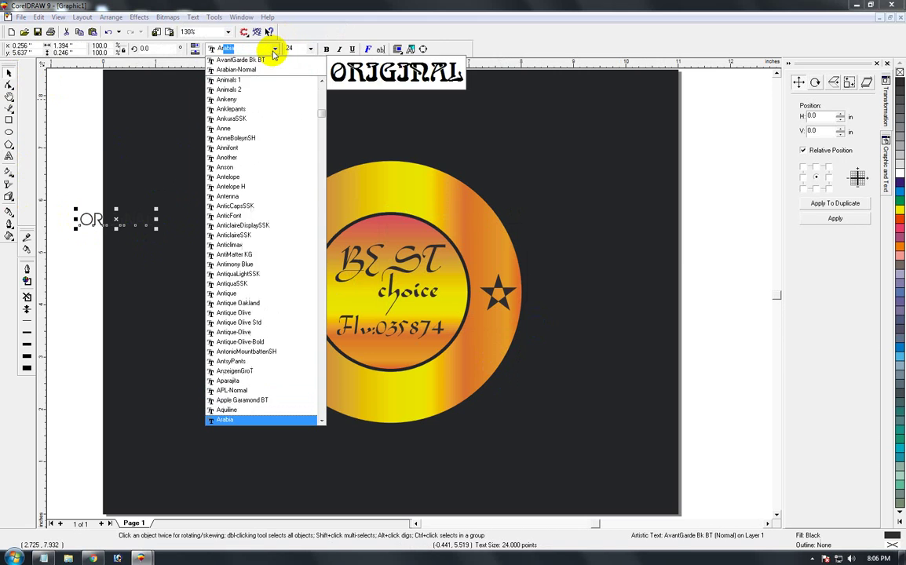
key(Return)
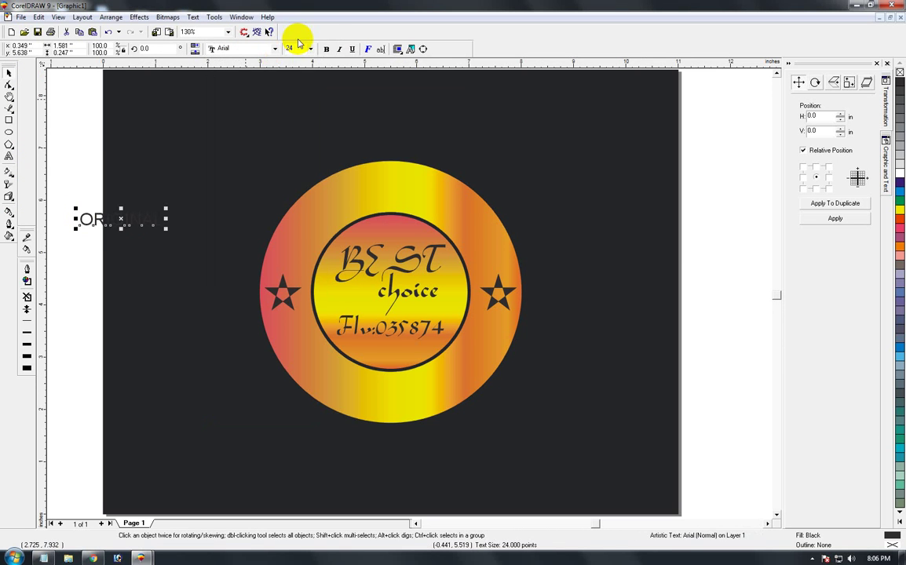
Step: Enlarge ORIGINAL to about 48 pt on the ring's top and select it with the circle
drag(169, 228, 204, 234)
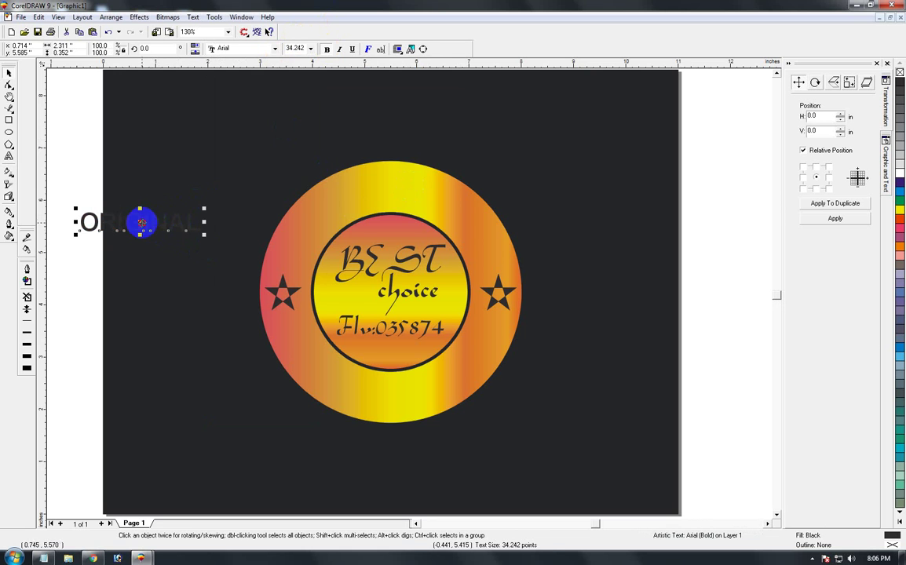
mouse_move(139, 222)
mouse_down()
mouse_move(381, 229)
mouse_move(391, 191)
mouse_up()
drag(460, 202, 486, 230)
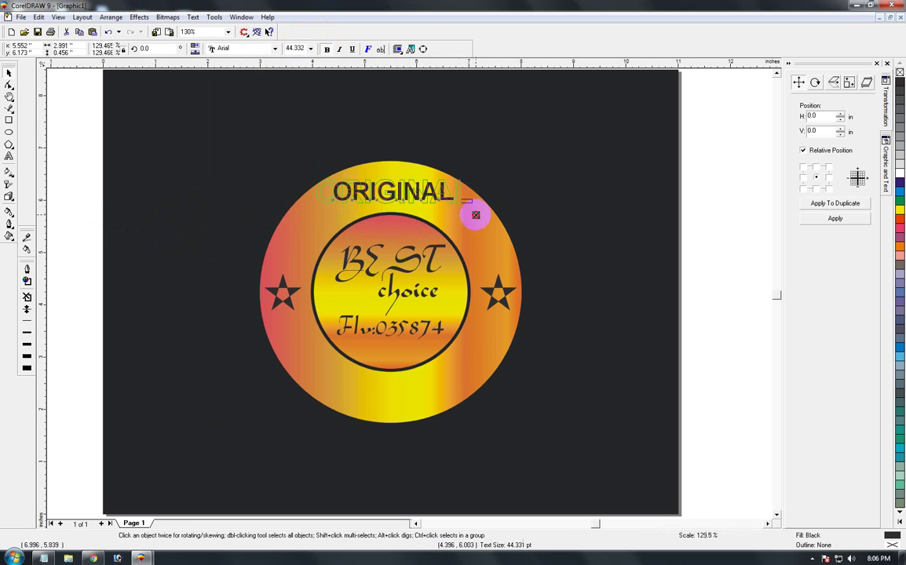
shift+click(487, 230)
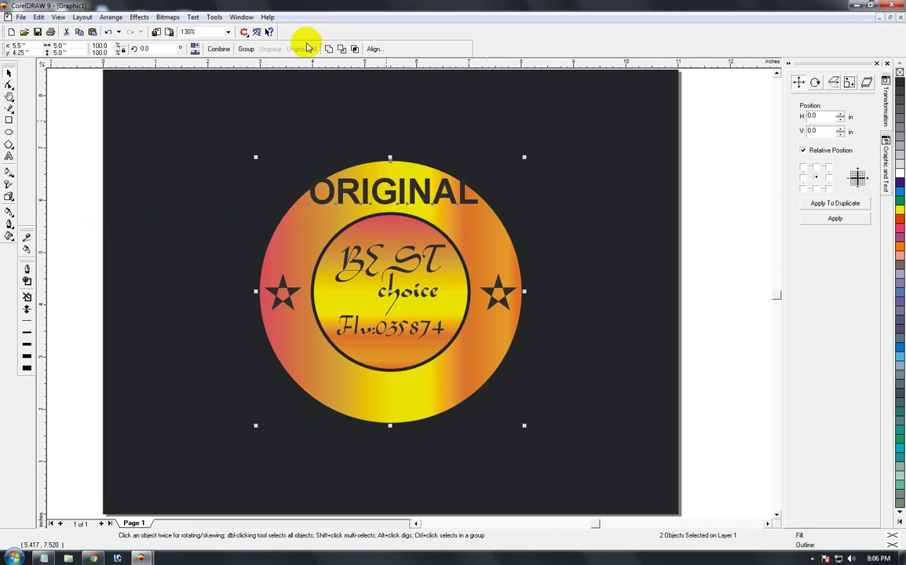
Step: Fit ORIGINAL to the circle's path, tuning distance and offset so it sits on the ring's edge
click(193, 16)
click(224, 57)
drag(396, 115, 438, 187)
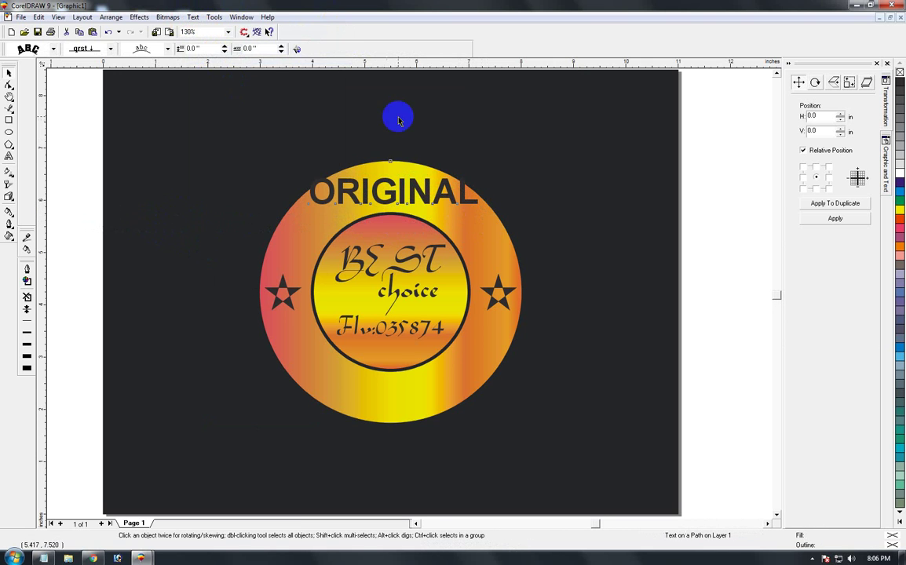
click(281, 46)
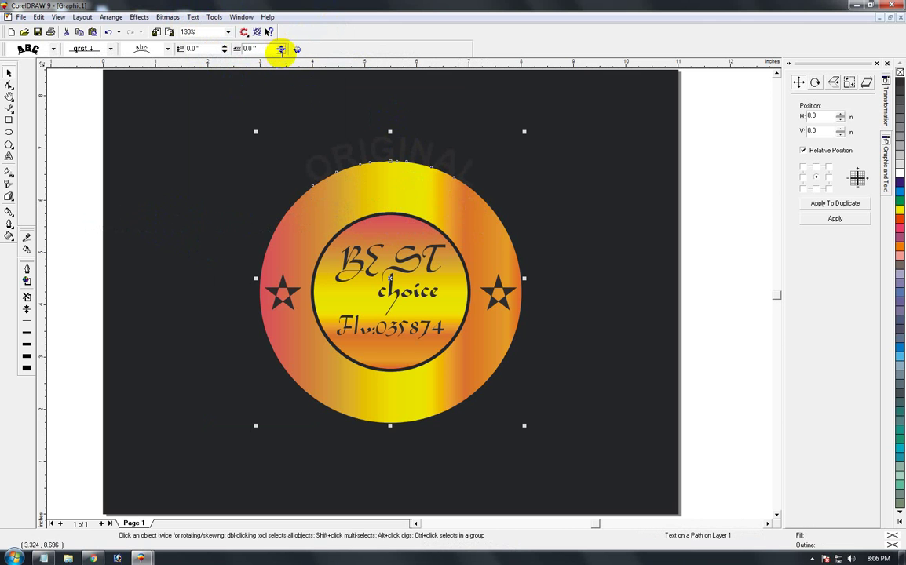
click(224, 47)
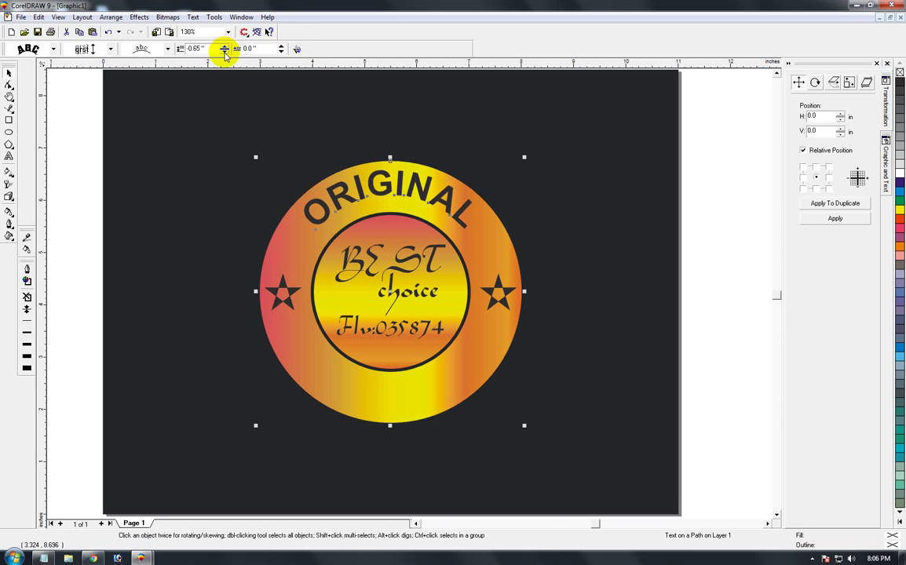
click(225, 51)
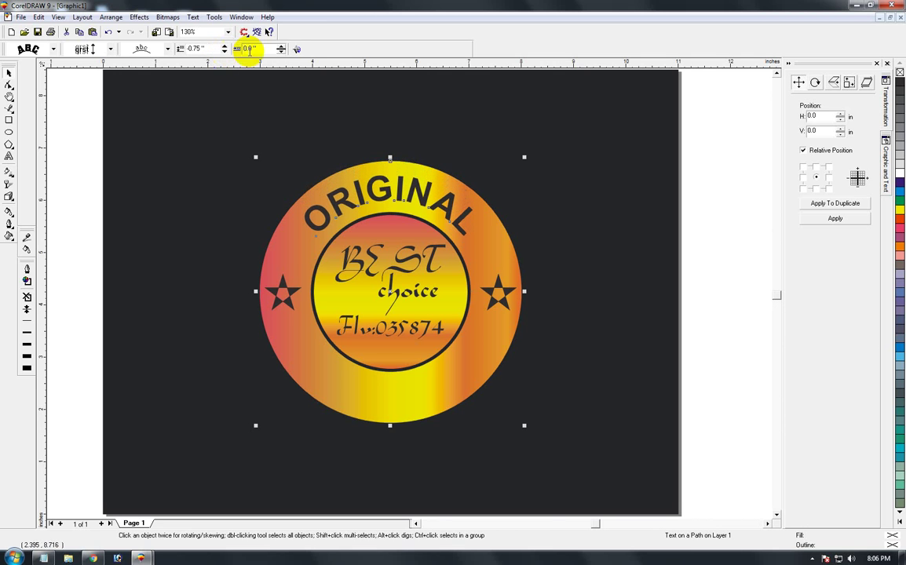
click(281, 48)
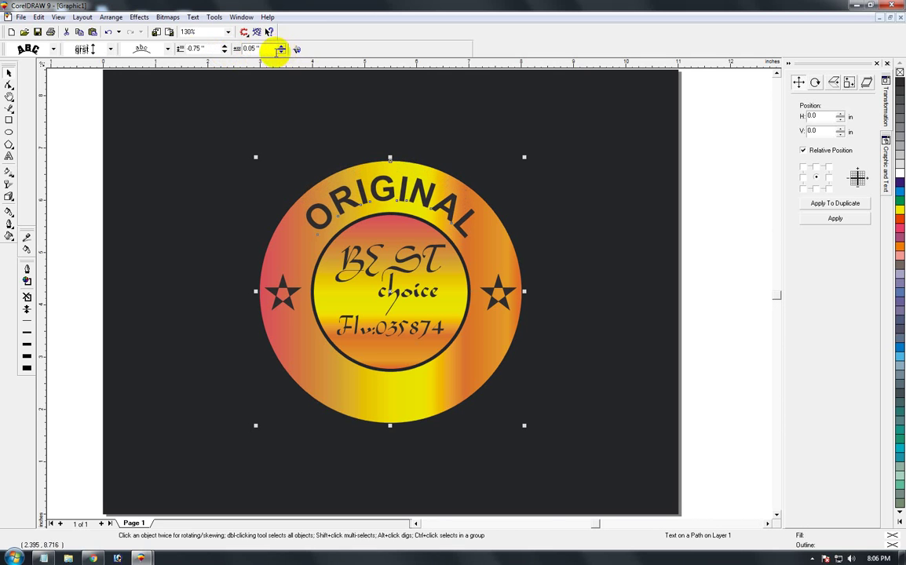
Step: Convert the ORIGINAL text to curves
click(60, 111)
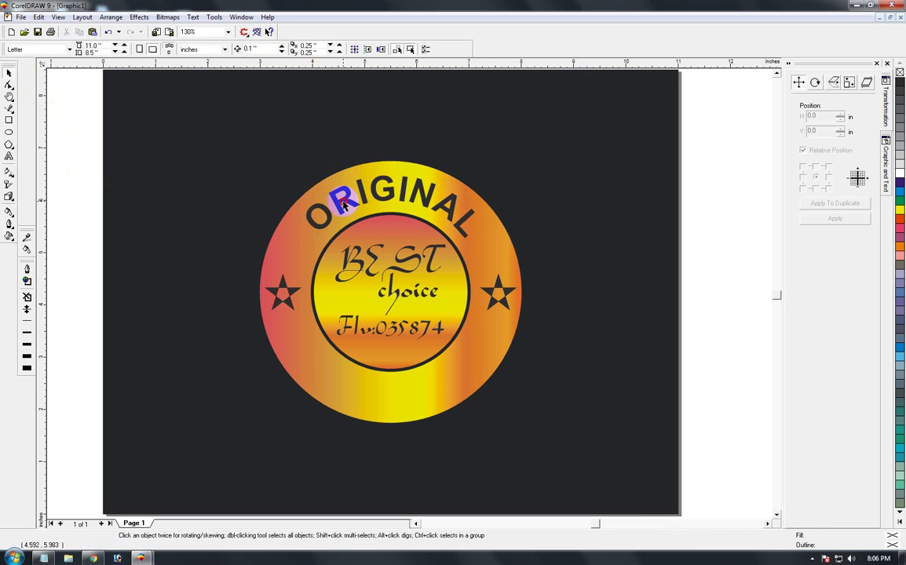
click(343, 203)
key(ctrl+q)
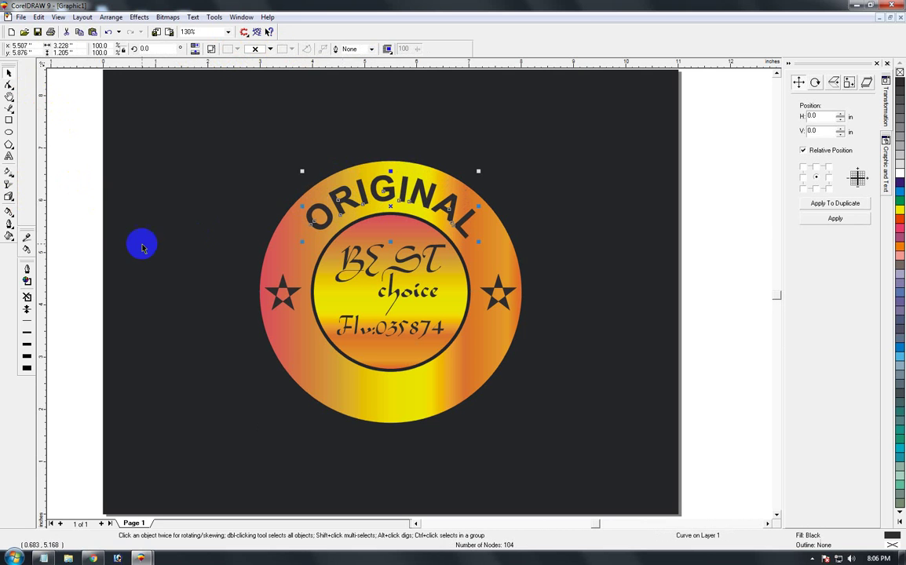
Step: Add a Quality text object and set its font to BankGothic Md BT
click(9, 157)
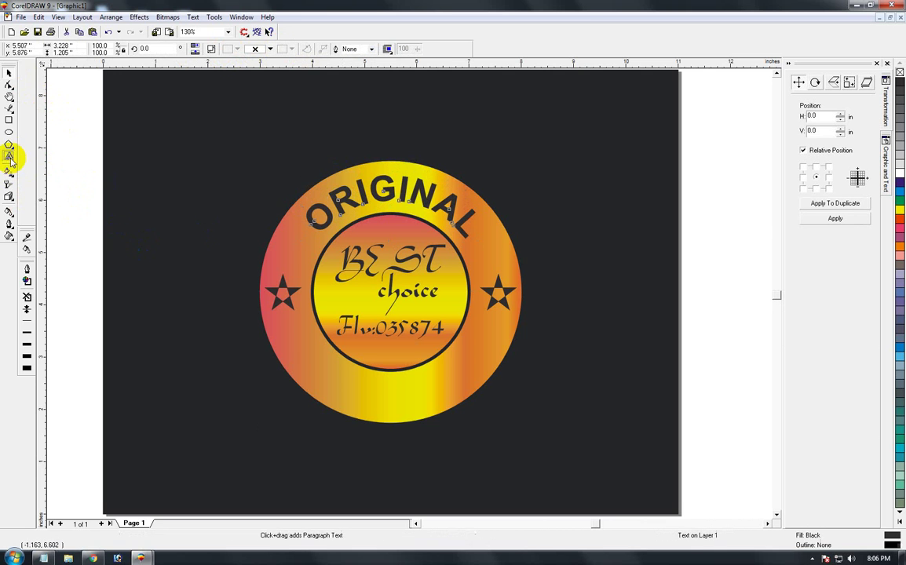
click(76, 224)
text(Quality)
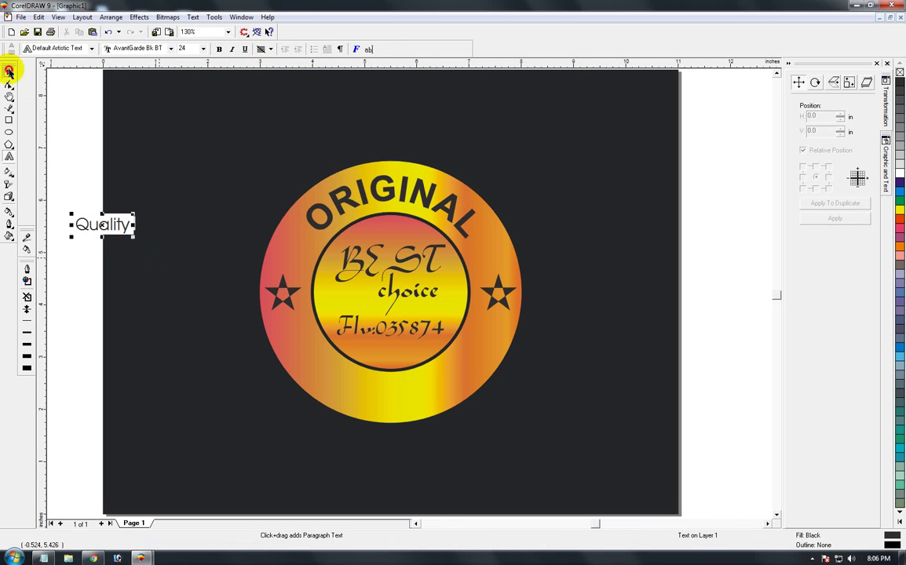
click(10, 71)
click(224, 49)
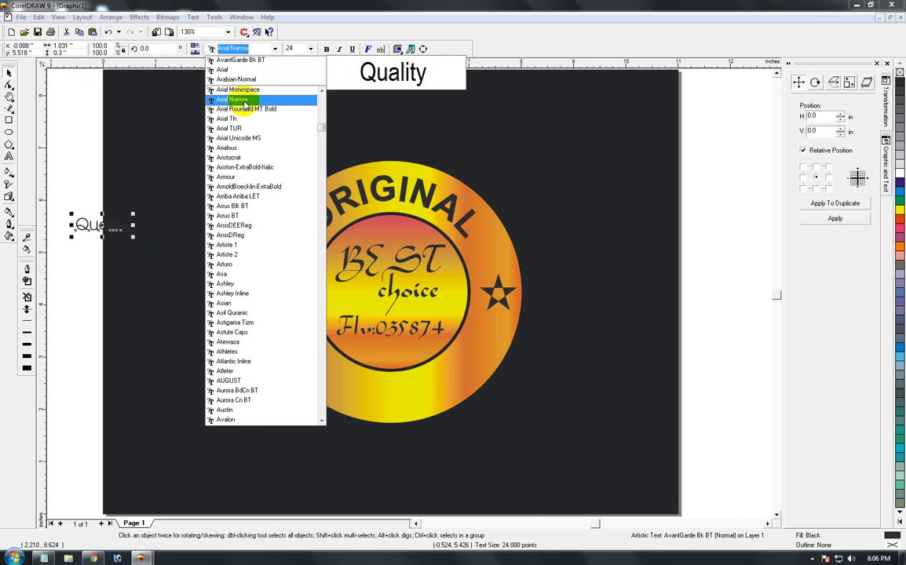
text(BankGothic Md BT)
key(Down)
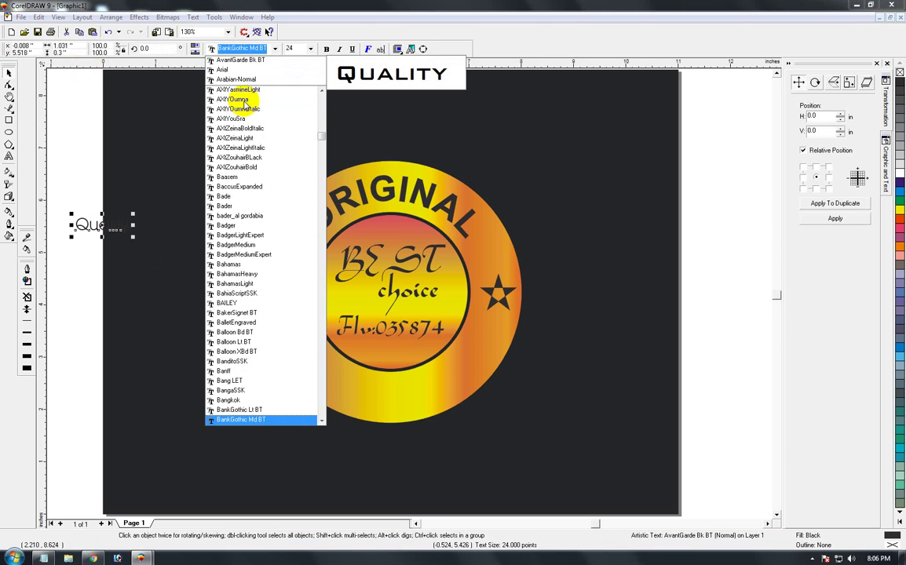
key(Return)
Step: Enlarge Quality to about 50 pt and change it to uppercase QUALITY
mouse_move(153, 237)
mouse_down()
mouse_move(232, 262)
mouse_move(234, 251)
mouse_up()
key(alt+x)
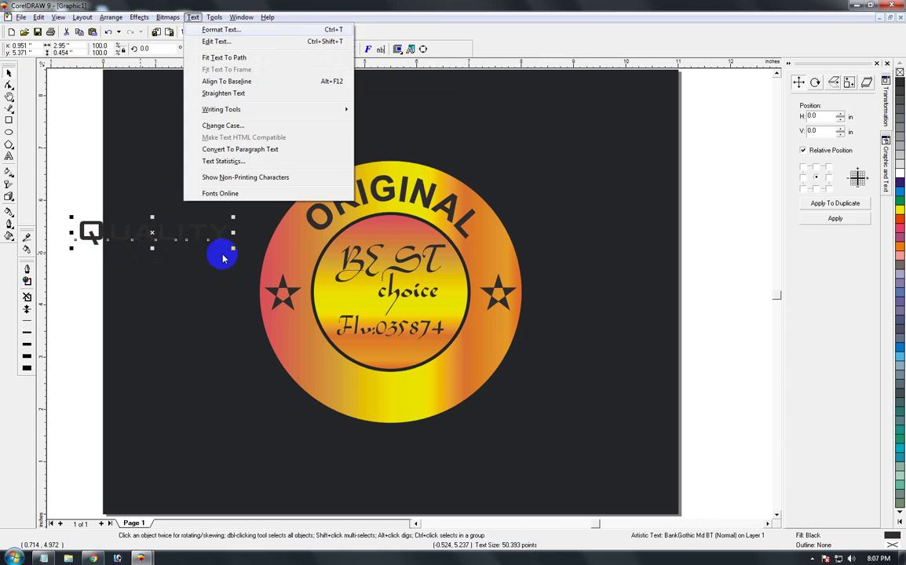
key(e)
click(394, 270)
click(407, 311)
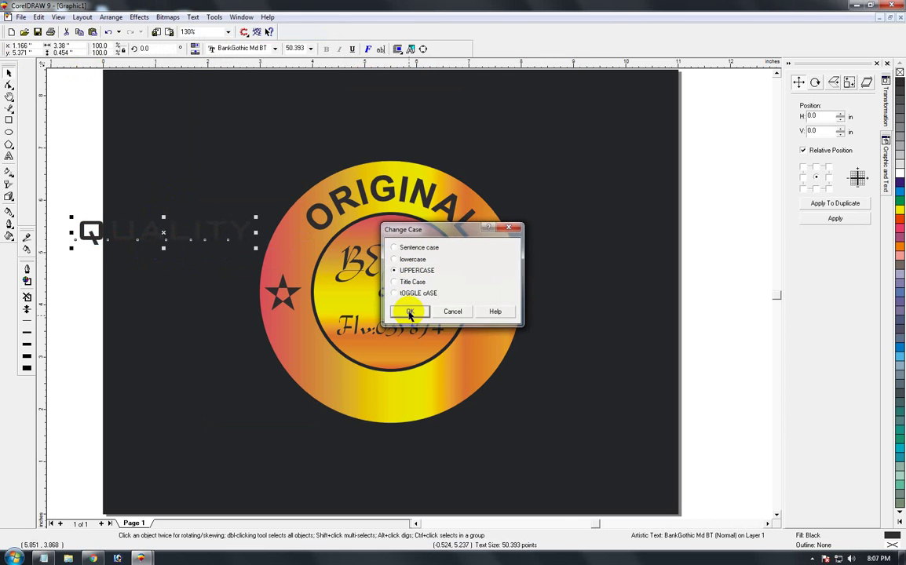
shift+click(375, 384)
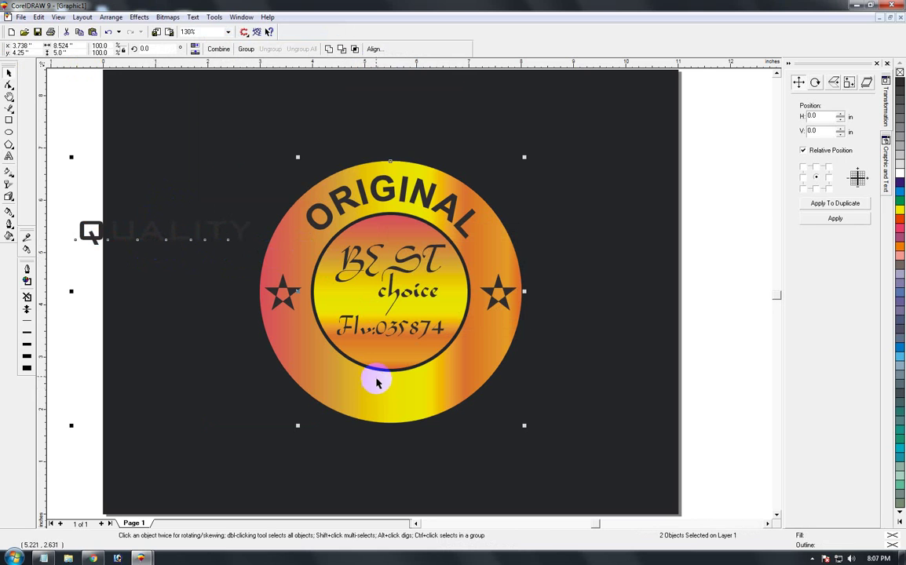
Step: Fit QUALITY to the ring's circular path with an 8-inch offset
click(192, 16)
click(224, 57)
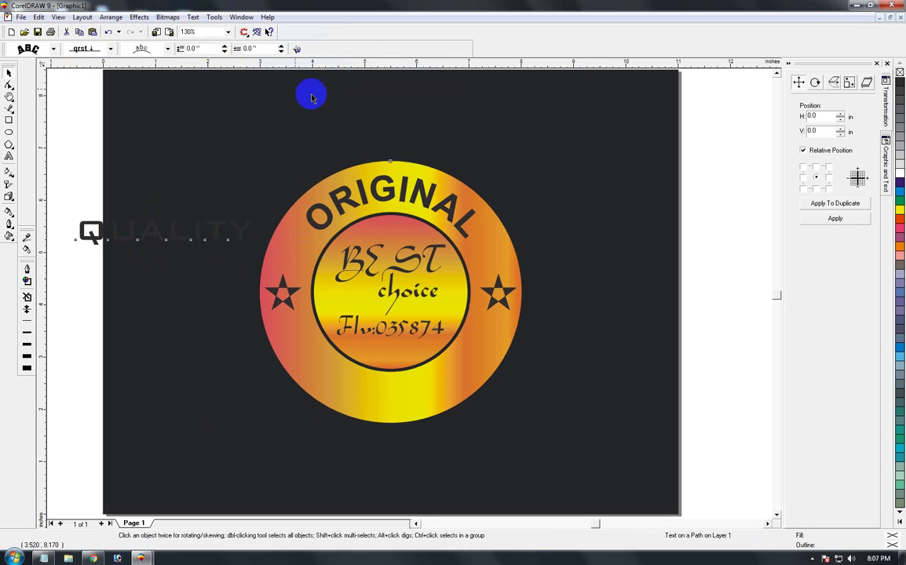
click(391, 101)
click(301, 49)
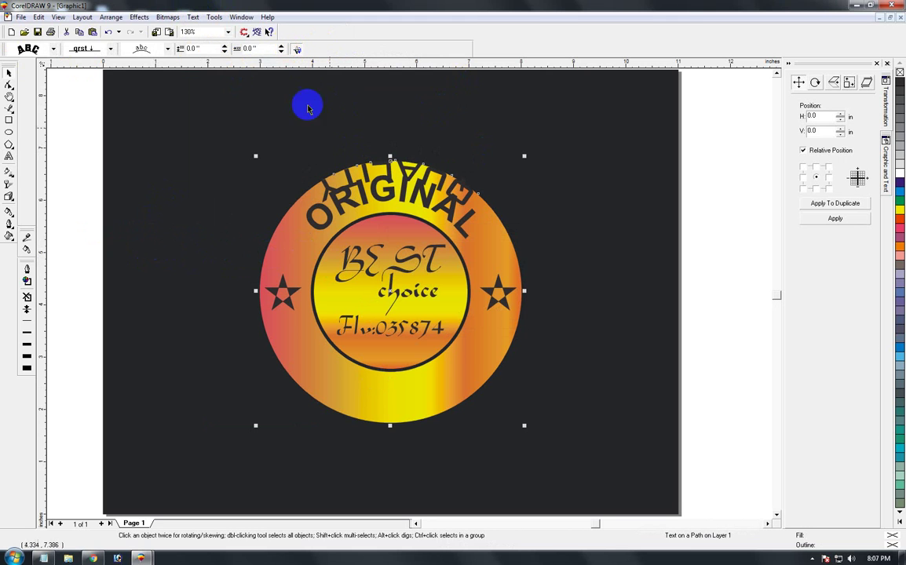
click(229, 48)
text(8)
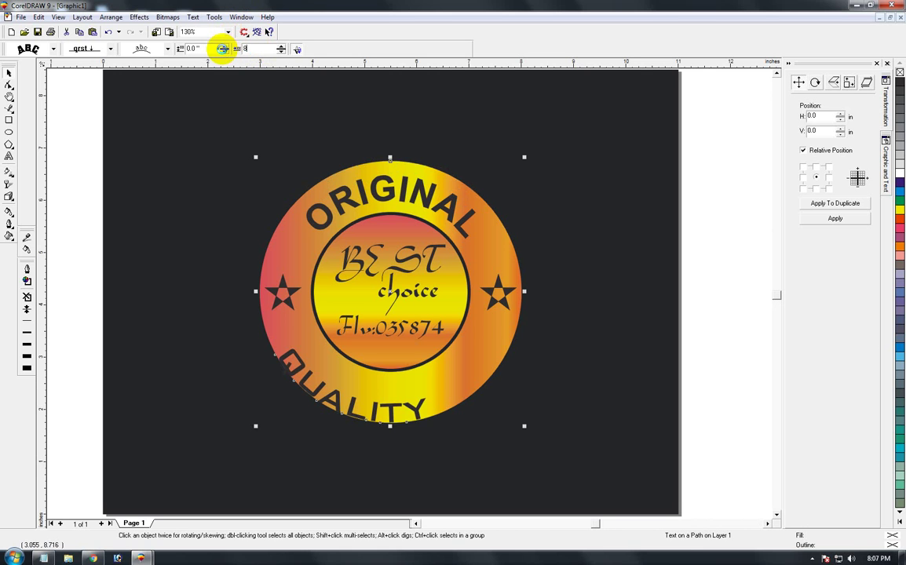
key(Return)
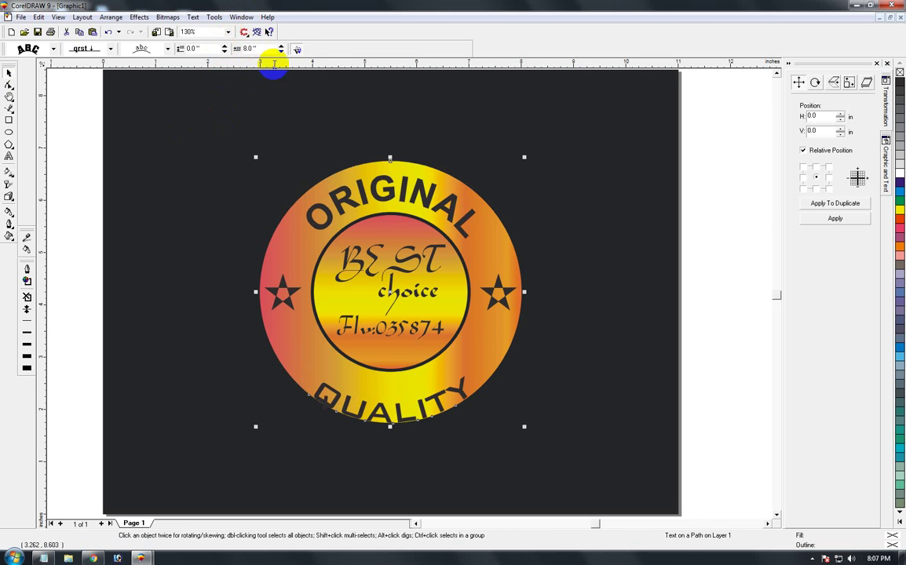
Step: Set QUALITY's distance from the path to 0.3 inches, placing it along the ring's bottom
click(225, 48)
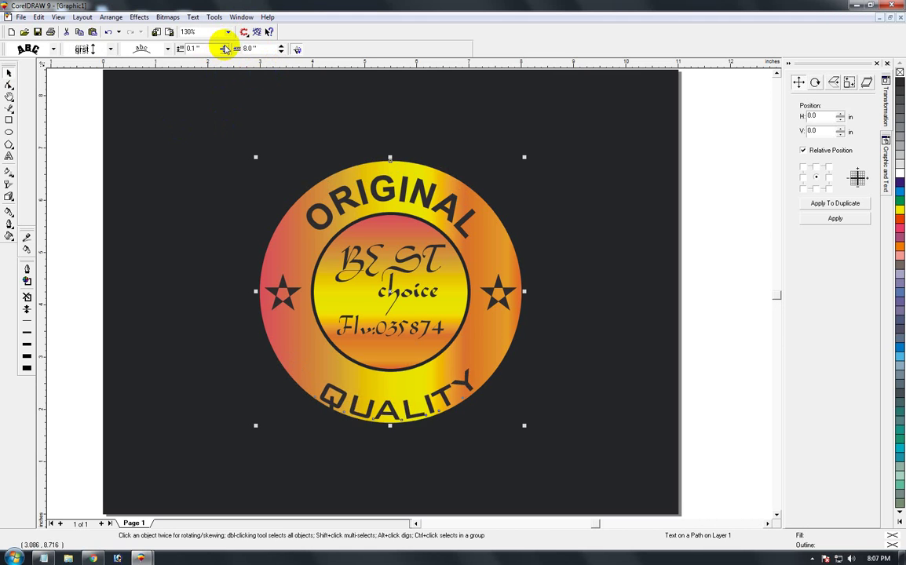
click(224, 47)
click(225, 48)
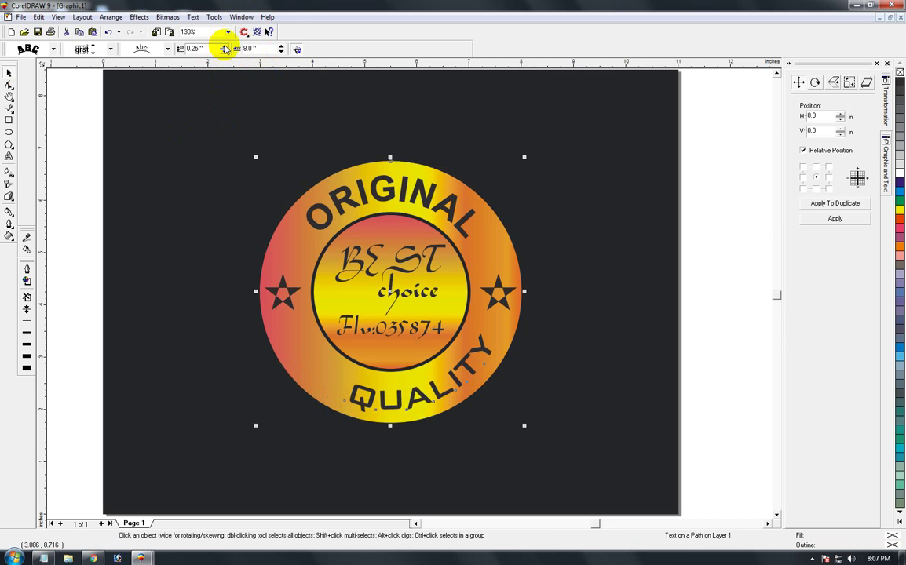
click(225, 48)
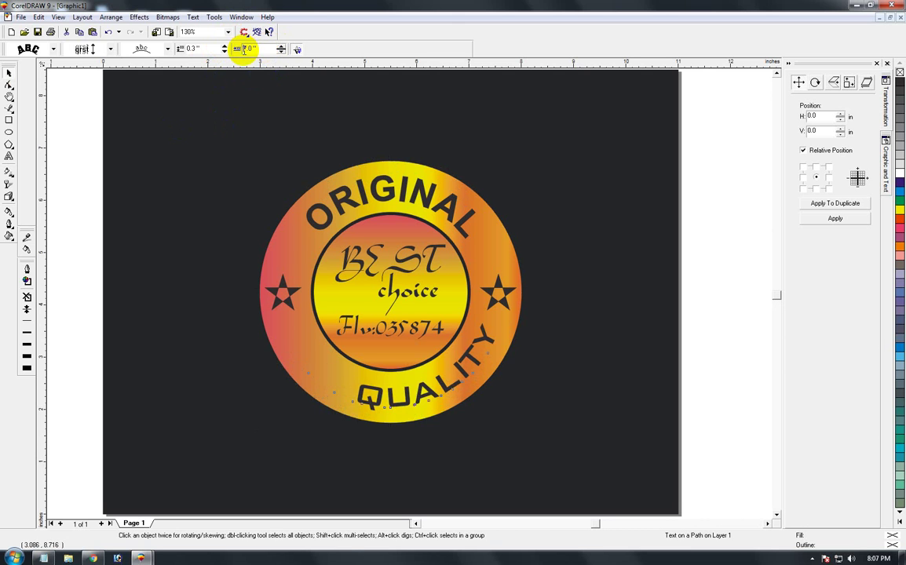
key(Return)
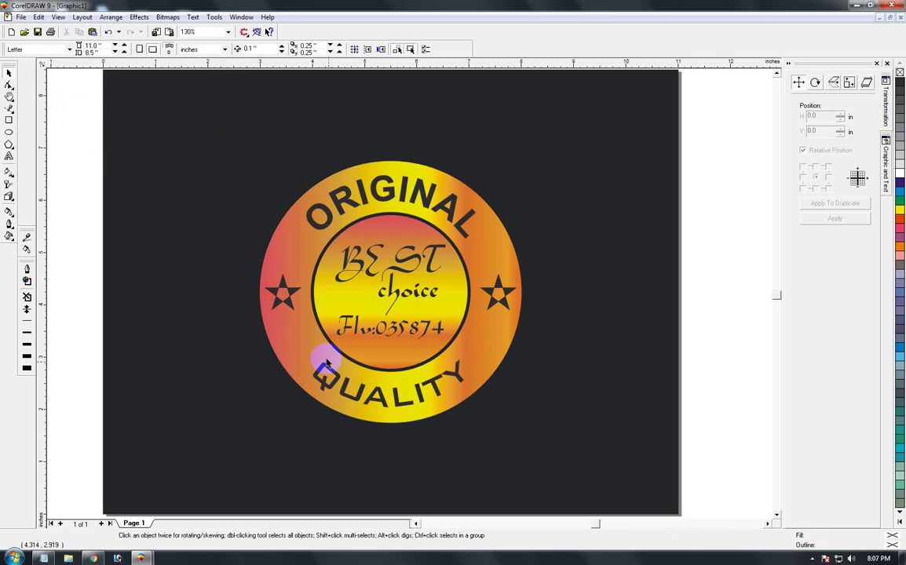
Step: Select the QUALITY text on its own and convert it to curves
click(347, 398)
ctrl+click(347, 398)
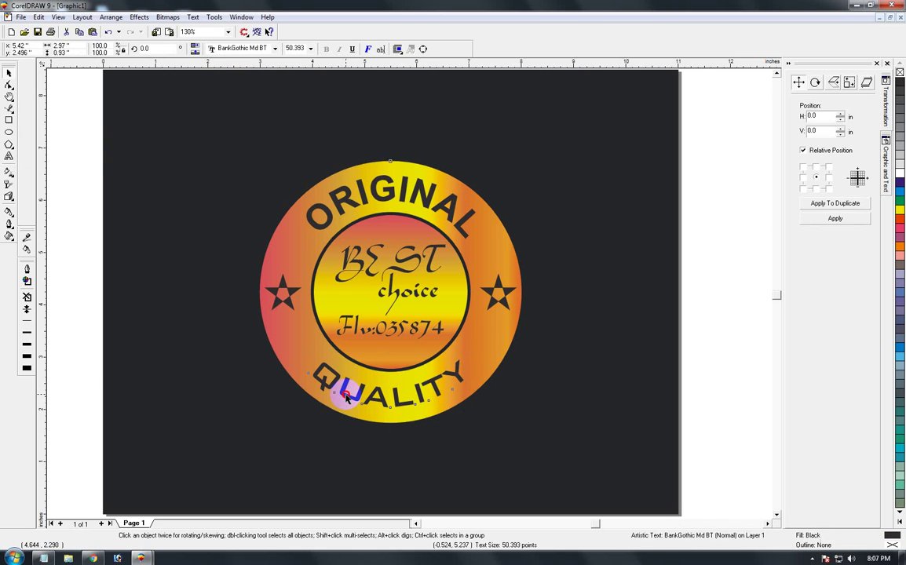
ctrl+click(347, 398)
ctrl+click(347, 398)
key(ctrl+q)
Step: Undo an accidental centring of QUALITY on the ring, then zoom so the dark page fills the view
shift+click(484, 357)
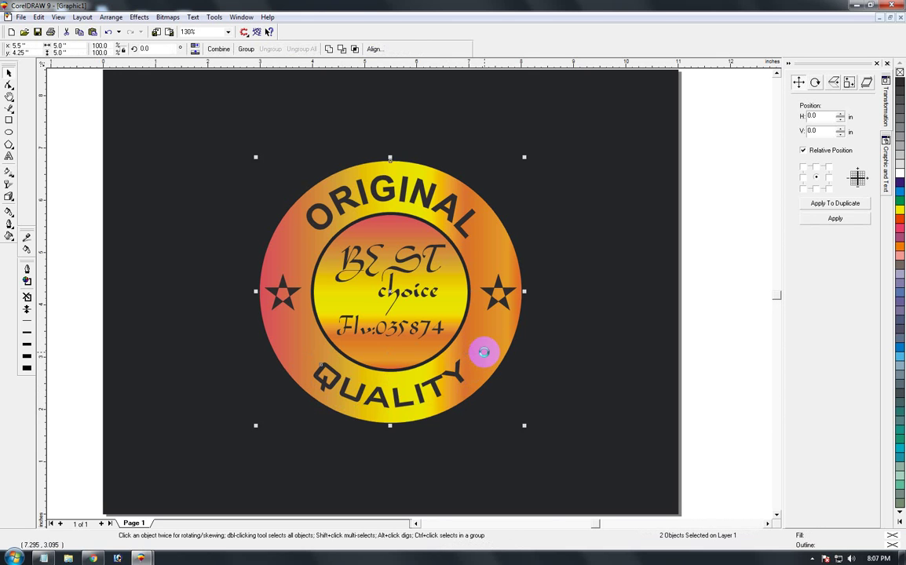
key(e)
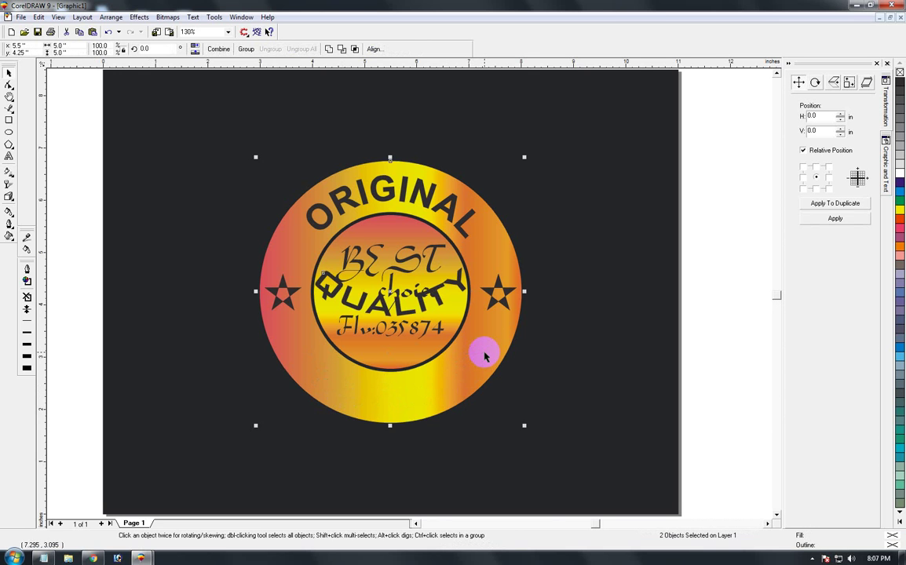
key(ctrl+z)
click(85, 380)
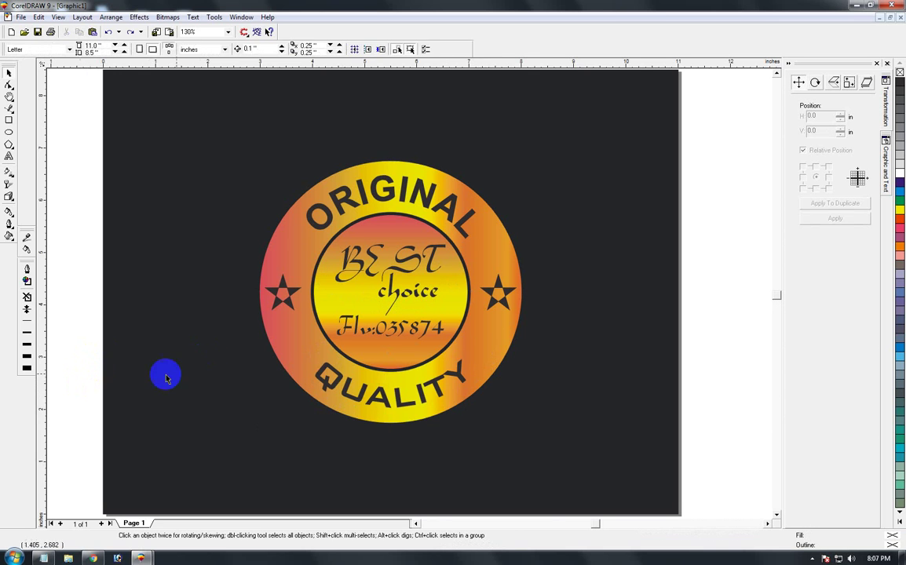
key(F3)
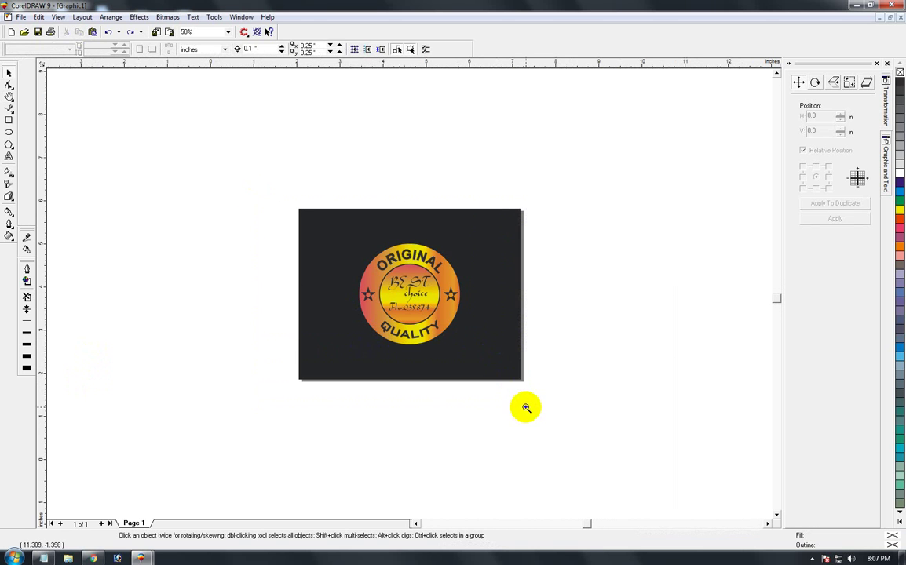
drag(526, 407, 259, 197)
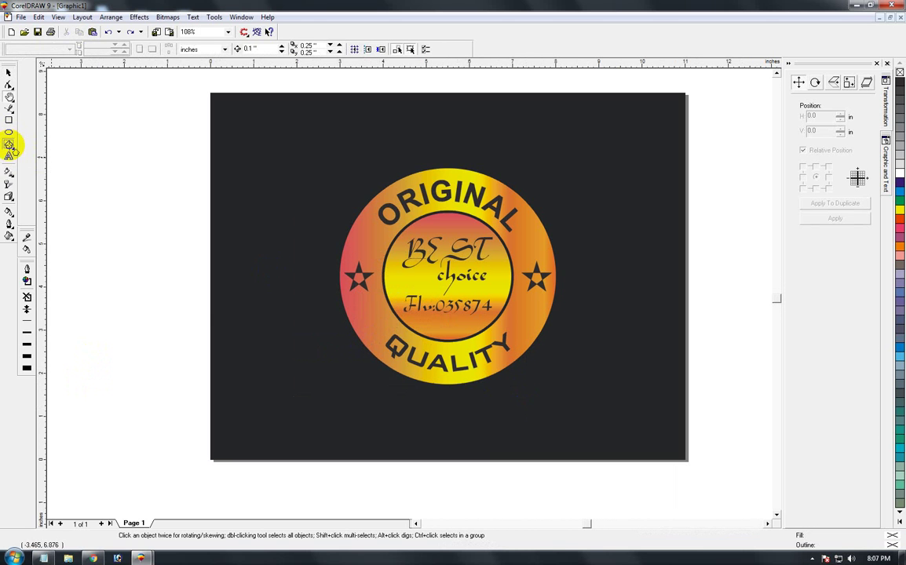
Step: Draw a 24-sided polygon left of the page and pull a node inward into a jagged starburst
click(10, 145)
mouse_move(110, 207)
mouse_down()
mouse_move(202, 306)
mouse_move(213, 301)
mouse_up()
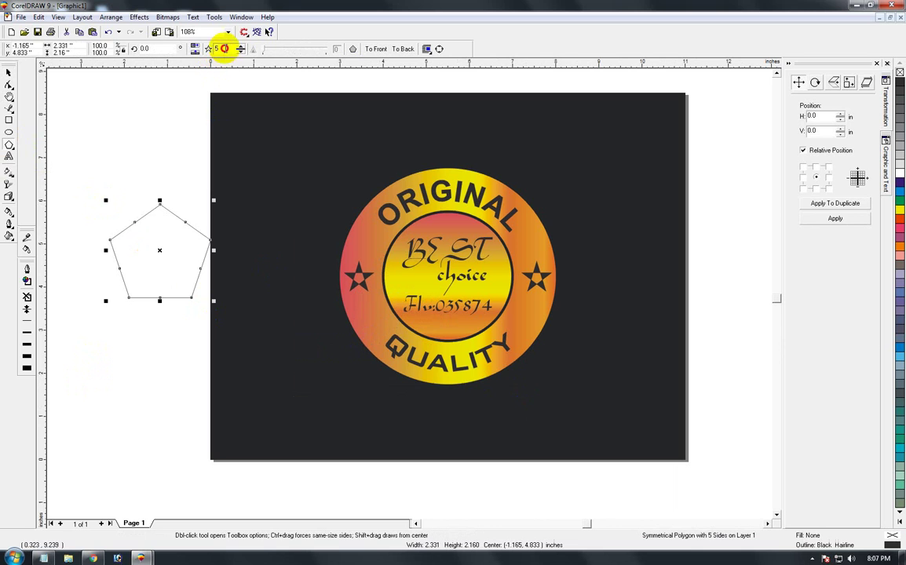
click(224, 49)
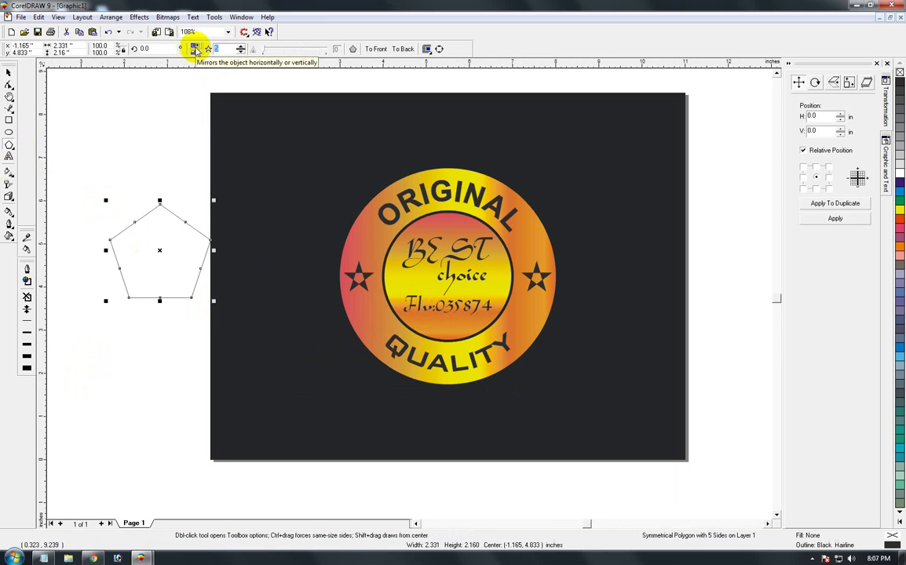
text(24)
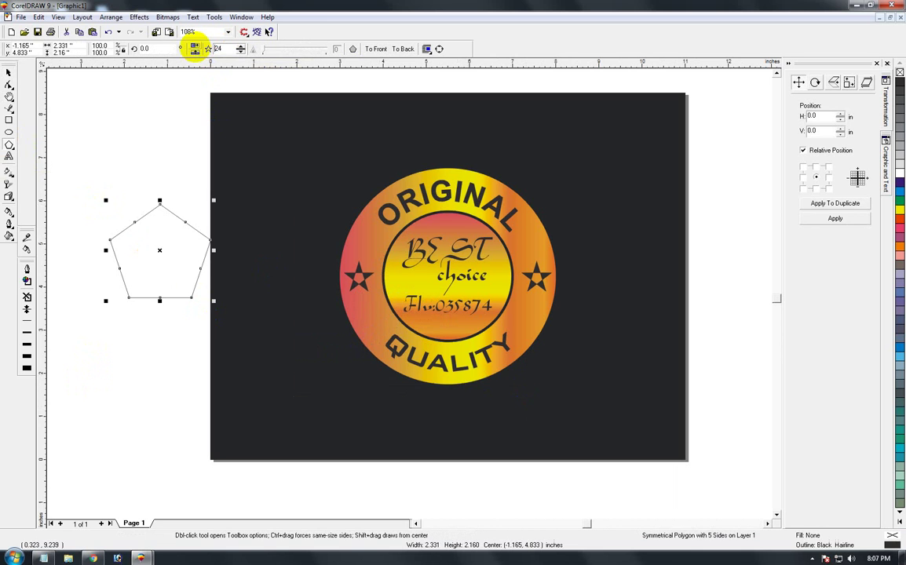
key(Return)
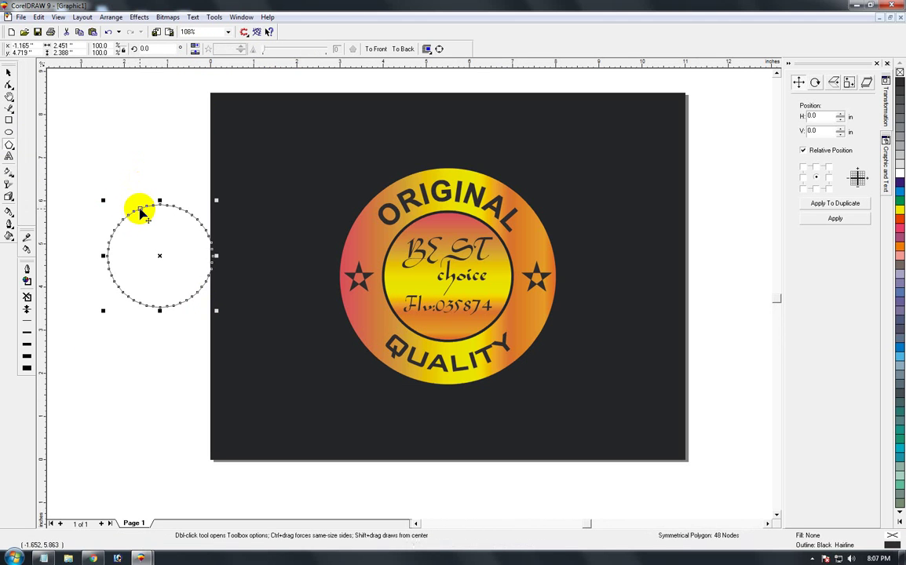
drag(140, 211, 143, 219)
click(11, 73)
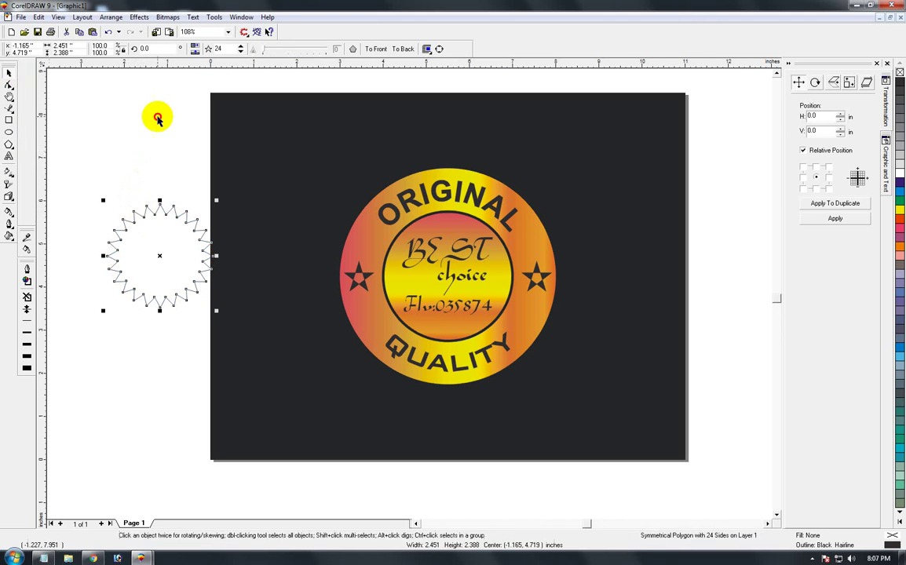
click(131, 232)
drag(82, 192, 235, 329)
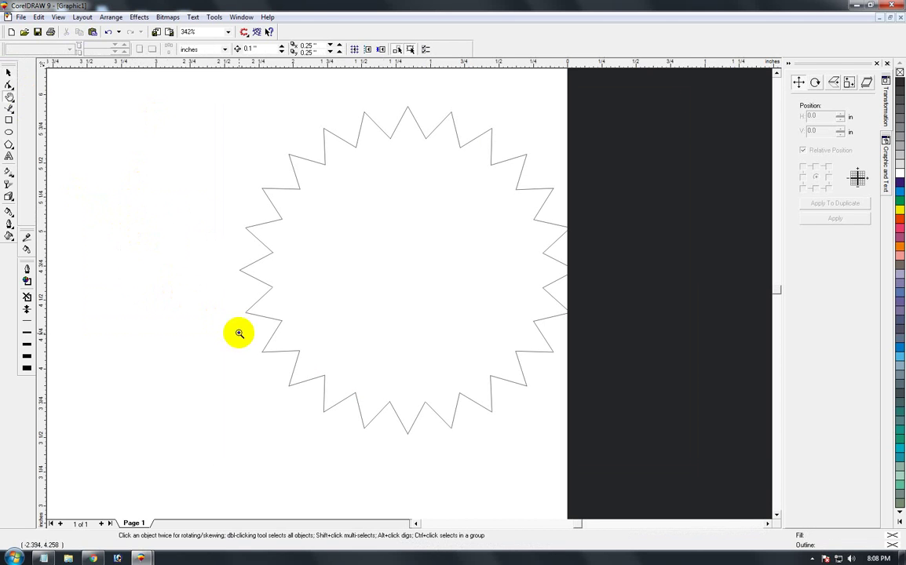
Step: Move the star left and draw a 2-inch circle inside it, then shrink it
drag(281, 191, 236, 190)
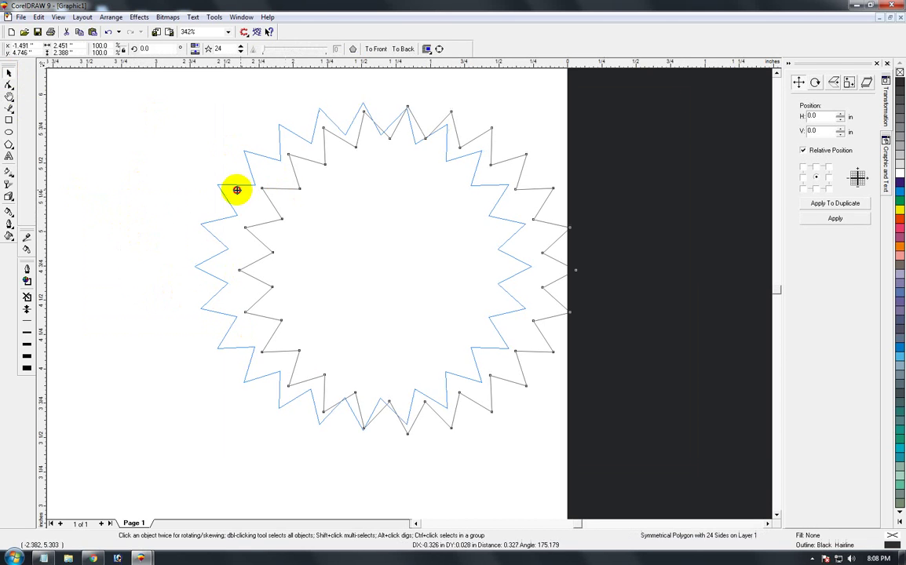
click(10, 132)
drag(315, 191, 420, 300)
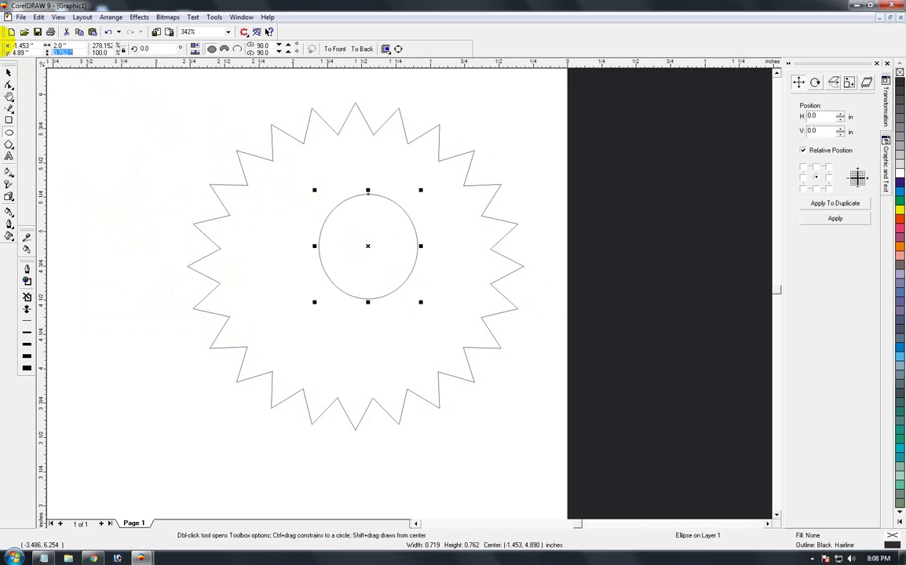
text(2)
key(Return)
click(9, 73)
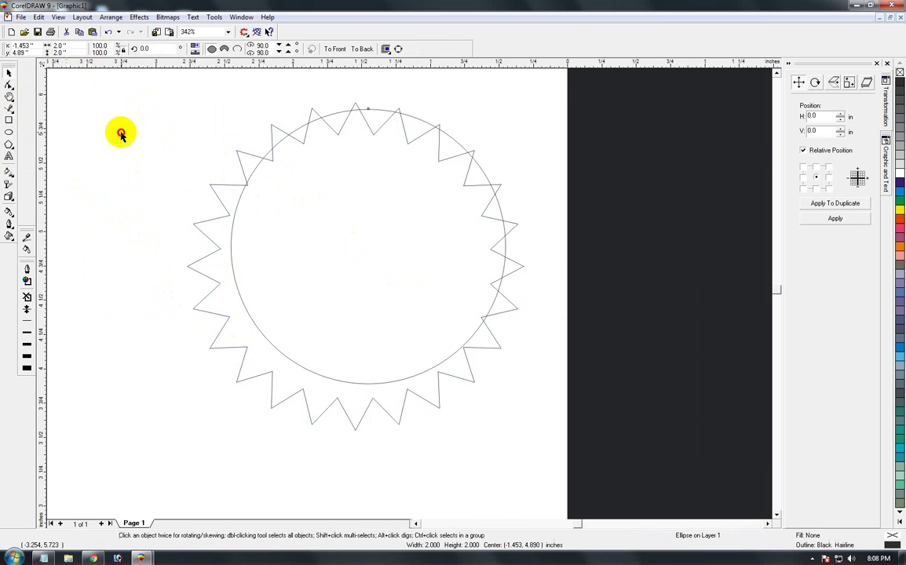
drag(508, 105, 500, 116)
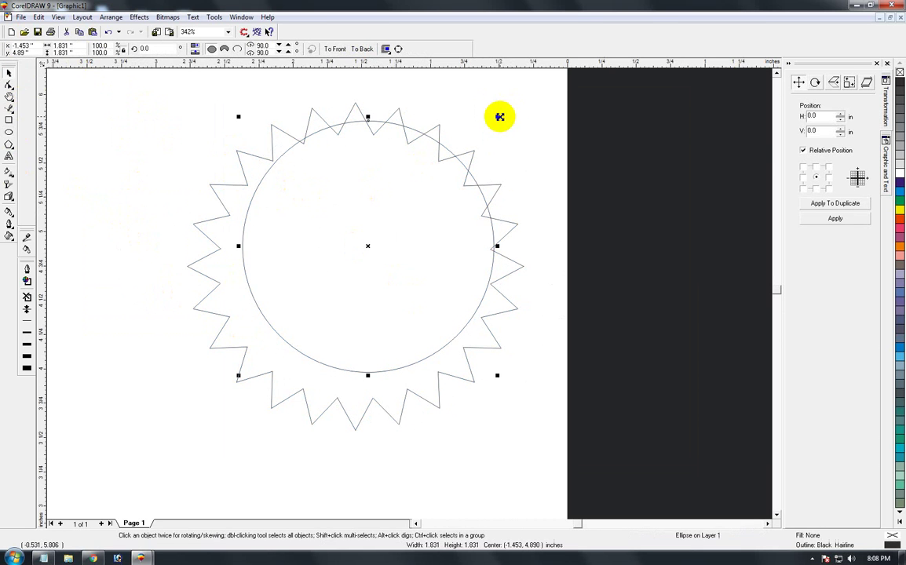
Step: Centre the circle on the star and enlarge it slightly
shift+click(297, 362)
key(e)
click(153, 314)
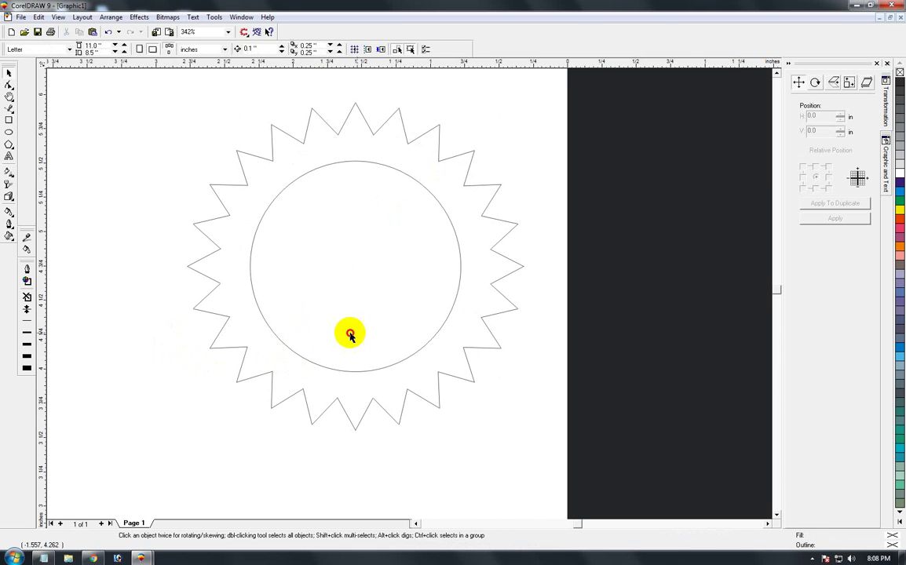
click(428, 193)
drag(464, 157, 469, 146)
click(416, 171)
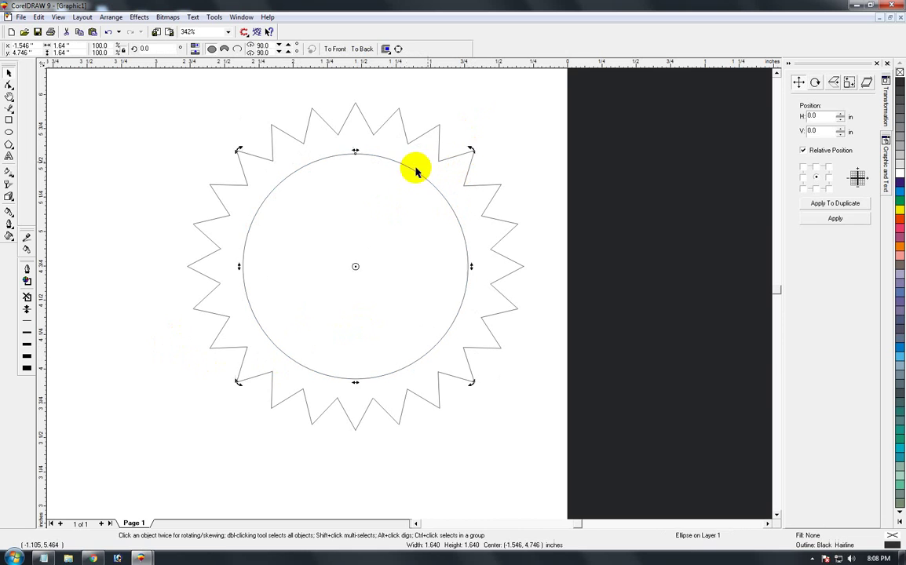
Step: Combine the star and circle into one curve, restoring it after an accidental delete
click(457, 106)
click(369, 138)
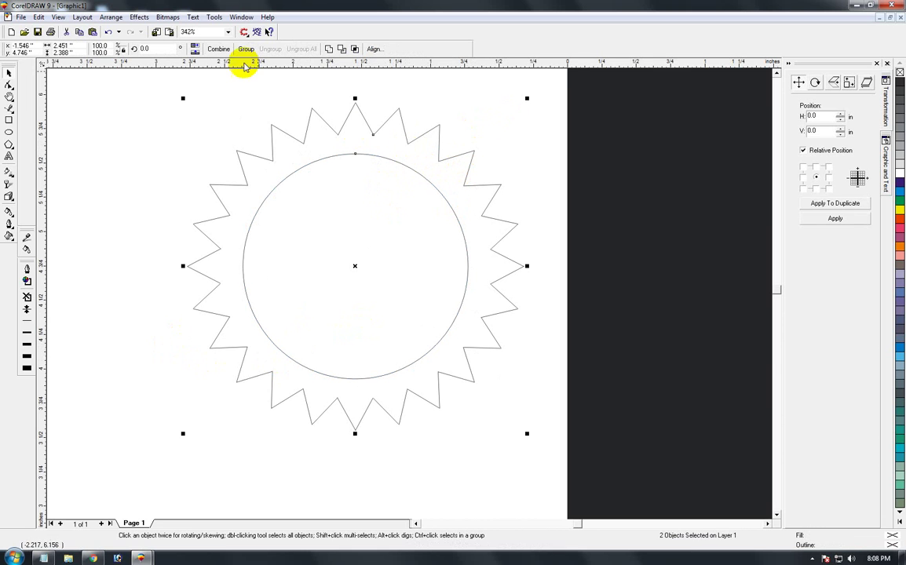
click(217, 48)
key(Delete)
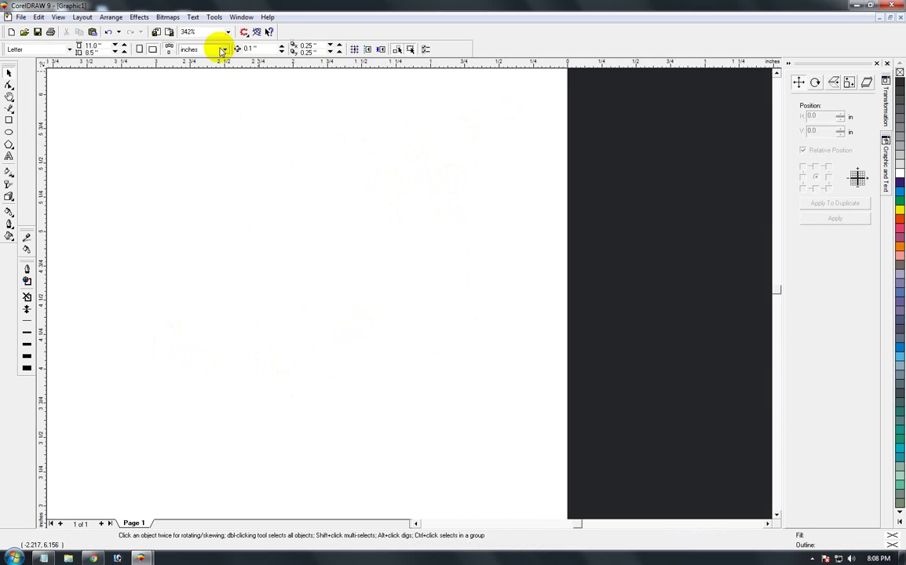
key(ctrl+z)
scroll(309, 222, down, 3)
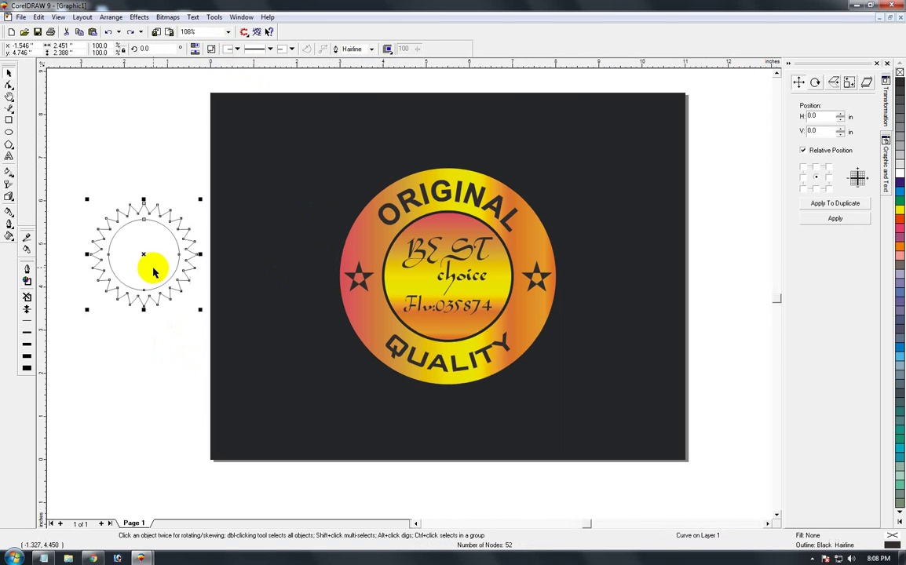
Step: Reposition the starburst left of the page and check the badge ring's gradient fill settings
drag(144, 255, 270, 271)
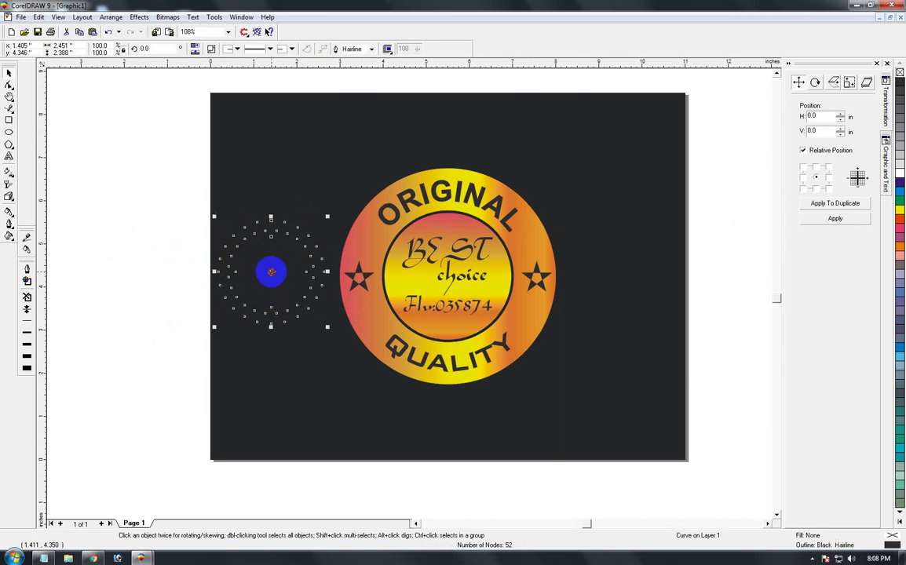
drag(270, 271, 173, 272)
click(372, 244)
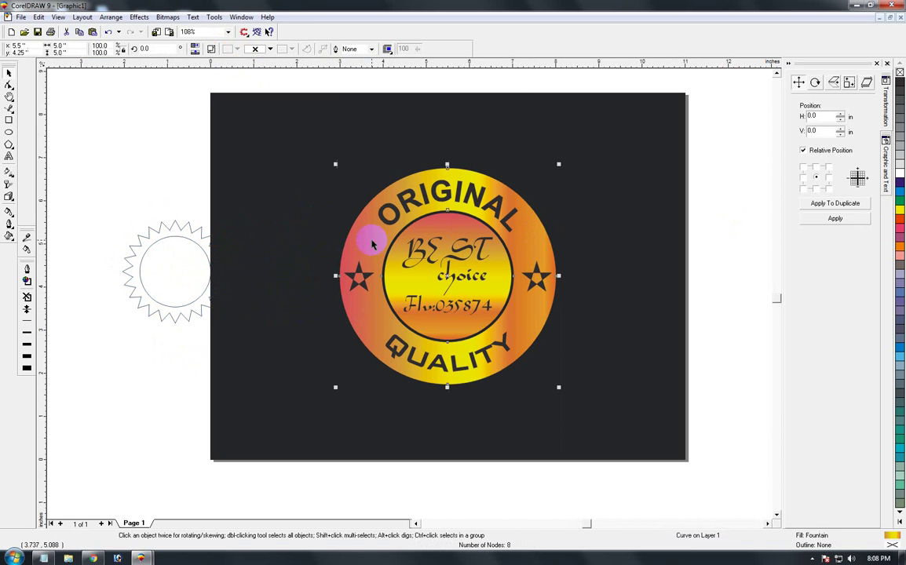
key(F11)
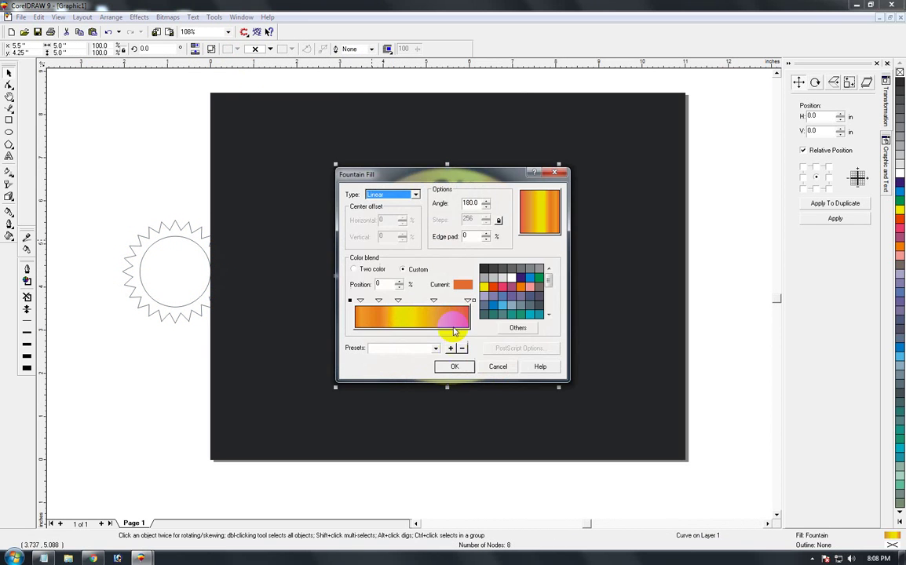
key(Return)
click(143, 248)
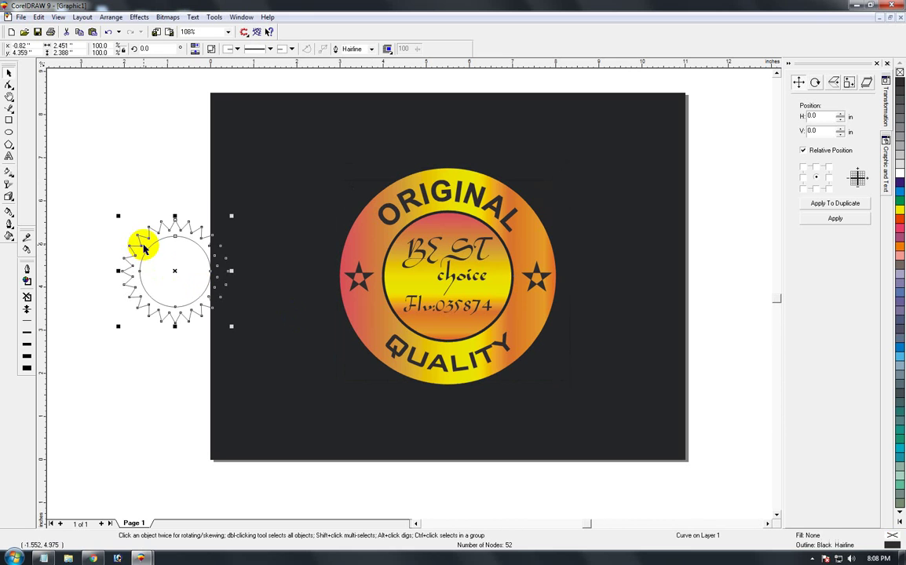
Step: Copy the badge's orange-yellow gradient onto the starburst at a new angle and remove its outline
key(ctrl+r)
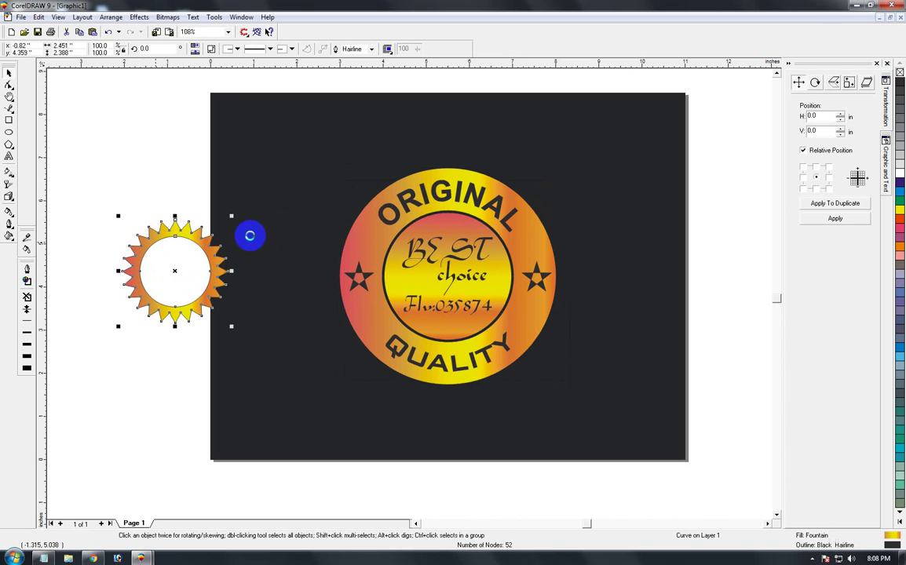
key(F11)
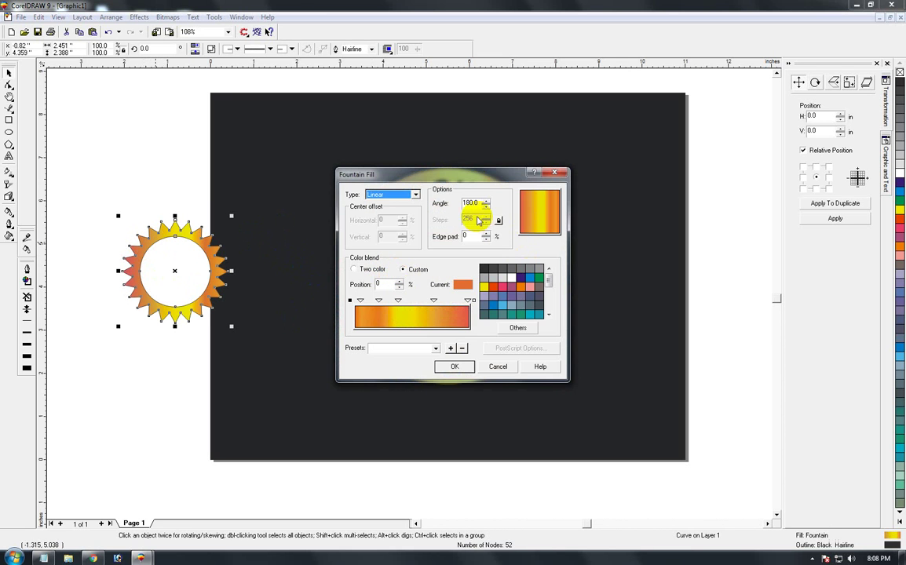
double_click(479, 202)
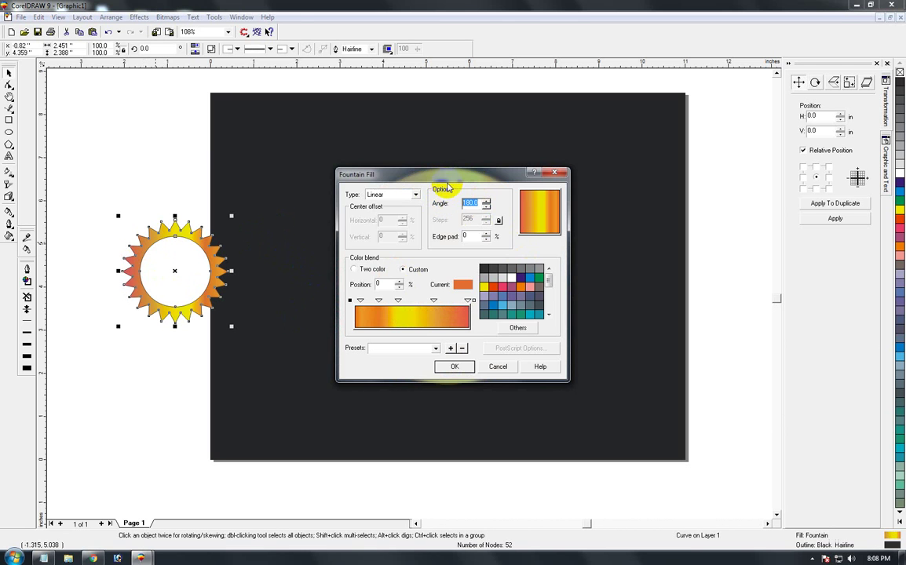
text(45)
key(Return)
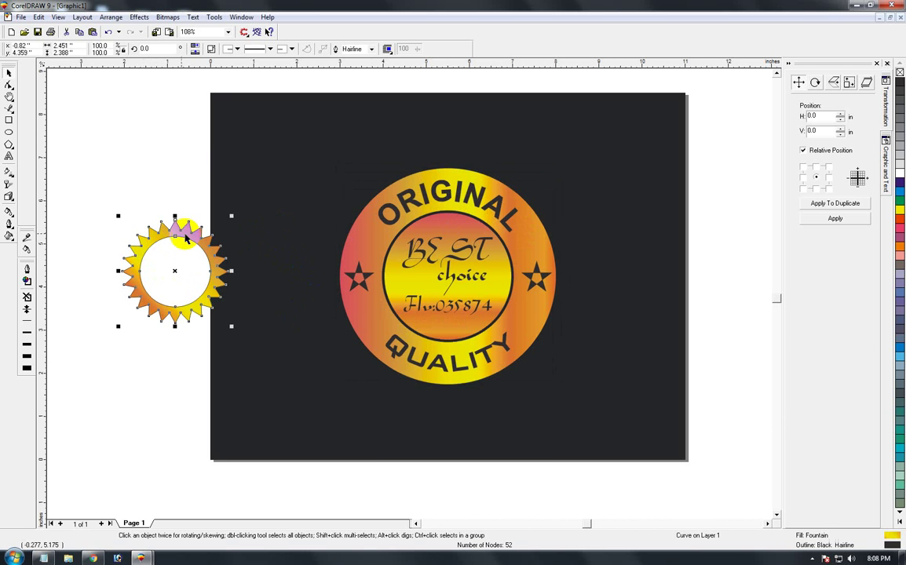
right_click(900, 73)
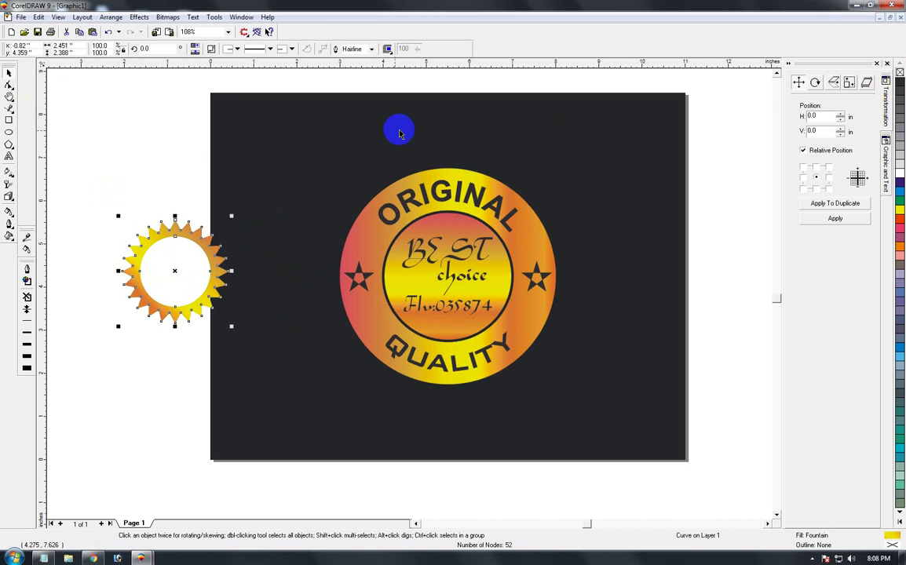
mouse_move(310, 80)
mouse_down()
mouse_move(550, 444)
mouse_move(585, 442)
mouse_up()
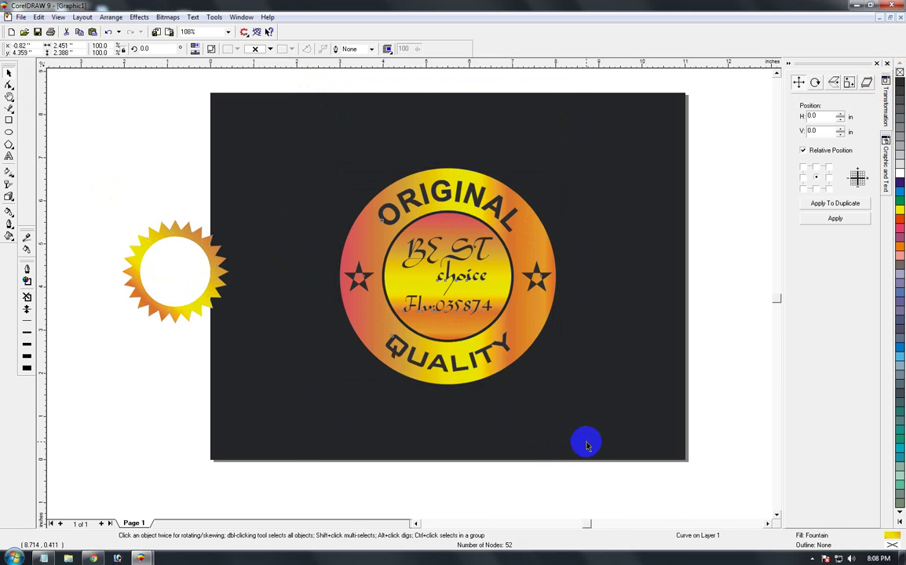
Step: Group the badge objects and move the starburst onto the badge centre
key(ctrl+g)
key(Delete)
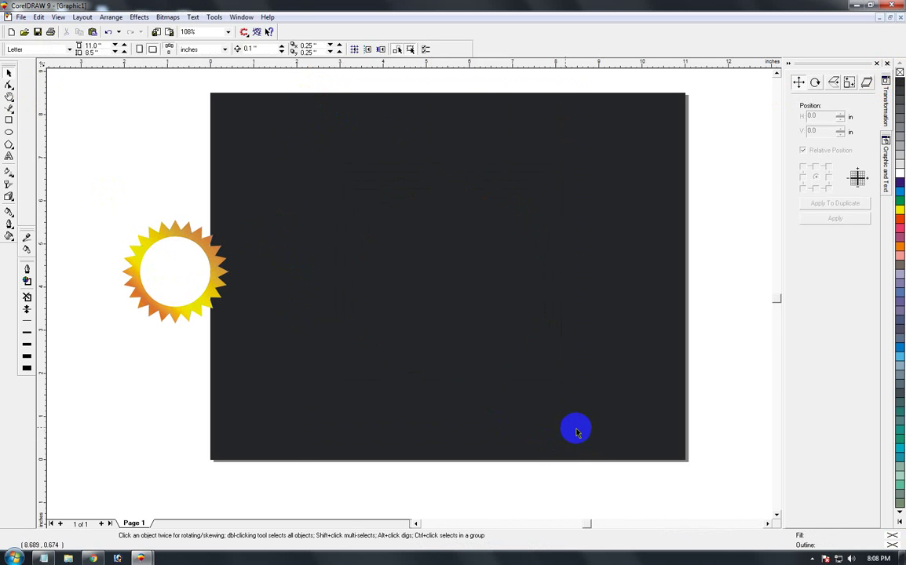
key(ctrl+z)
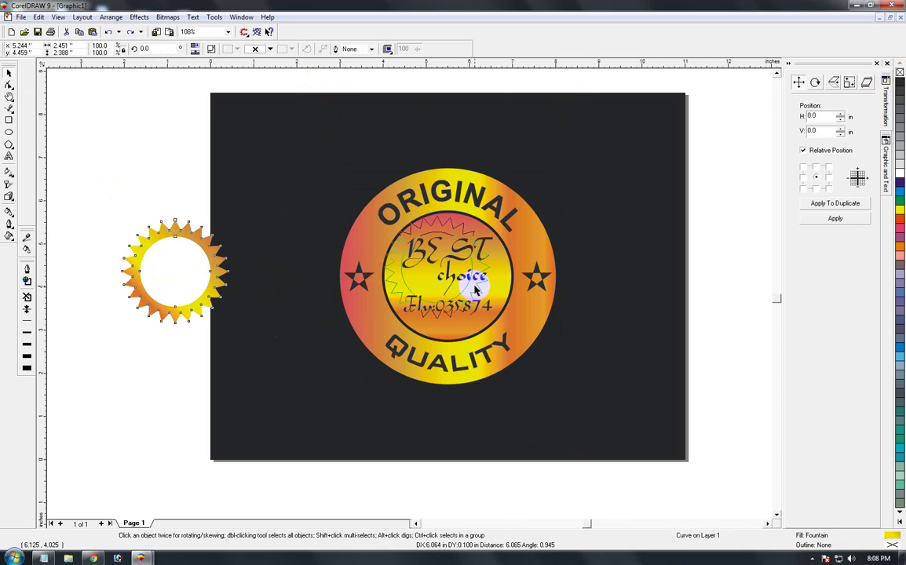
drag(217, 293, 479, 290)
Step: Enlarge the starburst around its centre to about 157%
drag(494, 324, 526, 355)
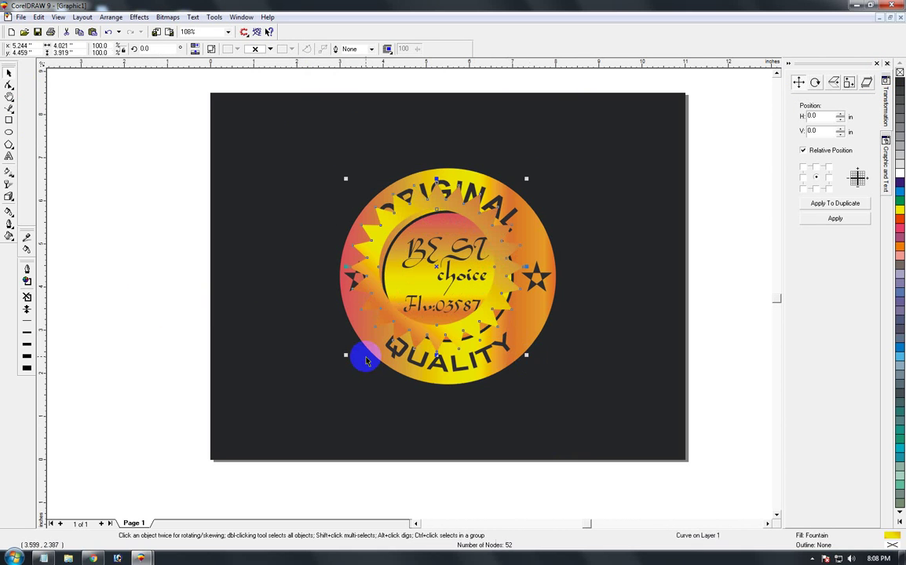
shift+click(397, 370)
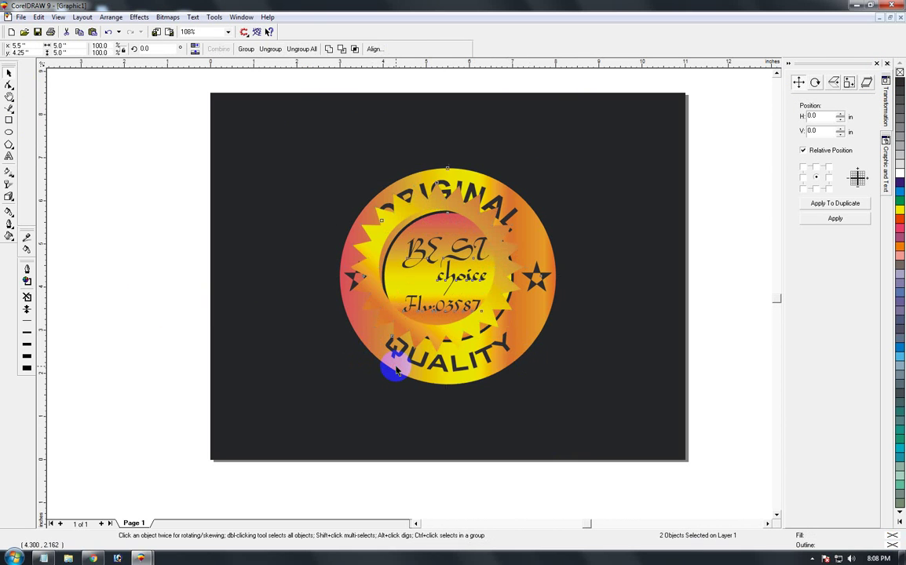
click(397, 354)
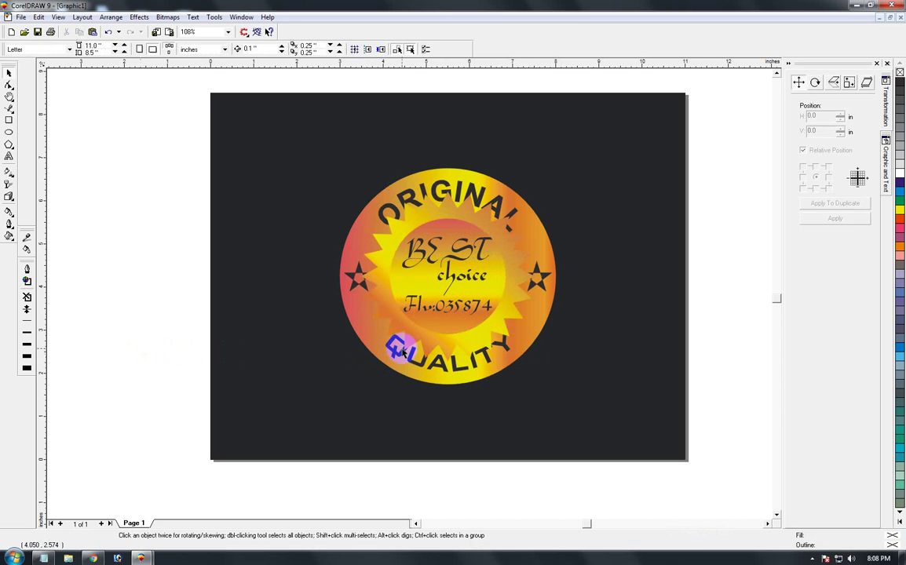
click(380, 305)
drag(537, 364, 588, 414)
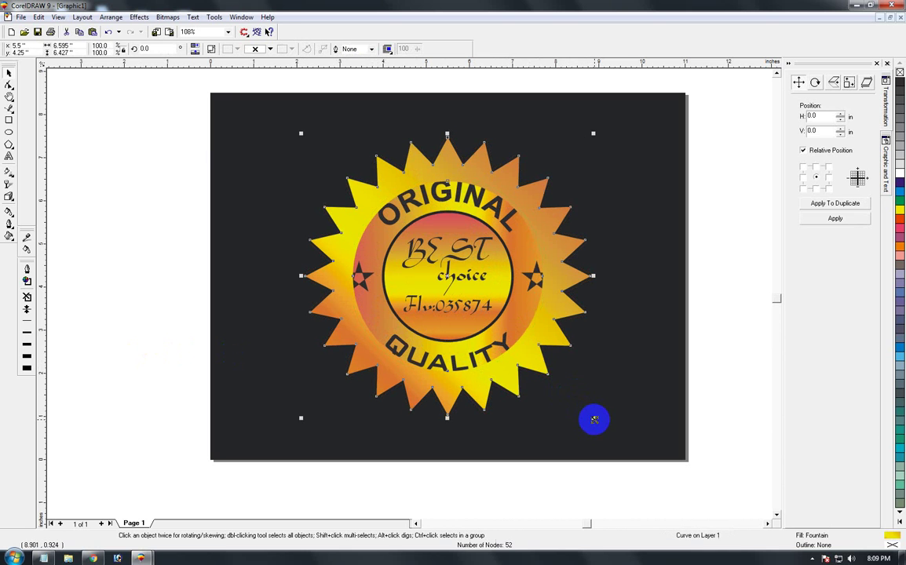
Step: Enlarge the starburst further to about 7.3 inches so its spikes frame the ring
click(414, 263)
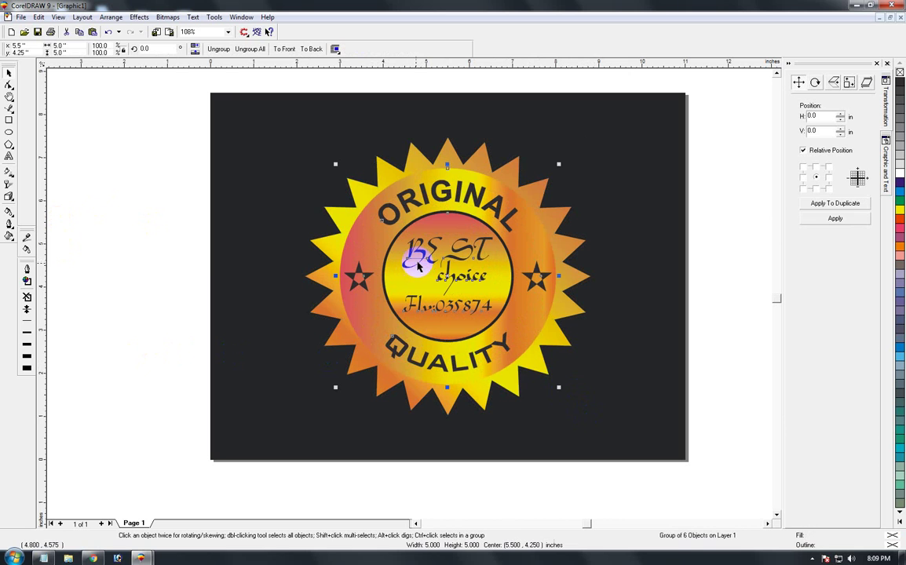
click(126, 297)
click(514, 342)
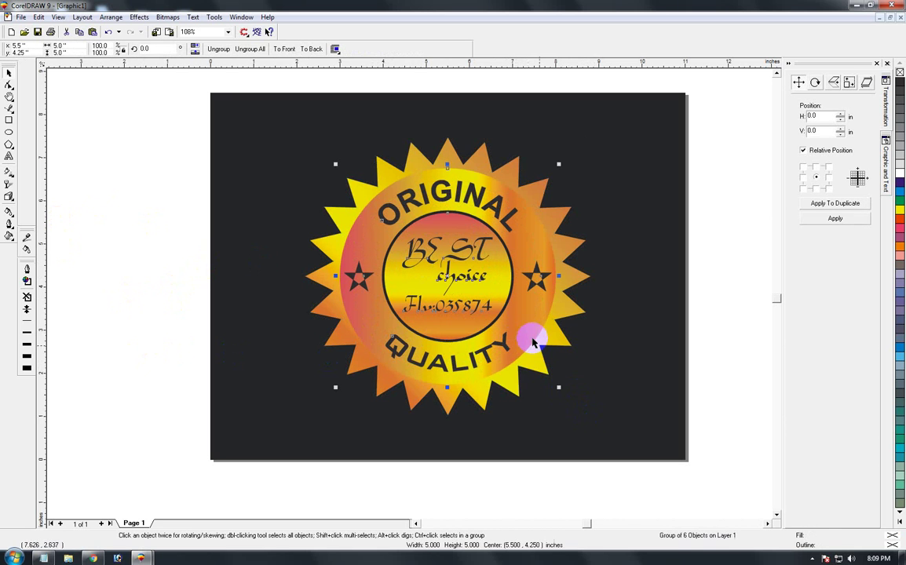
click(571, 309)
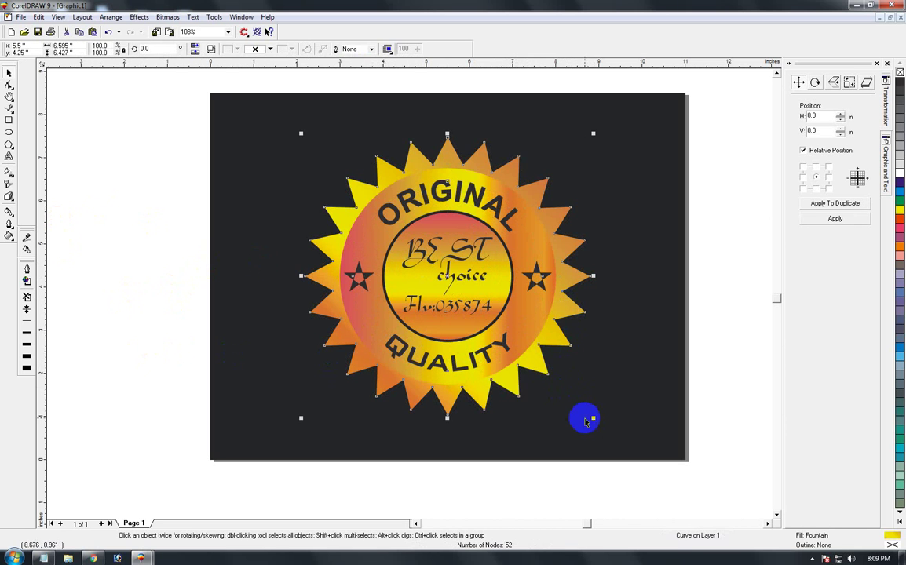
drag(591, 416, 596, 420)
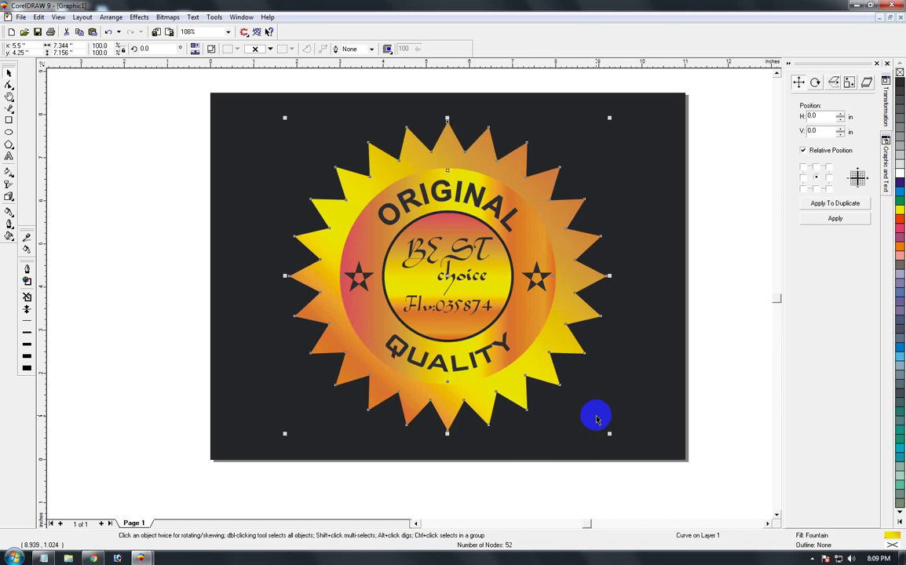
Step: Fit the dark page with the seal in view and show it in Full-Screen Preview (F9)
click(119, 339)
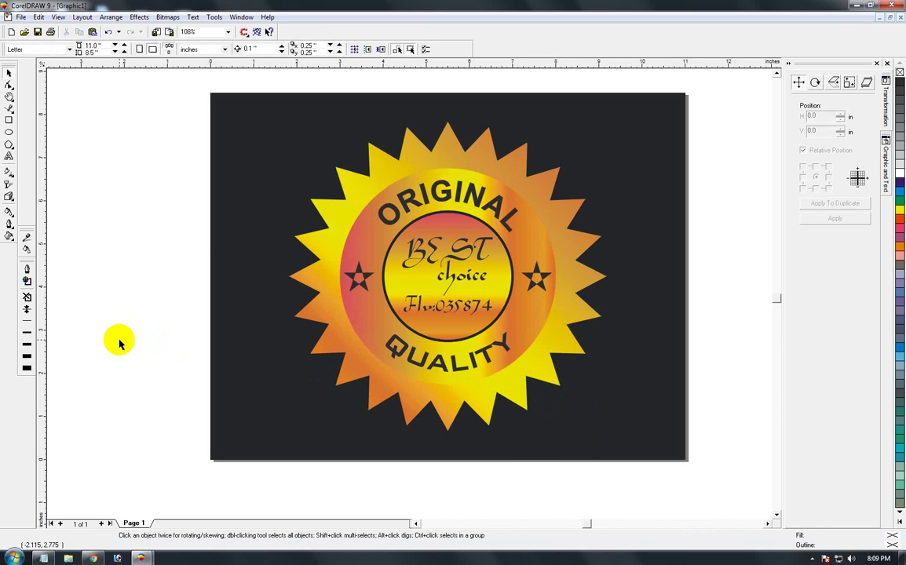
key(shift+F4)
key(z)
drag(330, 245, 411, 314)
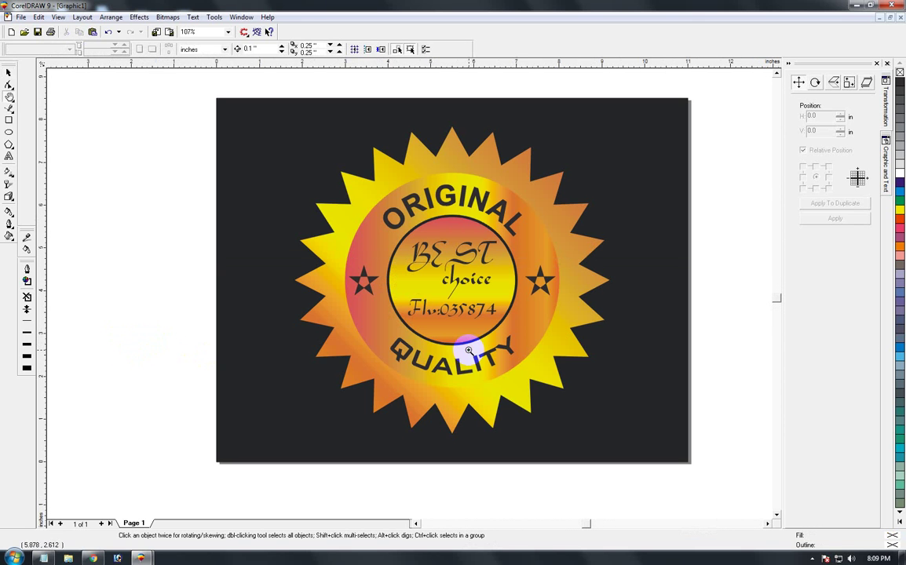
click(16, 73)
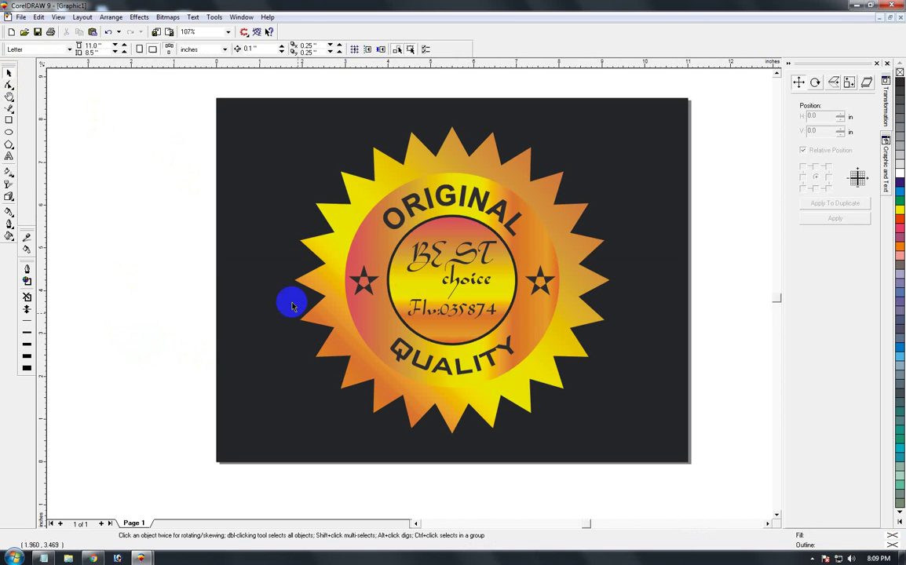
key(z)
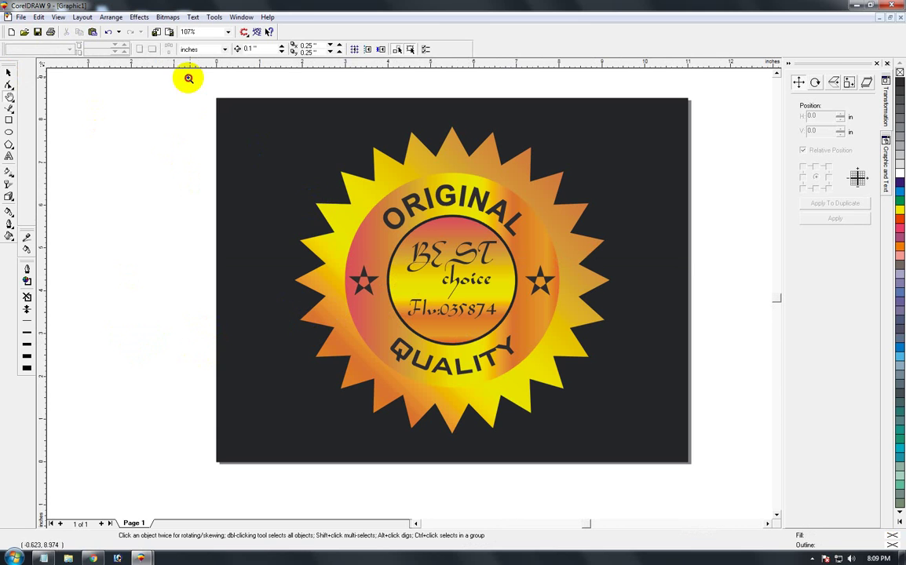
mouse_move(192, 77)
mouse_down()
mouse_move(679, 482)
mouse_move(701, 484)
mouse_up()
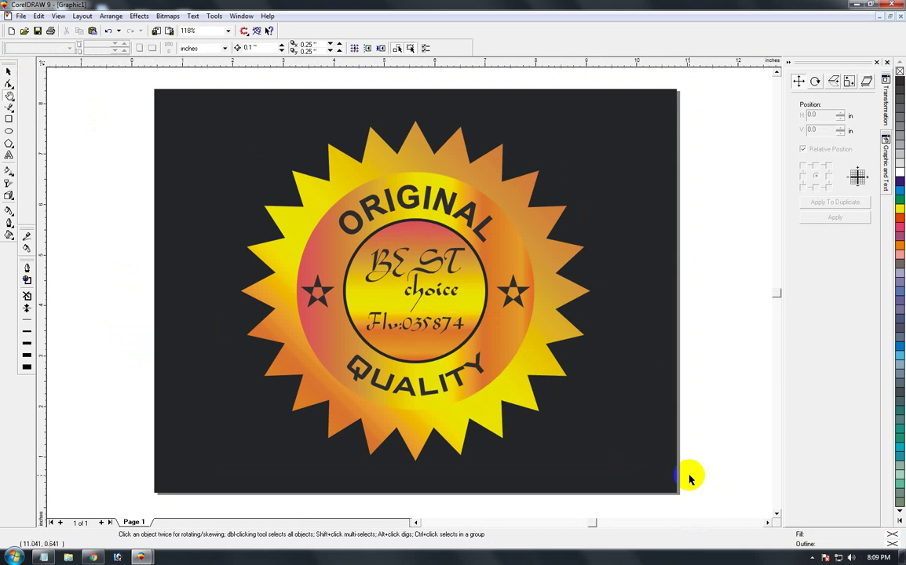
key(shift+F4)
key(F9)
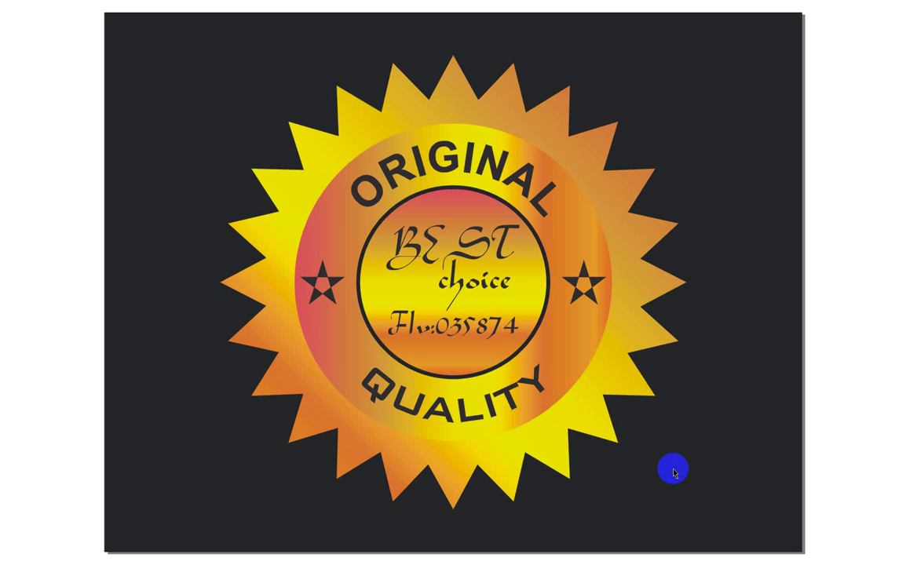